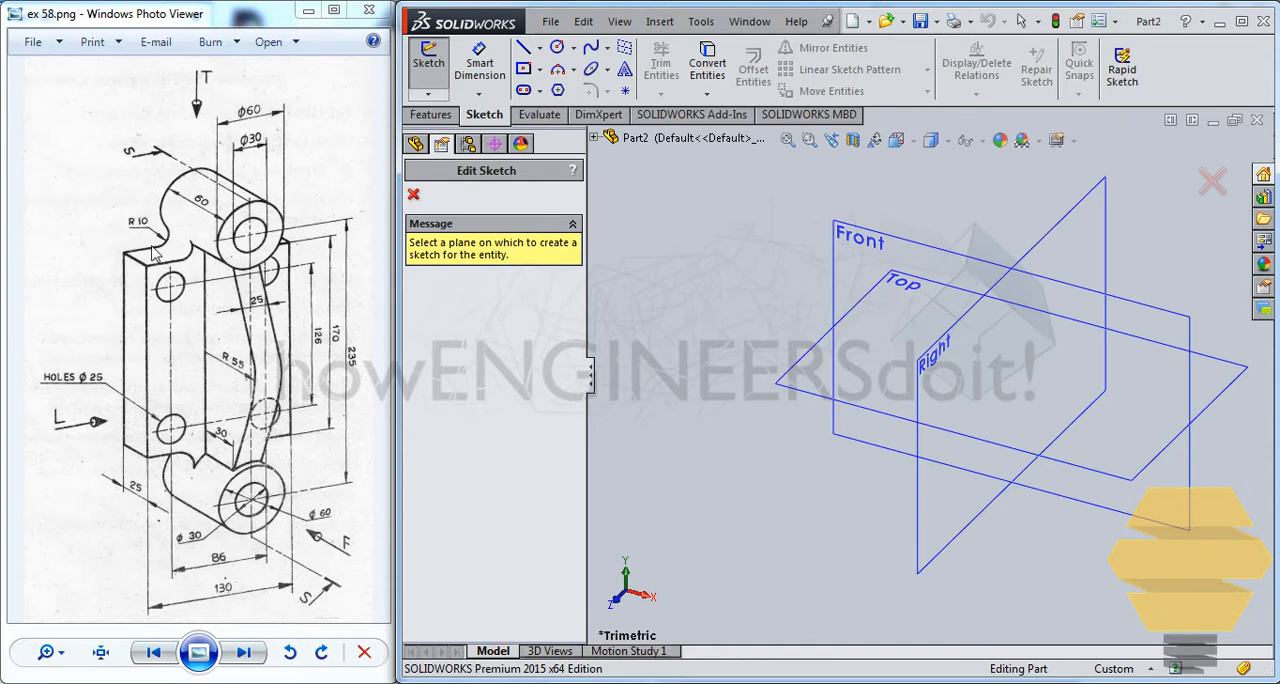
# Sketch a centre rectangle about 90 mm wide and 183 mm high on the Right plane, centred on the origin
pyautogui.click(926, 505)
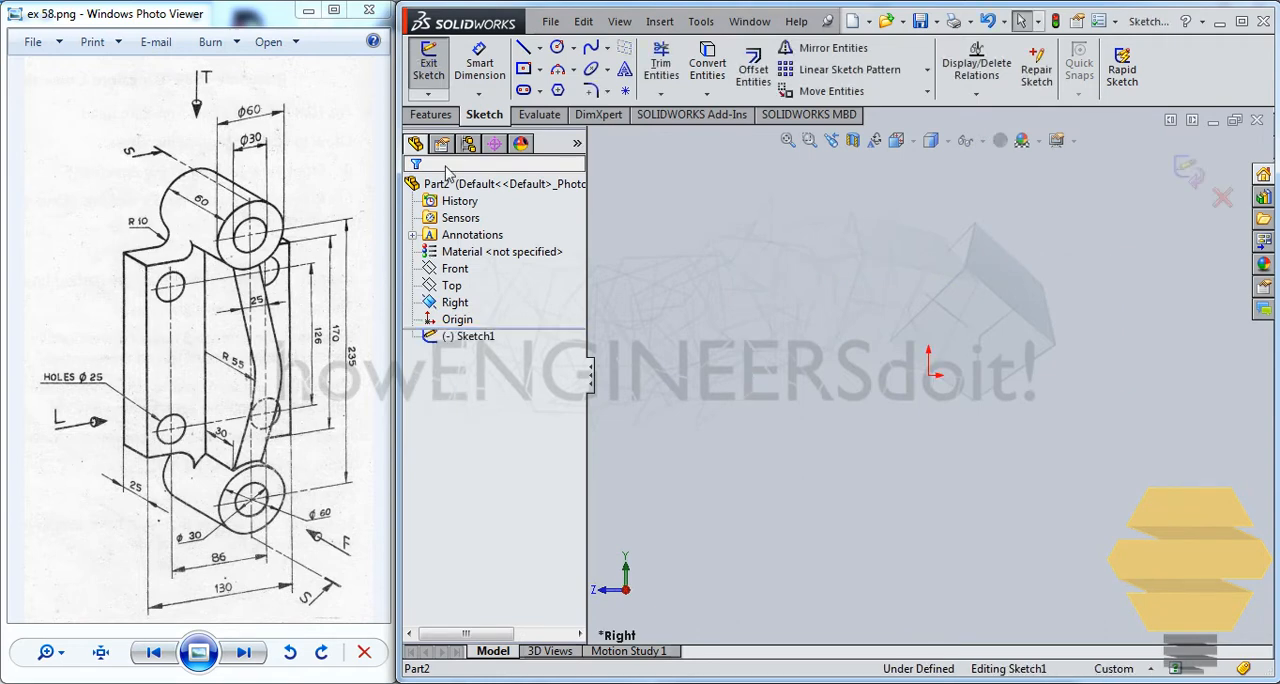
pyautogui.click(523, 68)
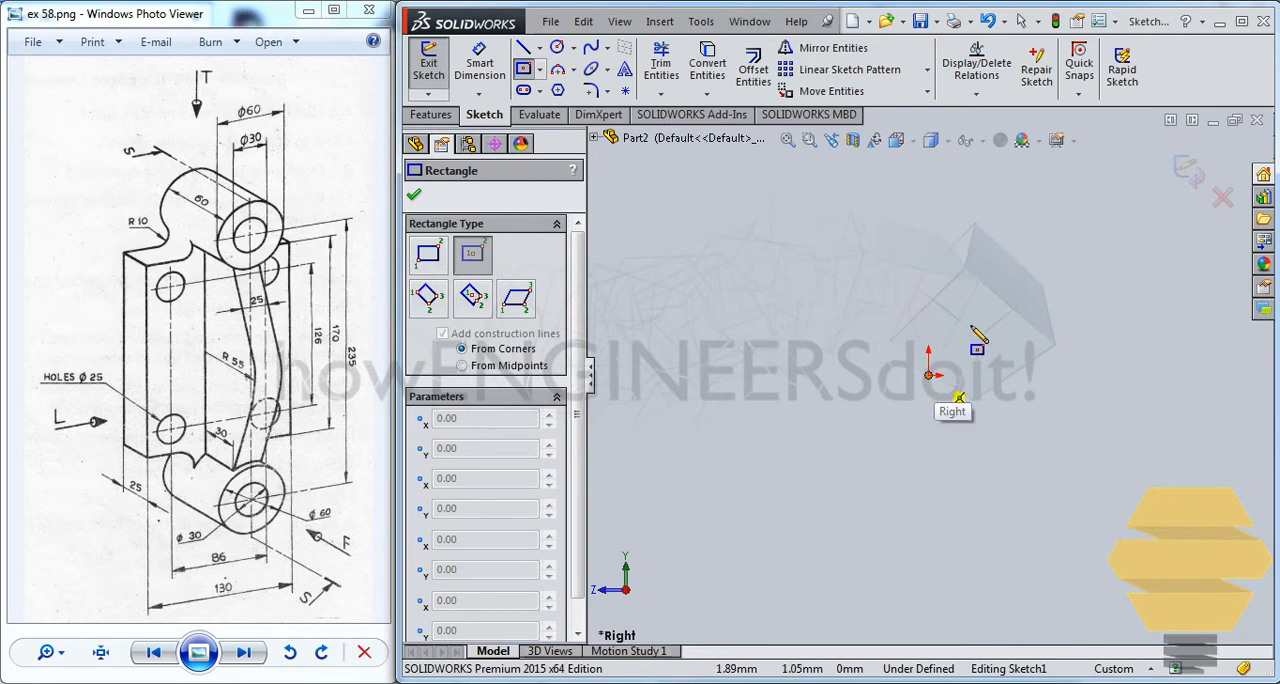
pyautogui.click(928, 375)
pyautogui.click(1030, 232)
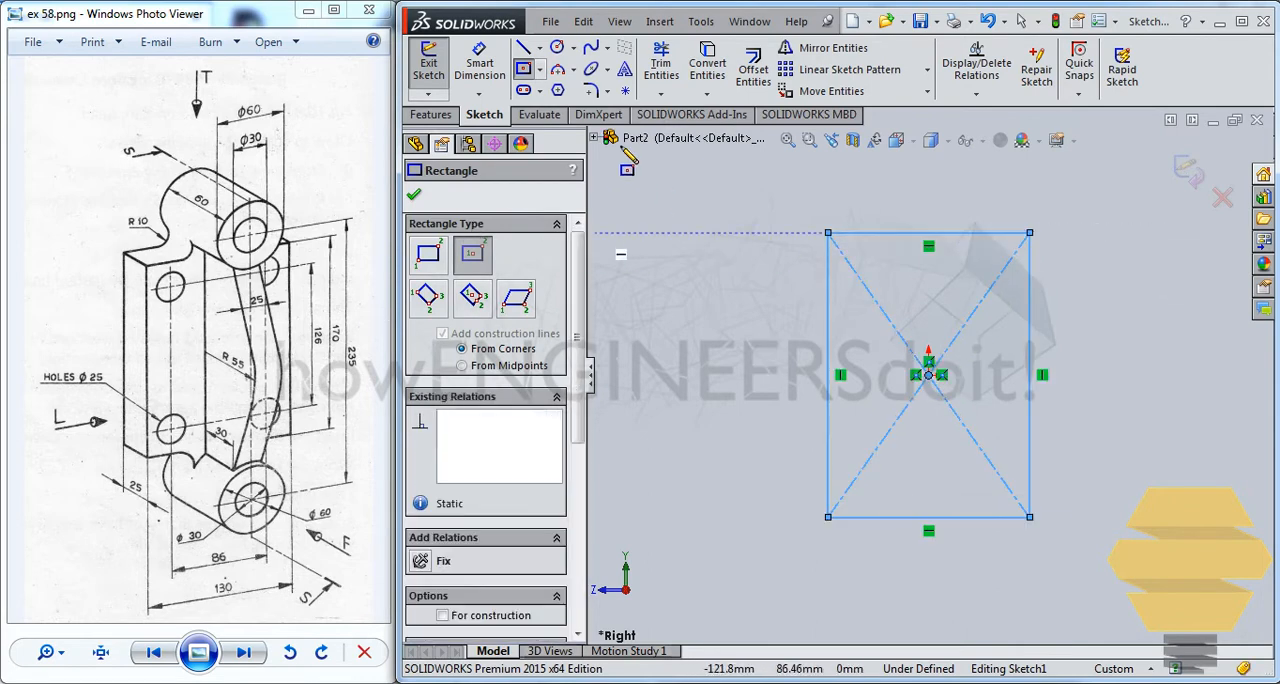
# Dimension the rectangle 130 mm wide and 170 mm high, and exit the sketch
pyautogui.click(479, 68)
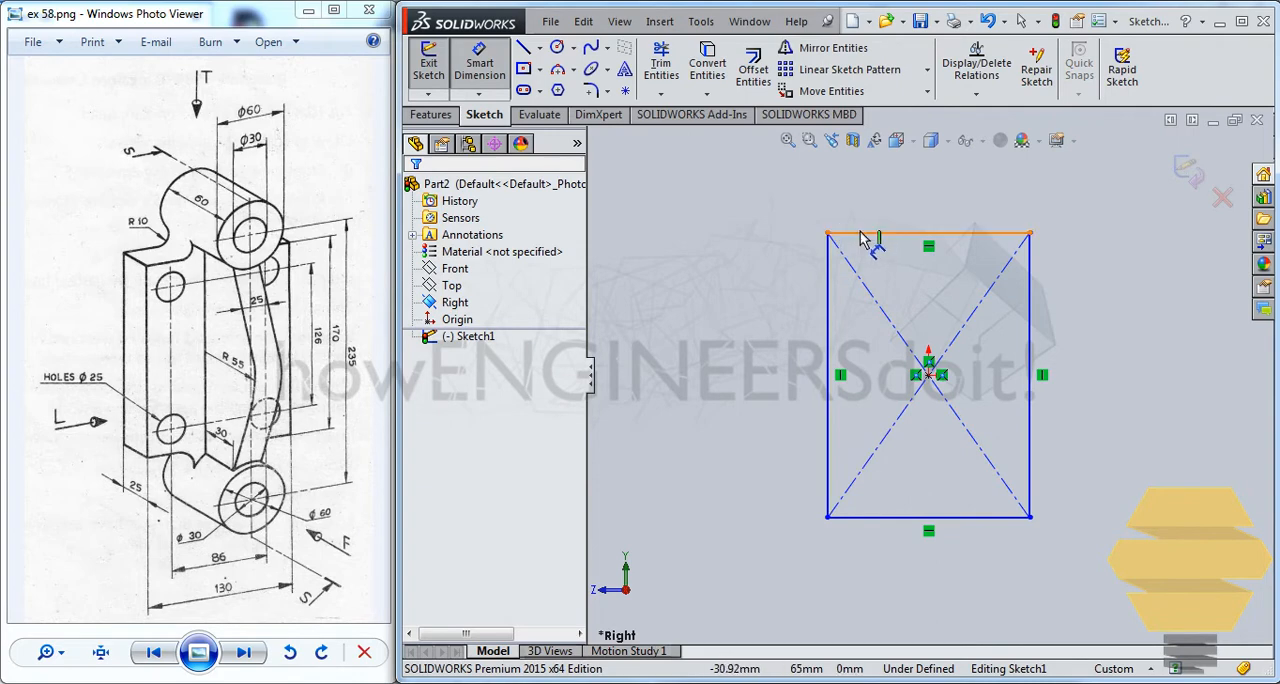
pyautogui.click(865, 240)
pyautogui.click(870, 175)
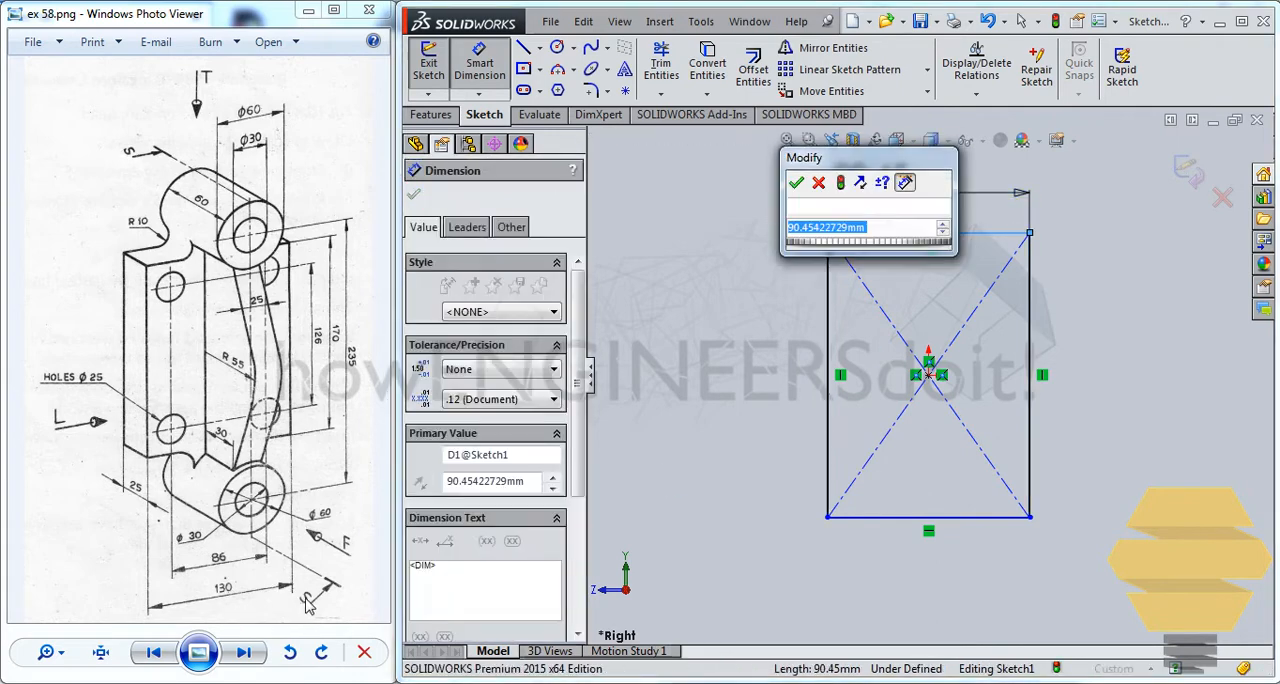
pyautogui.write('130')
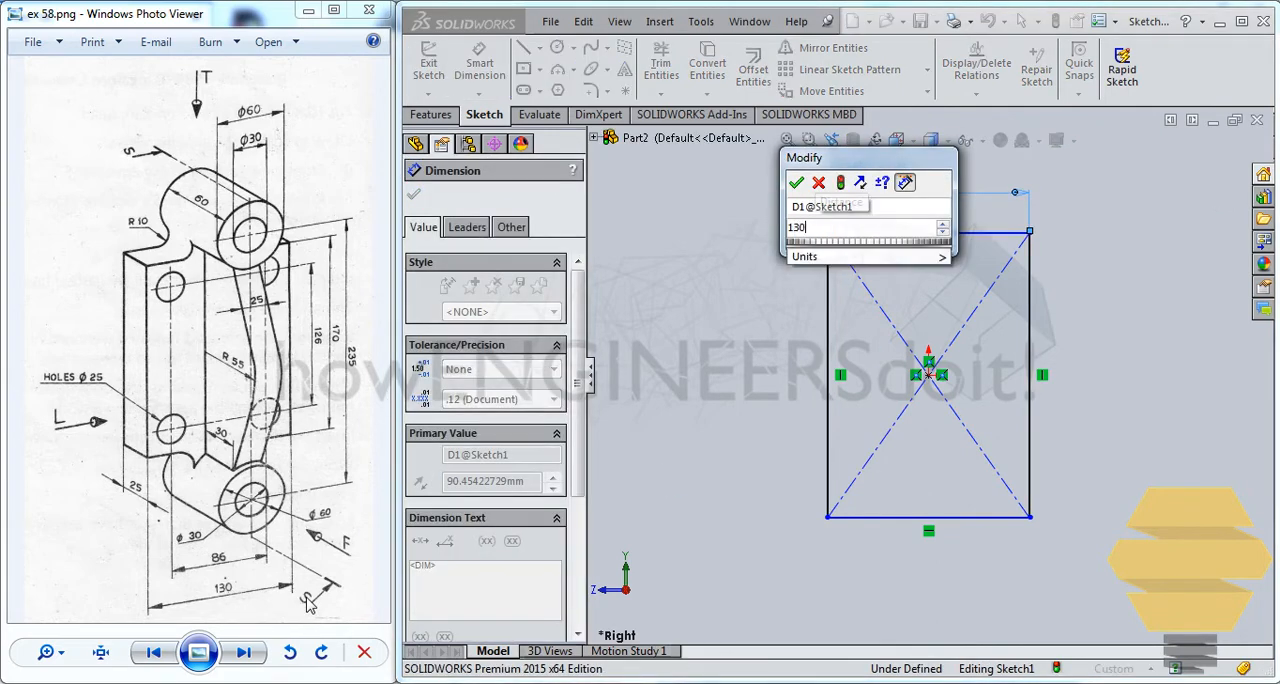
pyautogui.press('Return')
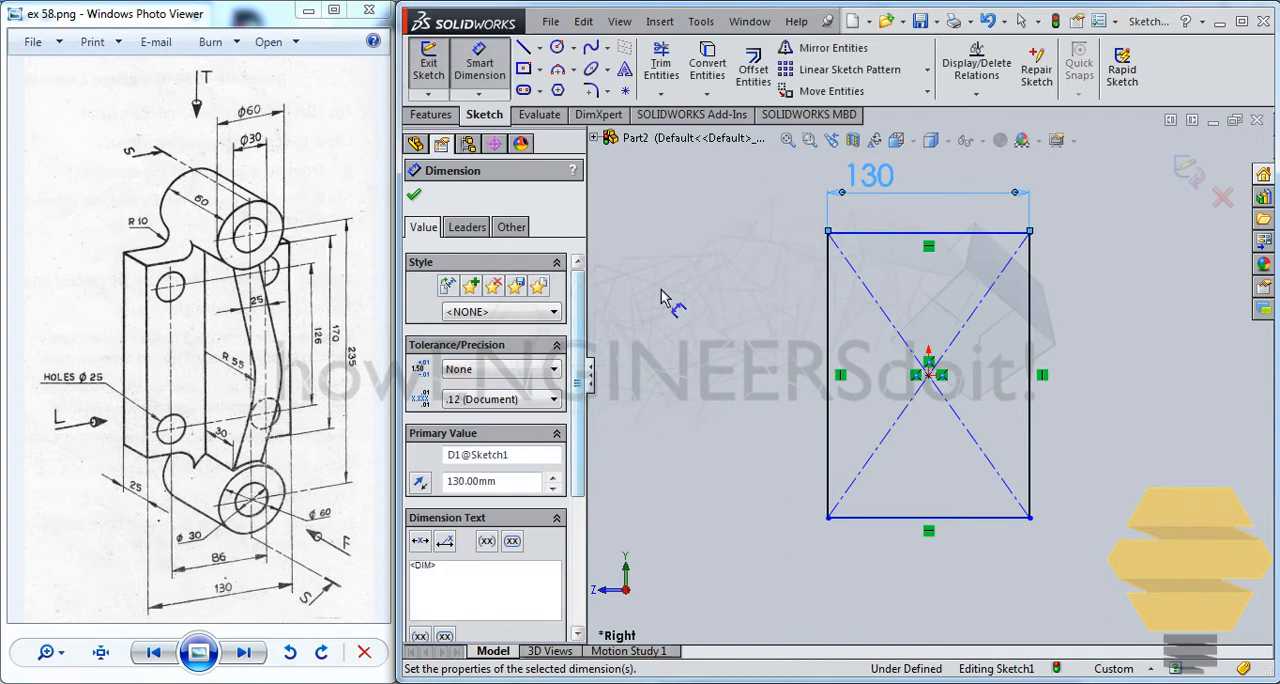
pyautogui.click(1035, 316)
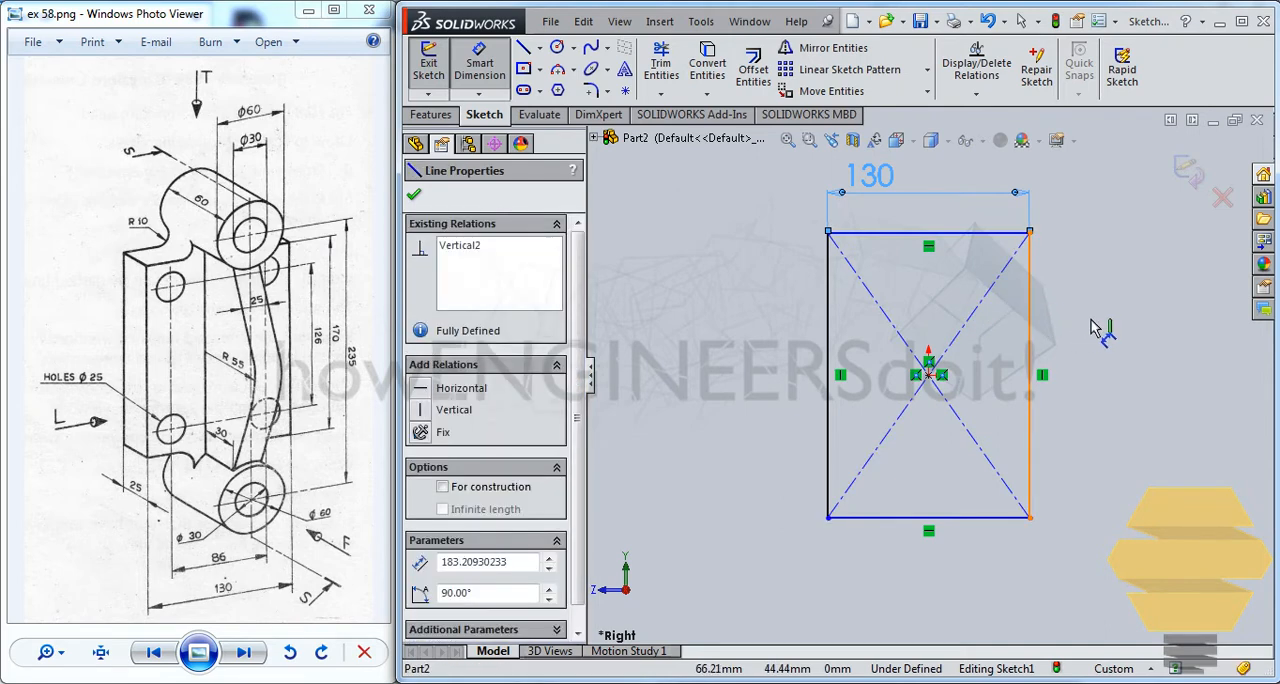
pyautogui.click(1083, 321)
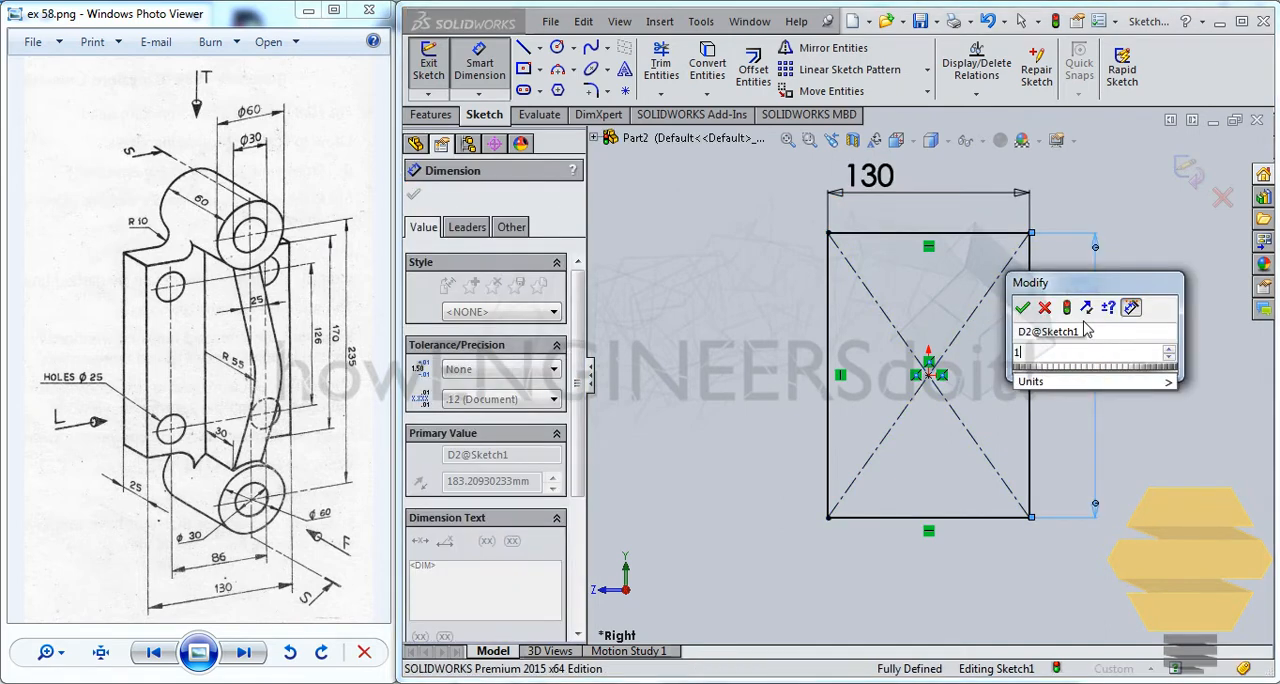
pyautogui.write('170')
pyautogui.press('Return')
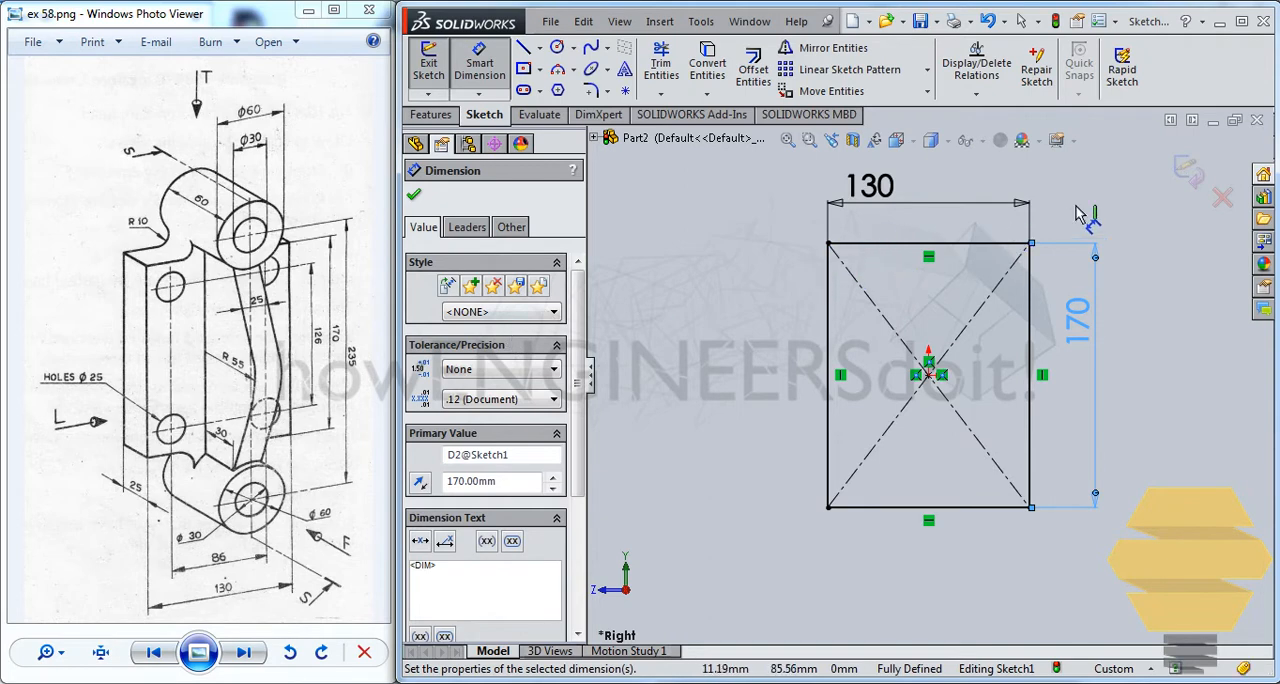
pyautogui.click(1190, 180)
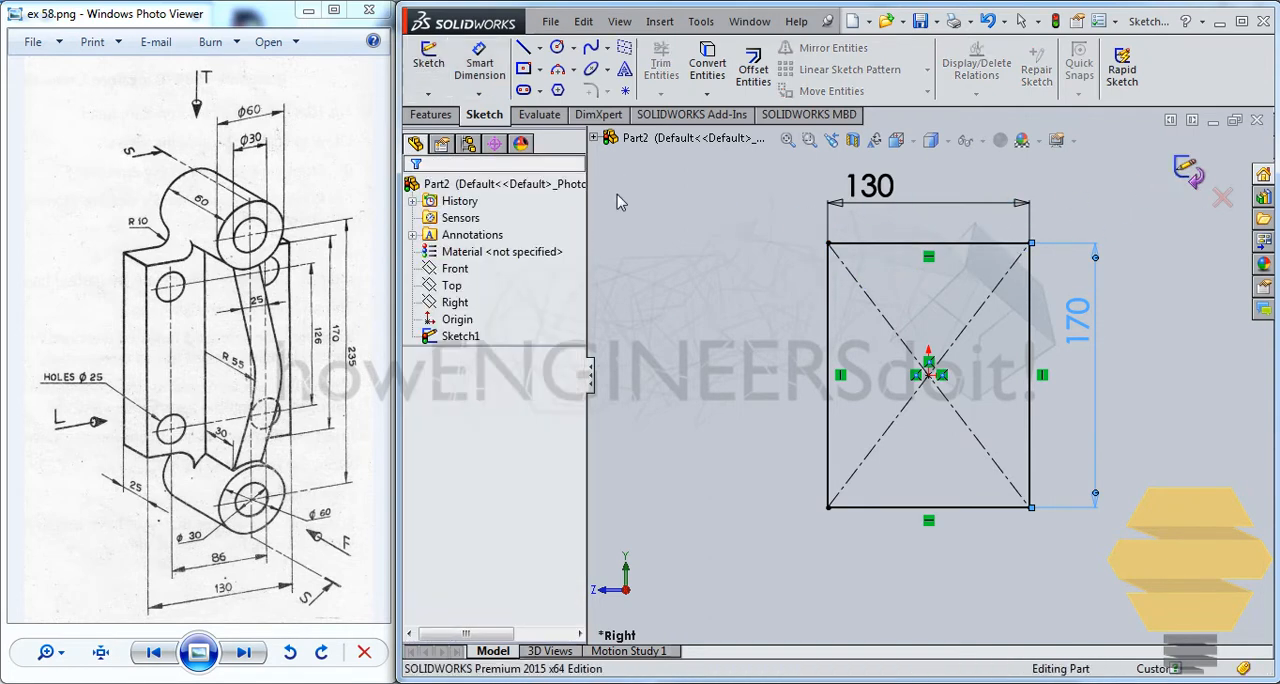
# Extrude the rectangle as a boss 12.5 mm blind in Direction 1 and 12.5 mm blind in Direction 2
pyautogui.click(430, 116)
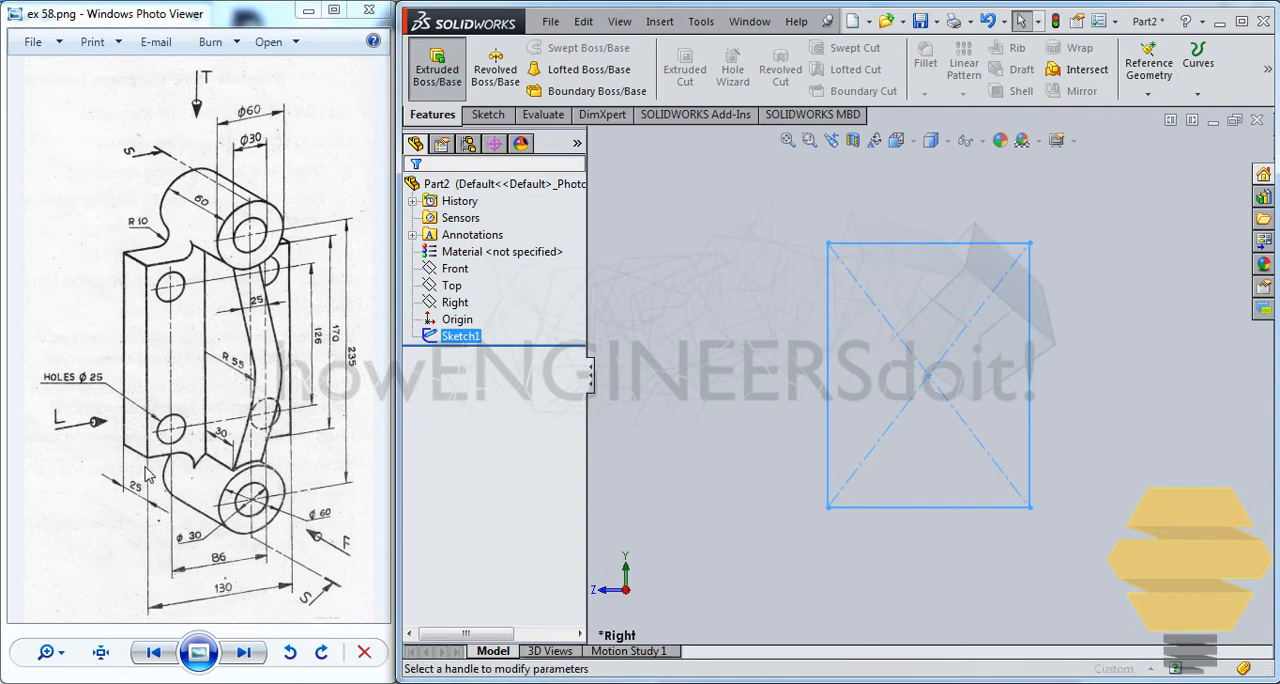
pyautogui.click(437, 65)
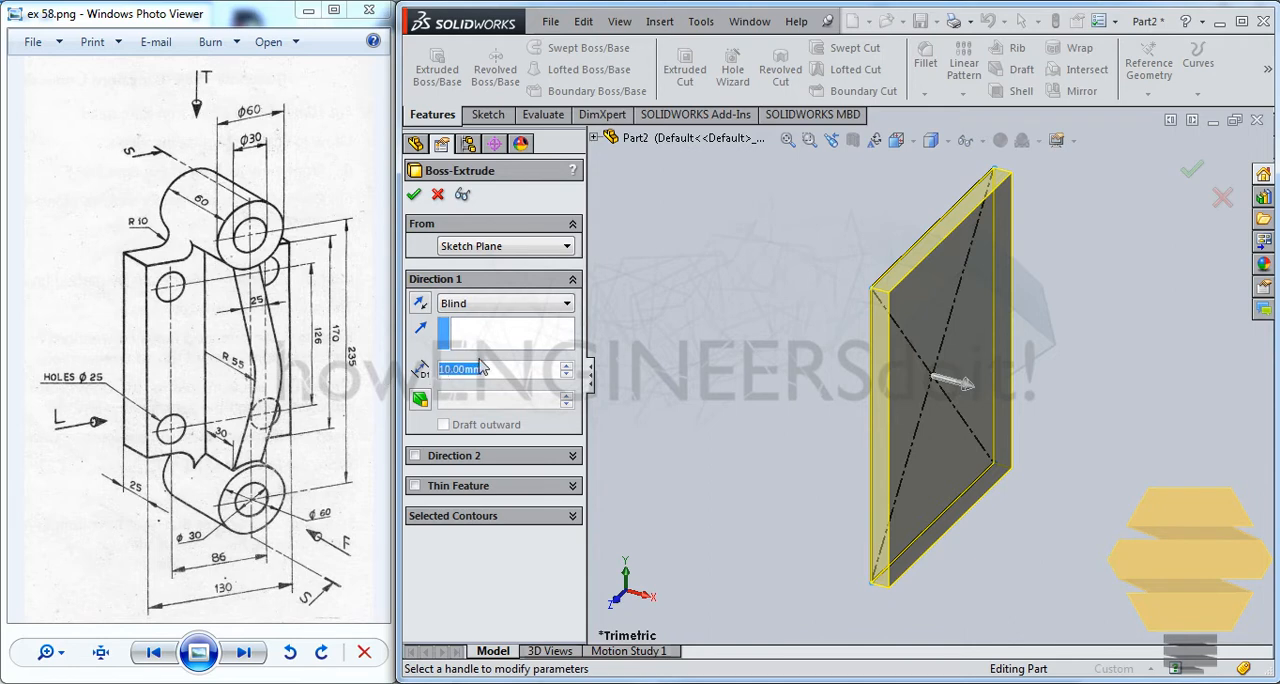
pyautogui.write('25')
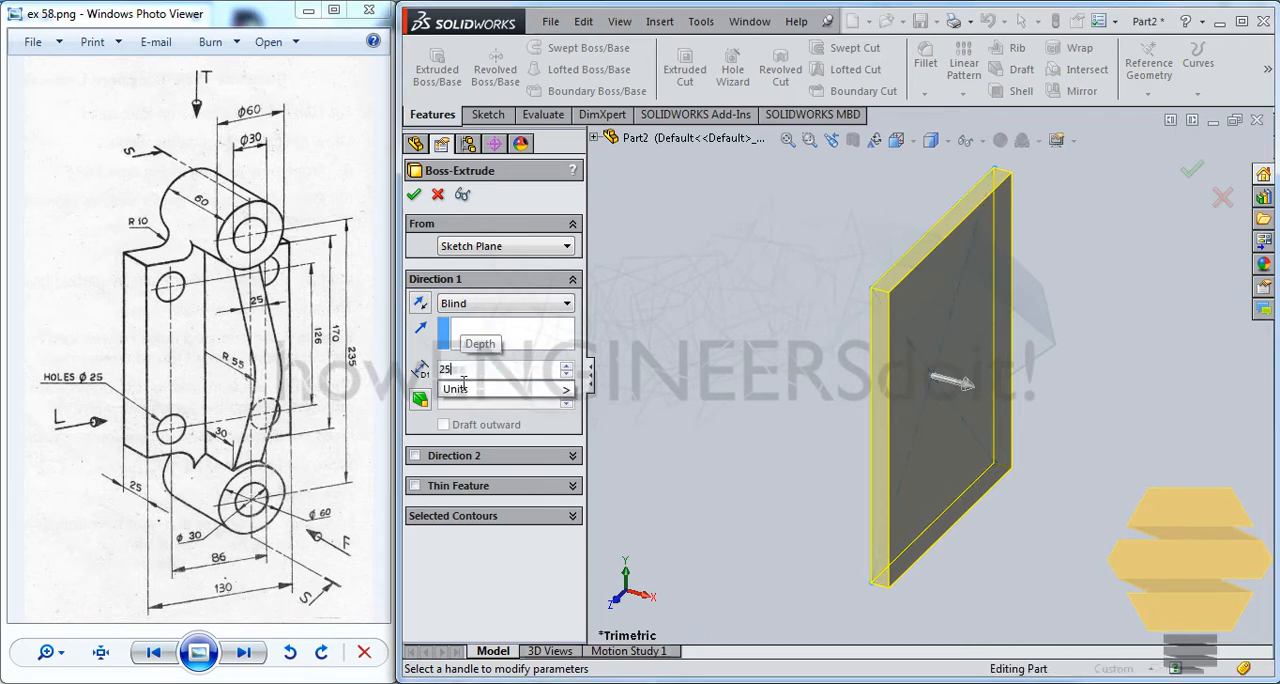
pyautogui.press('BackSpace')
pyautogui.press('BackSpace')
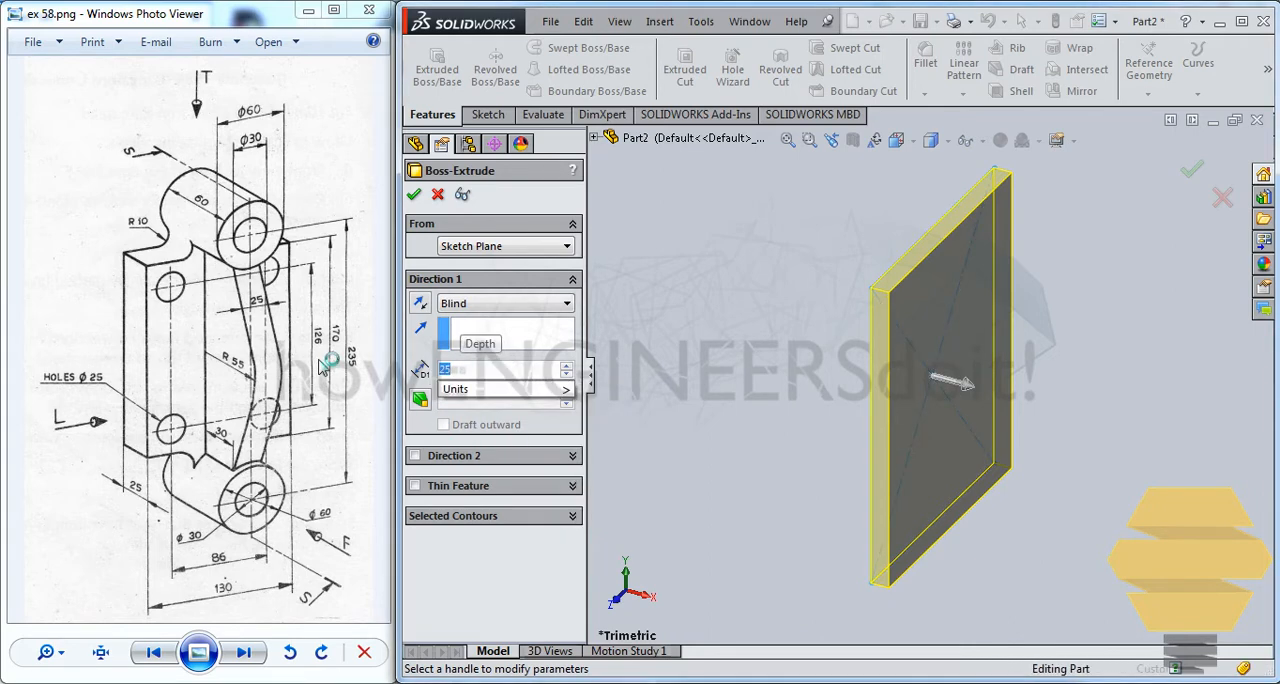
pyautogui.write('12.5')
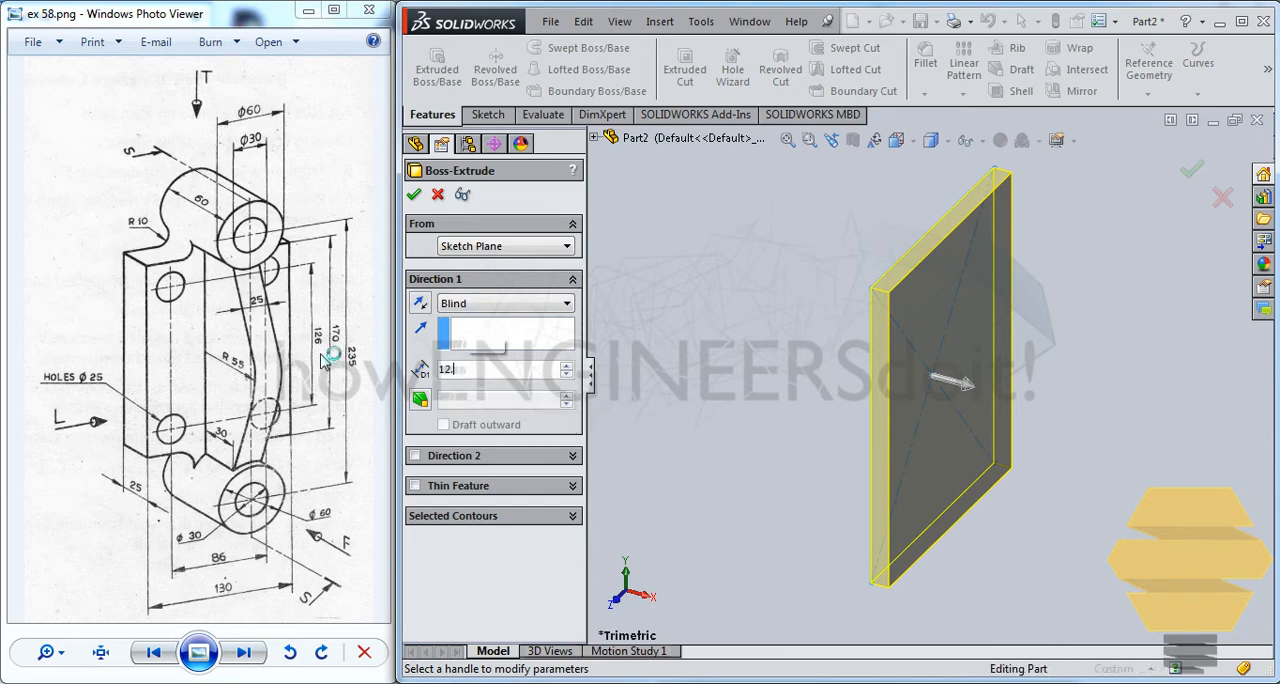
pyautogui.click(415, 457)
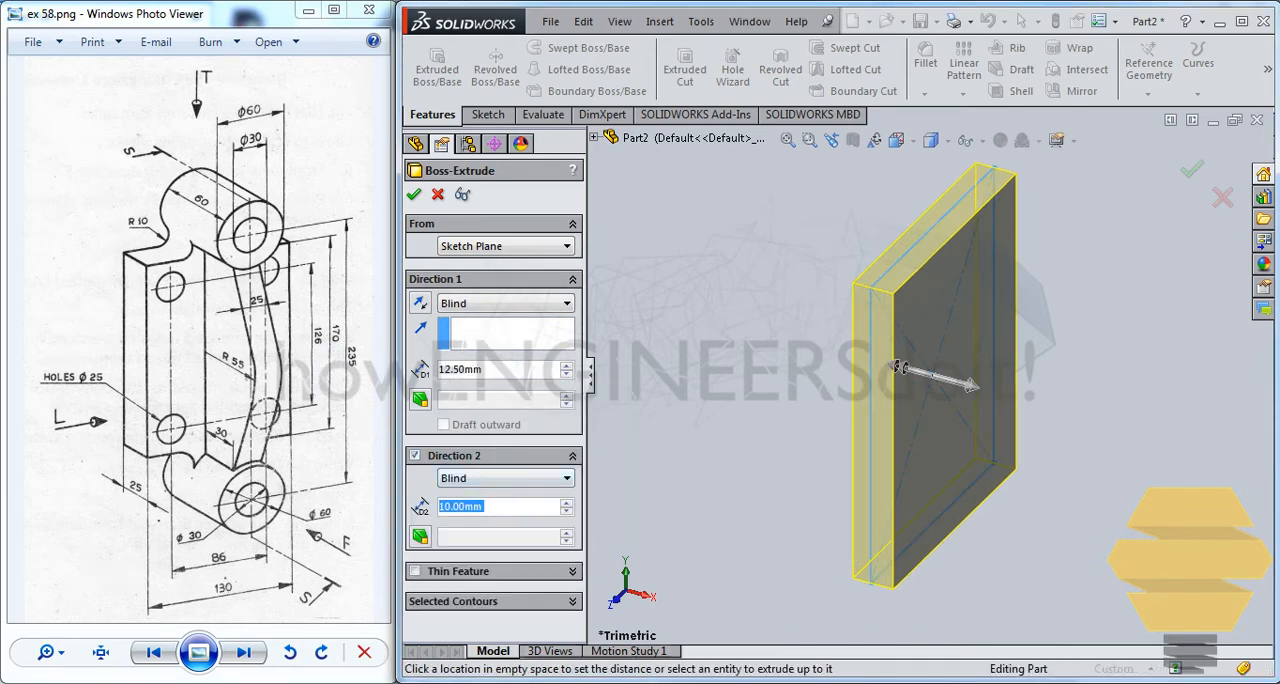
pyautogui.write('12.5')
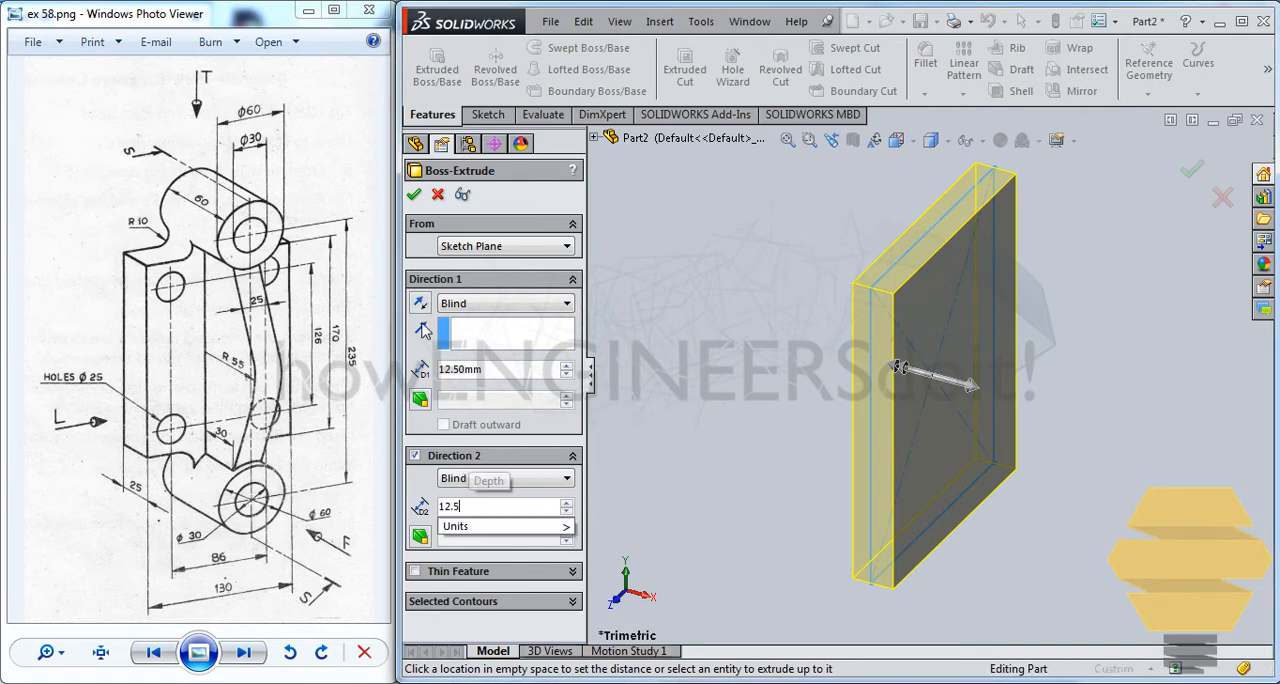
pyautogui.press('Return')
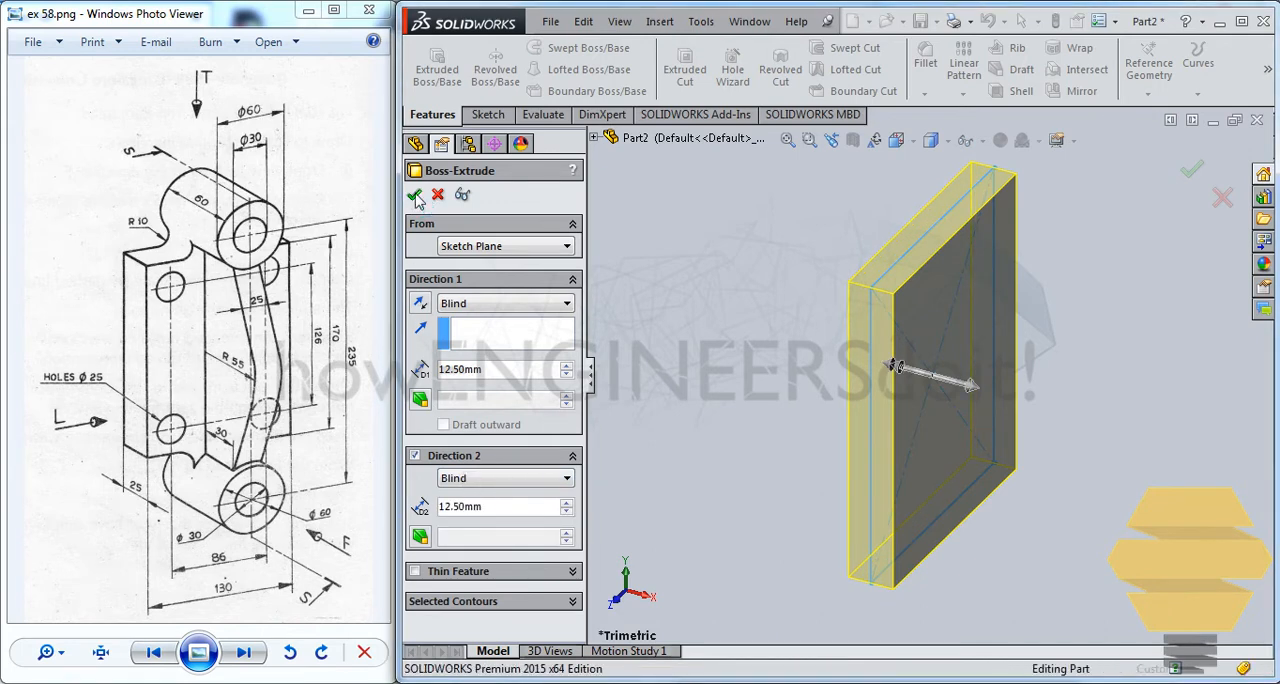
pyautogui.click(414, 194)
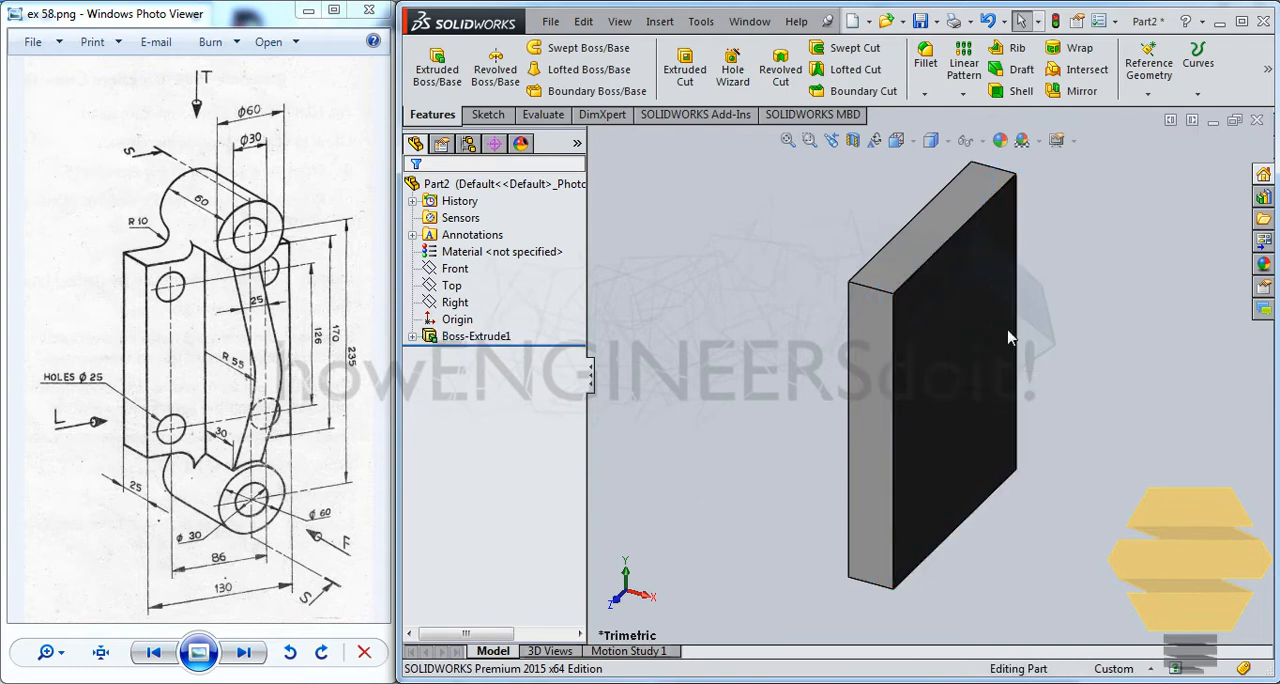
# Start a sketch on the plate's large front face and draw a circle about 19 mm in diameter near its upper-left corner
pyautogui.moveTo(947, 367); pyautogui.dragTo(880, 355, button='middle')
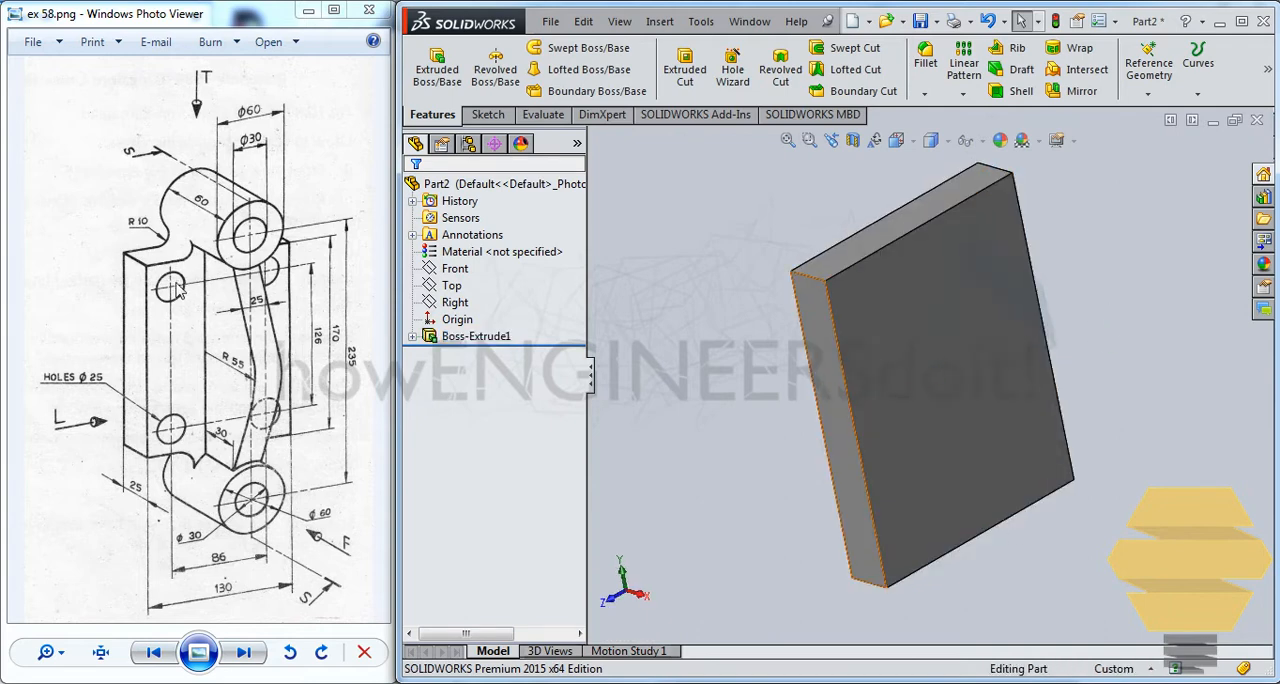
pyautogui.click(935, 262)
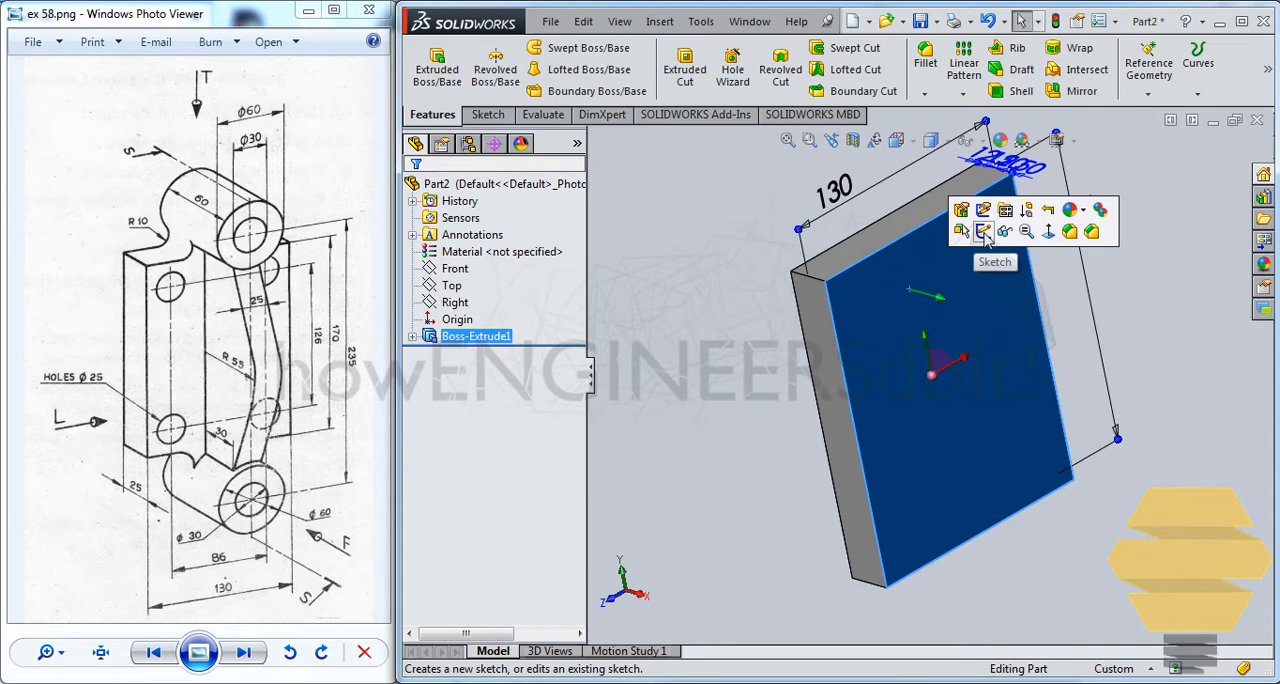
pyautogui.click(984, 232)
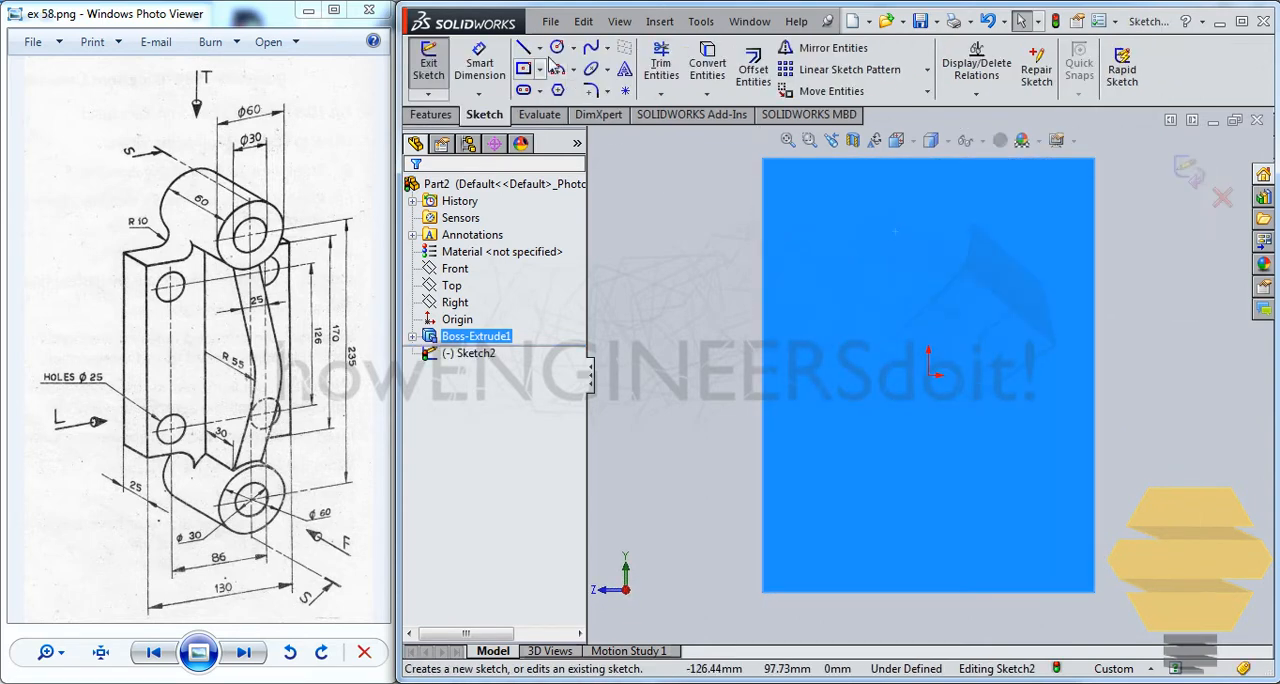
pyautogui.click(557, 48)
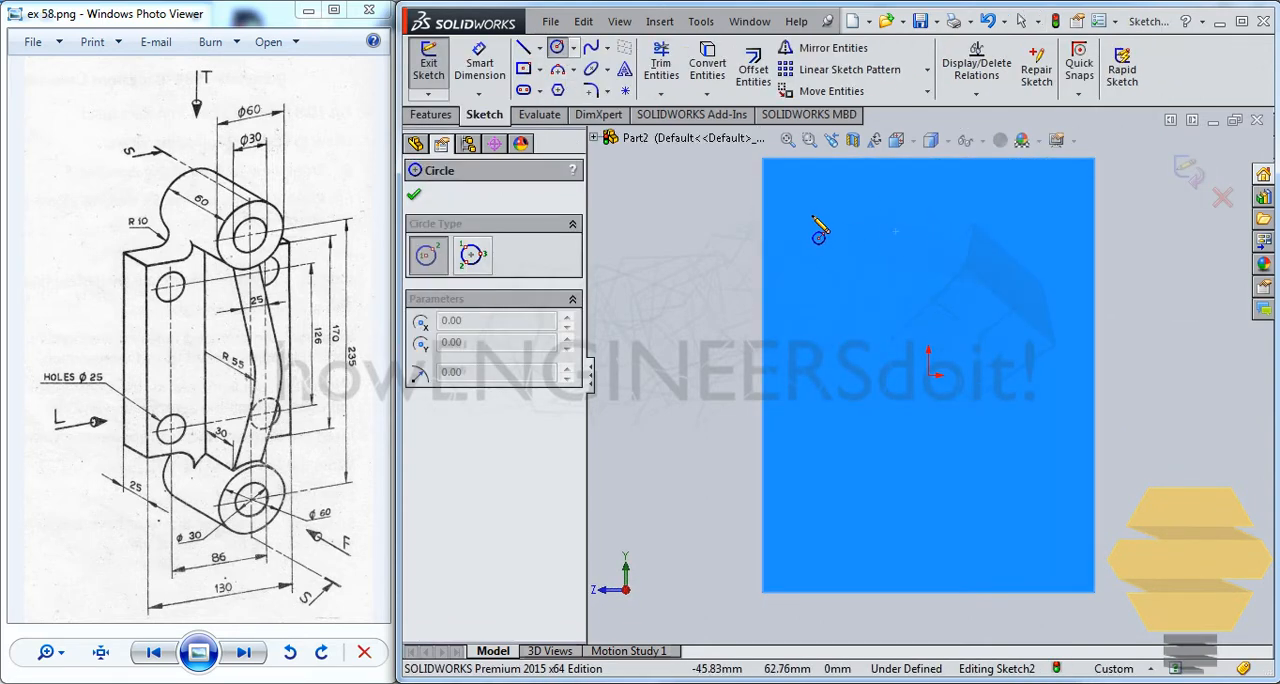
pyautogui.click(820, 215)
pyautogui.click(844, 208)
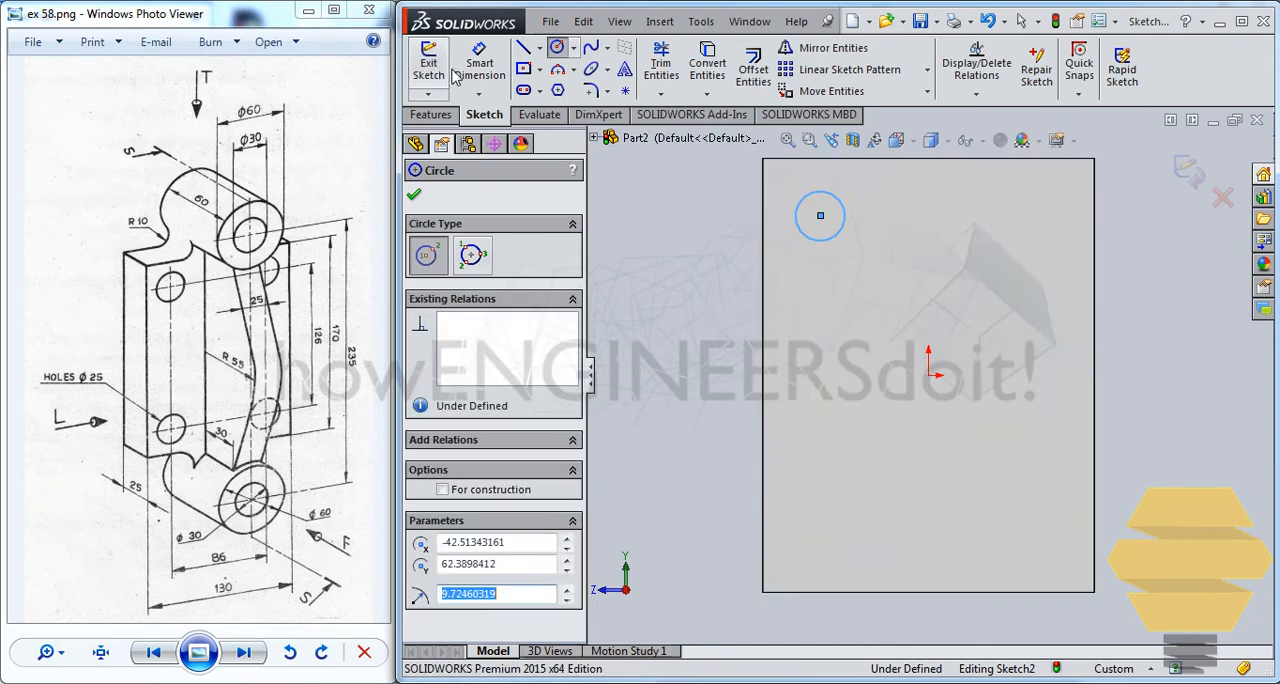
pyautogui.press('Escape')
# Dimension the circle's diameter as 25 mm
pyautogui.click(837, 198)
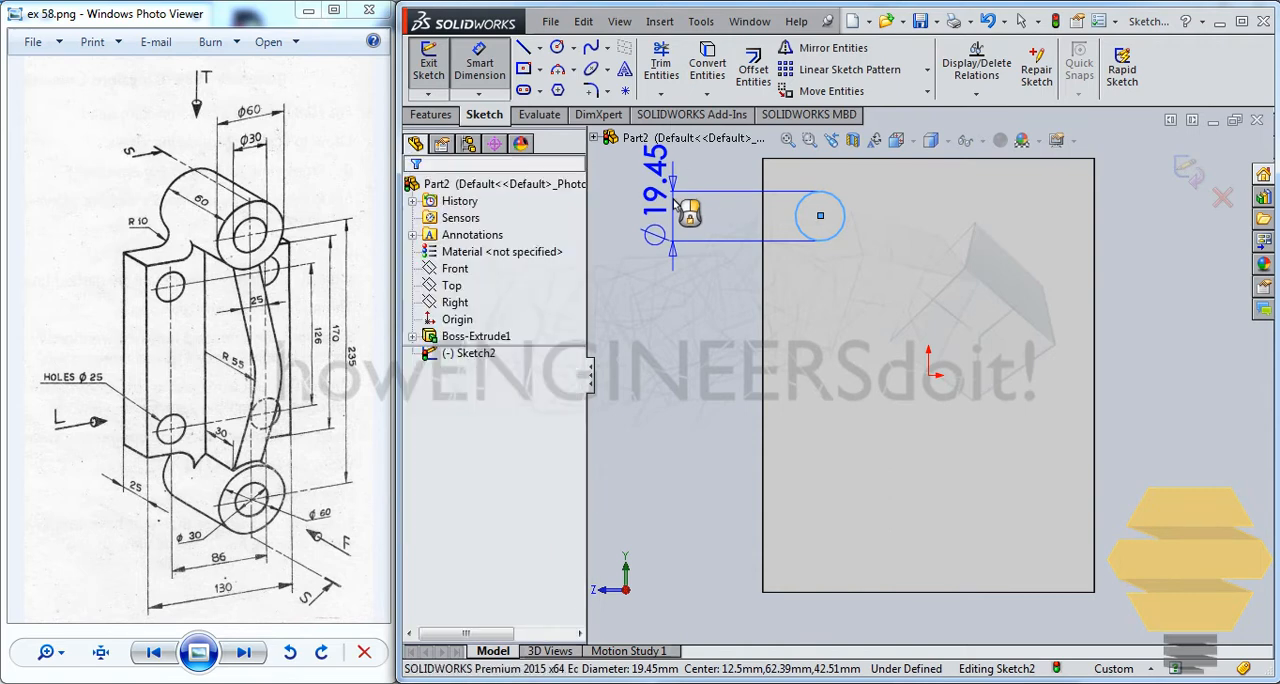
pyautogui.click(688, 213)
pyautogui.write('25')
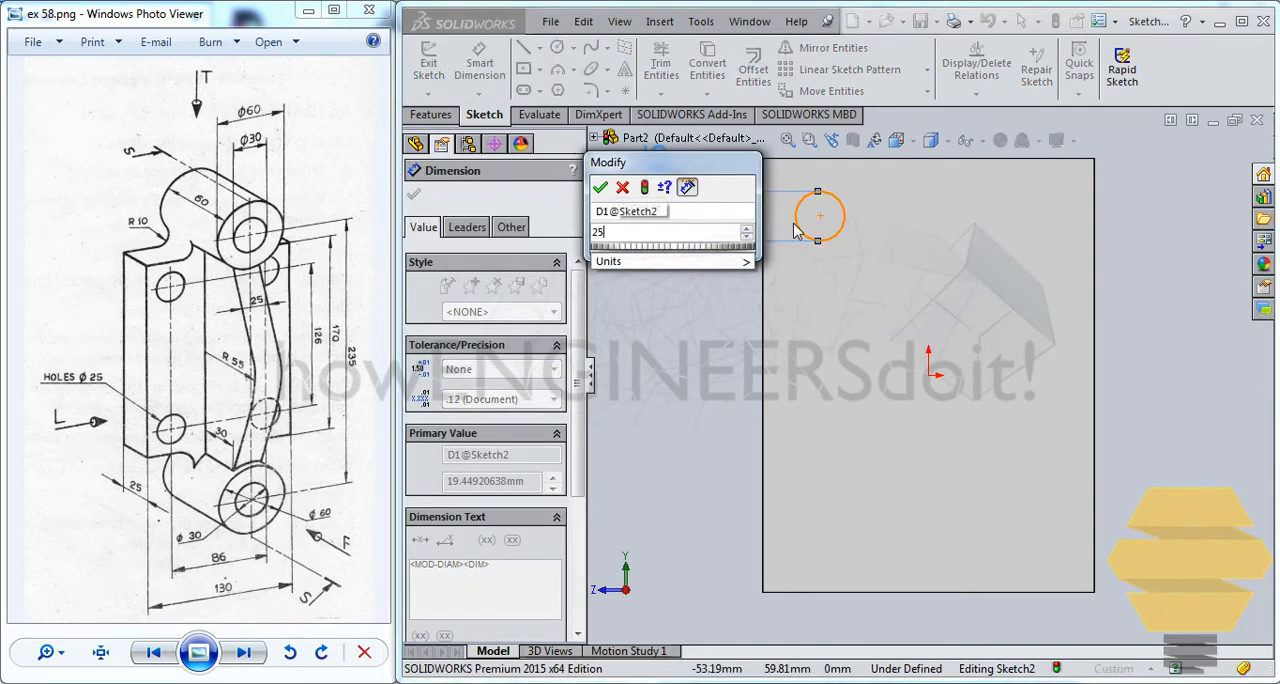
pyautogui.press('Return')
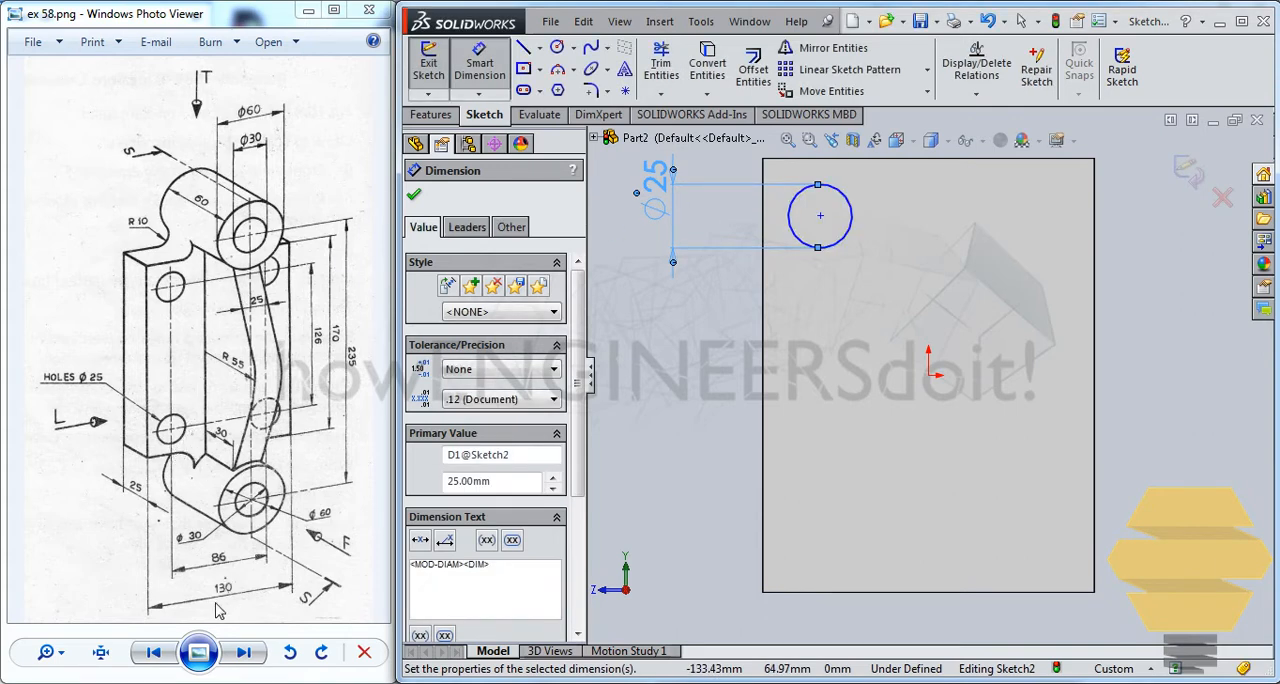
pyautogui.click(479, 57)
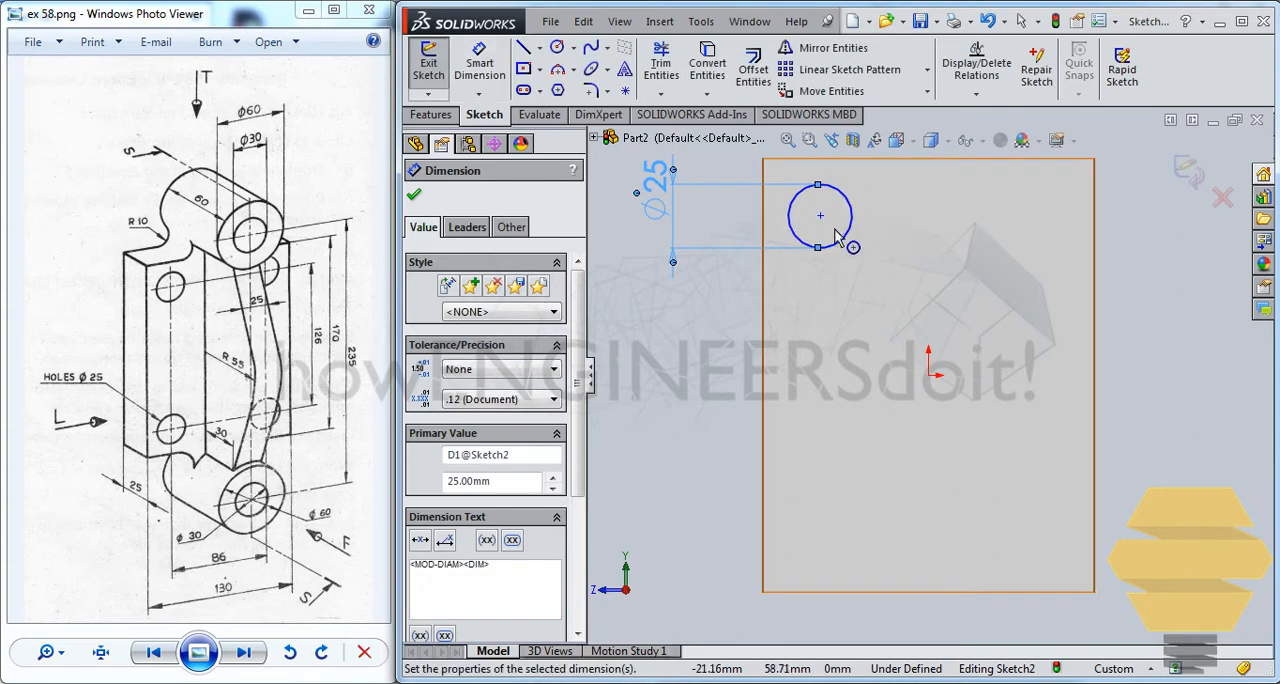
pyautogui.keyDown('ctrl'); pyautogui.moveTo(820, 215); pyautogui.dragTo(867, 249); pyautogui.keyUp('ctrl')
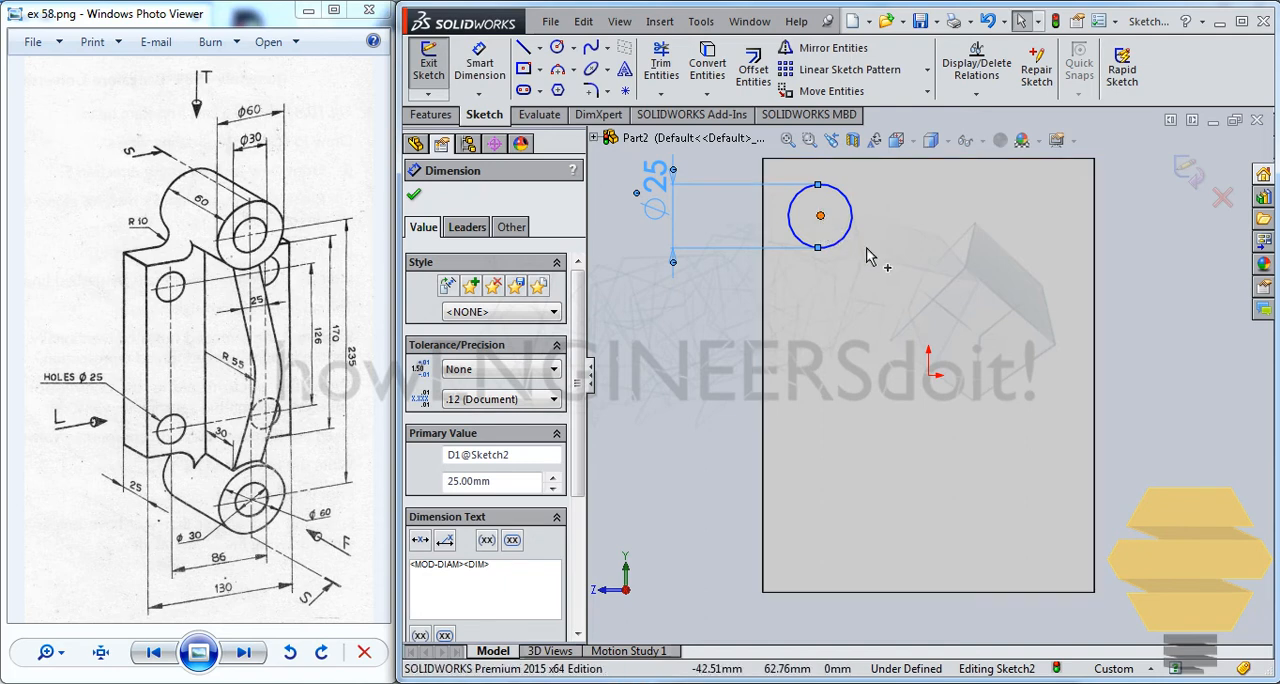
pyautogui.click(928, 376)
pyautogui.press('z')
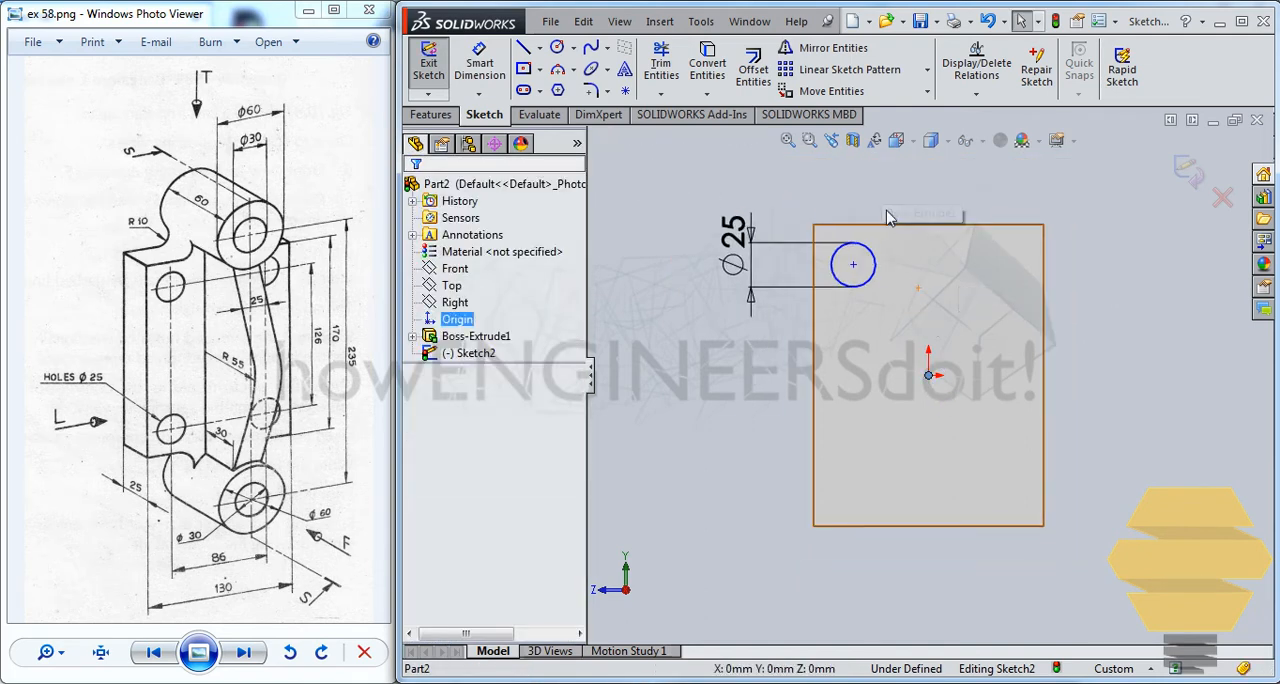
pyautogui.click(853, 266)
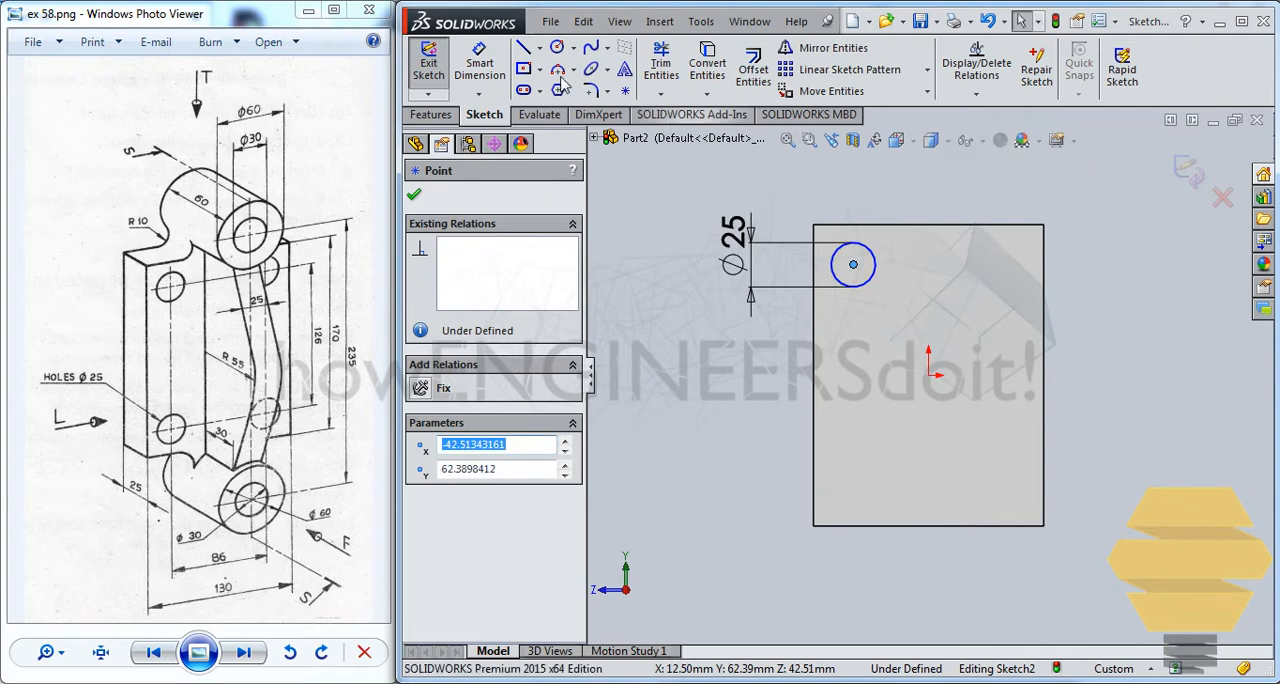
pyautogui.click(897, 390)
# Dimension the horizontal distance between the origin and the circle's center as 86/2 mm
pyautogui.press('d')
pyautogui.click(928, 376)
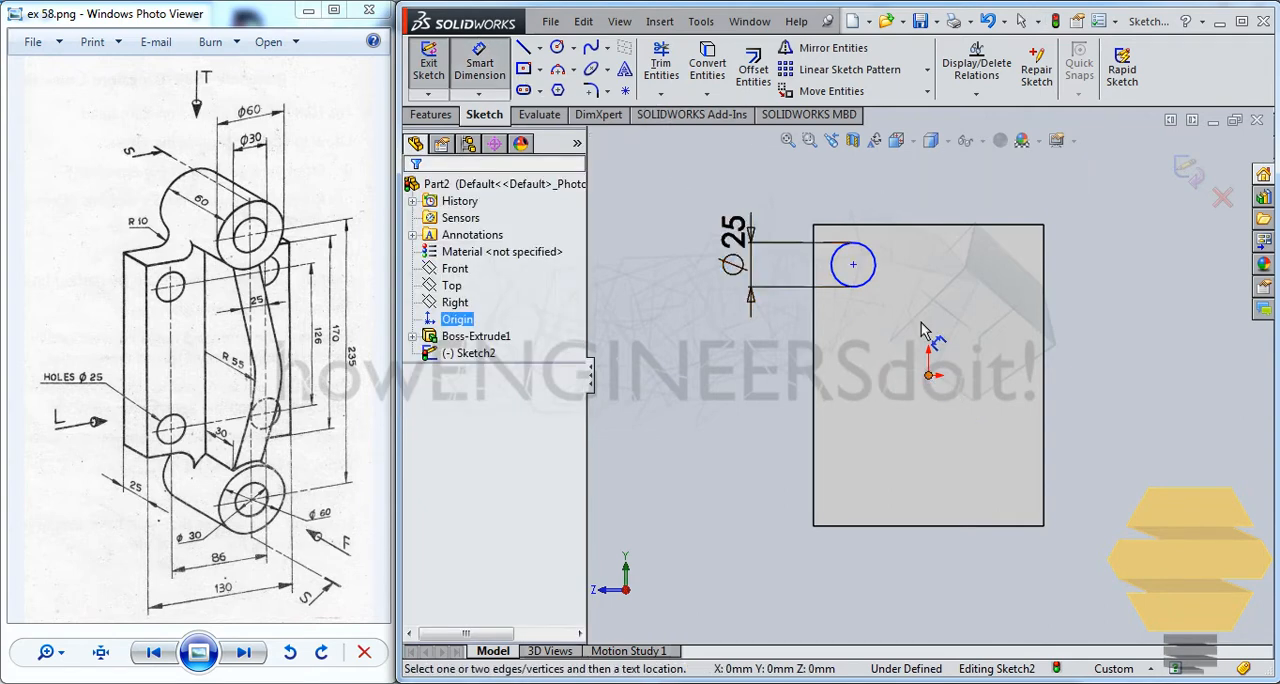
pyautogui.click(853, 266)
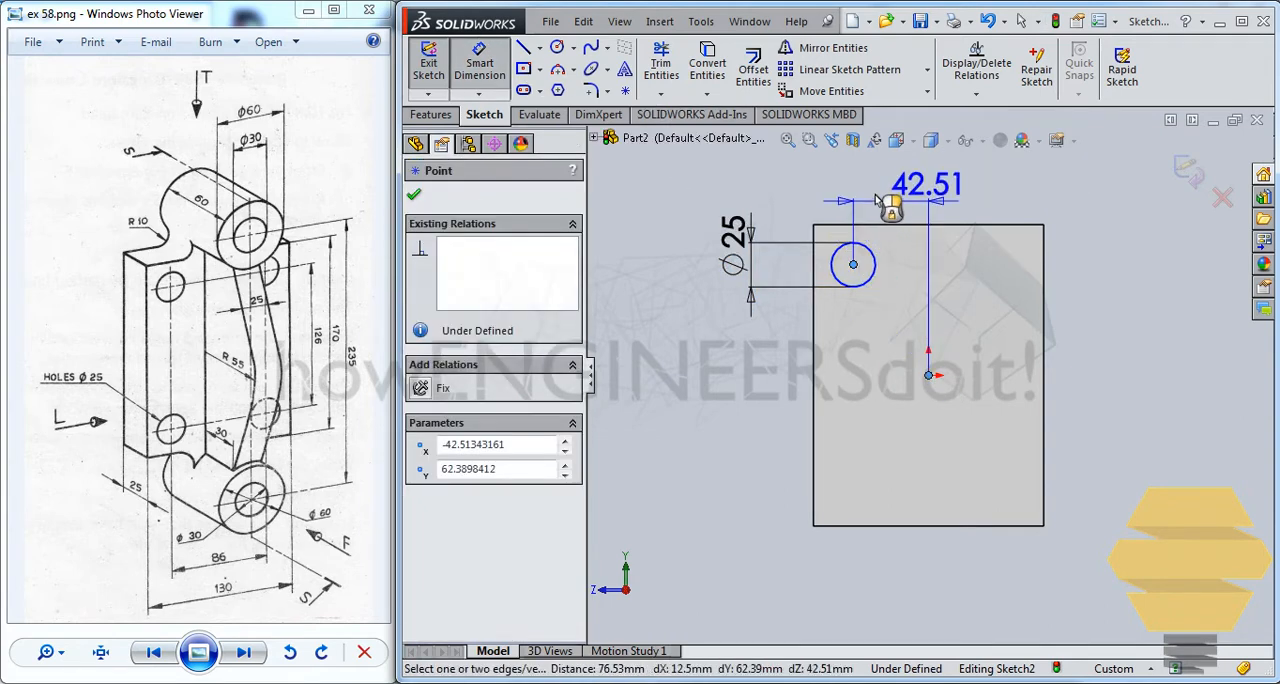
pyautogui.click(963, 221)
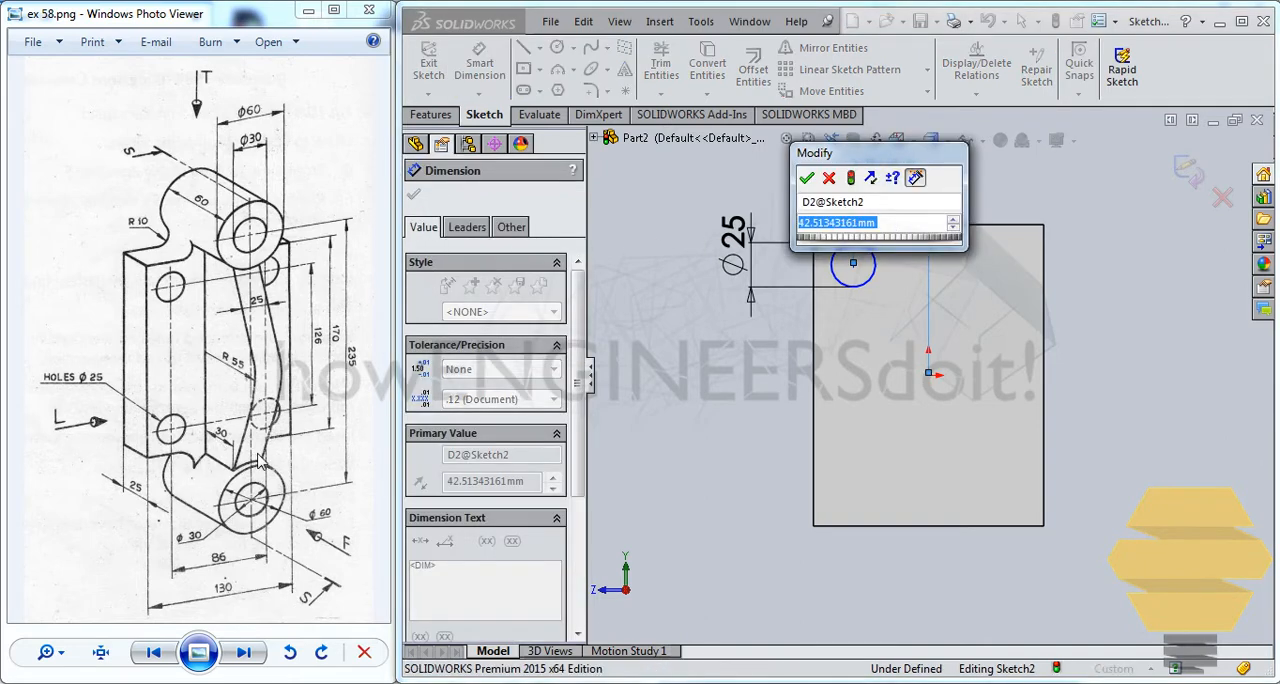
pyautogui.write('86/')
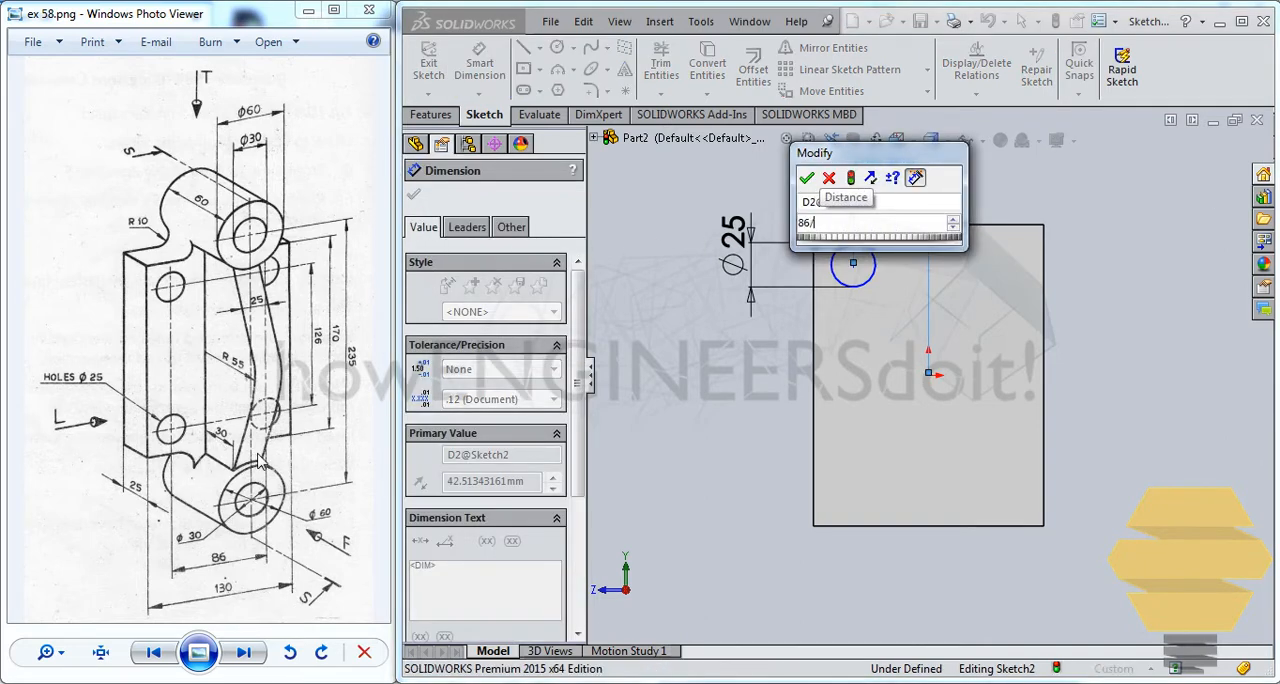
pyautogui.write('2')
pyautogui.press('Return')
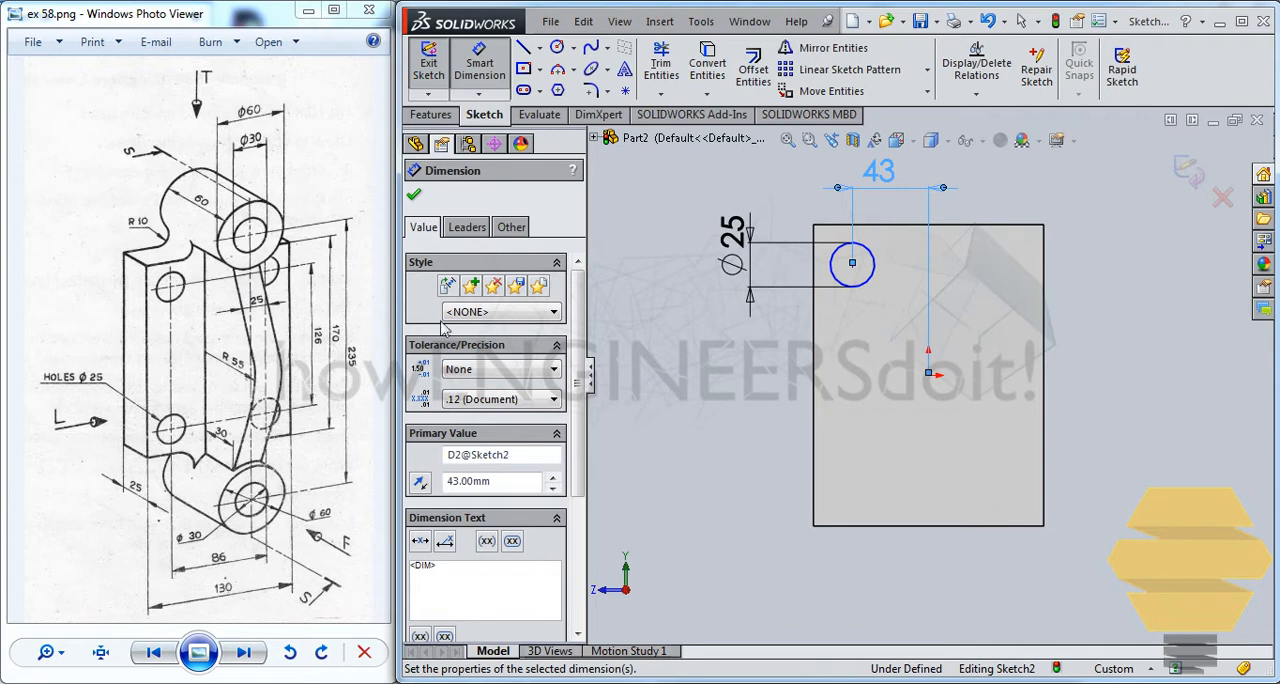
pyautogui.click(852, 265)
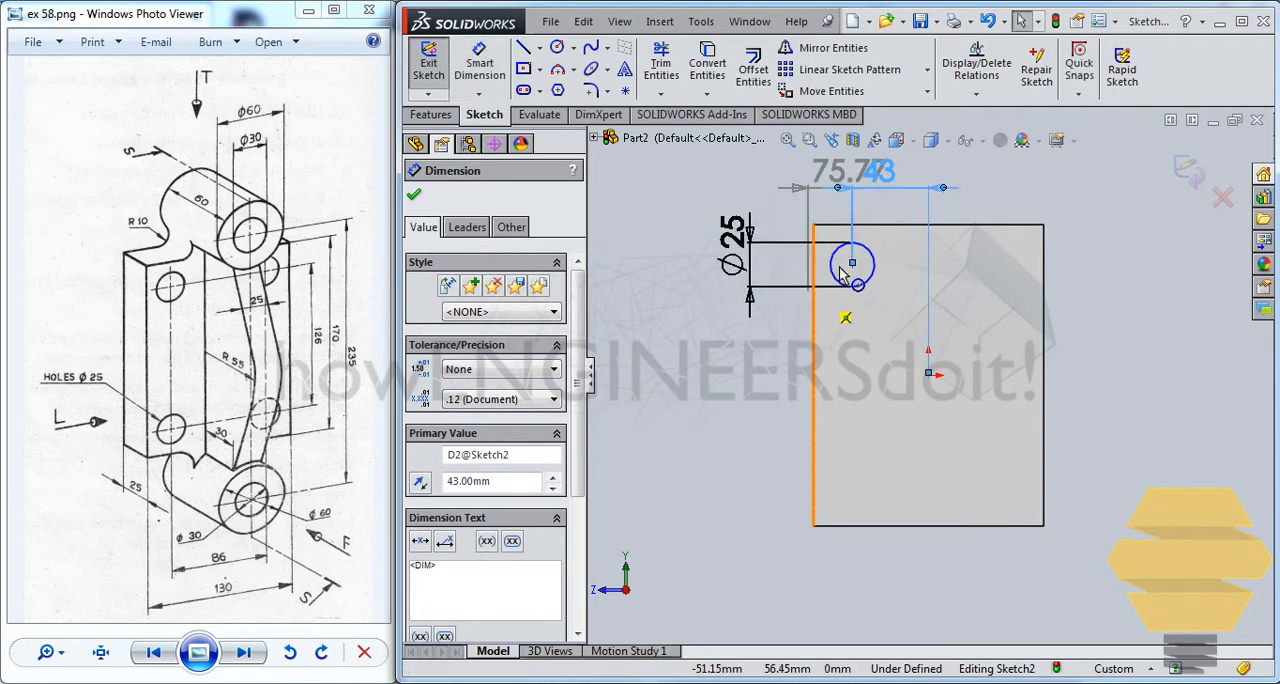
pyautogui.press('Escape')
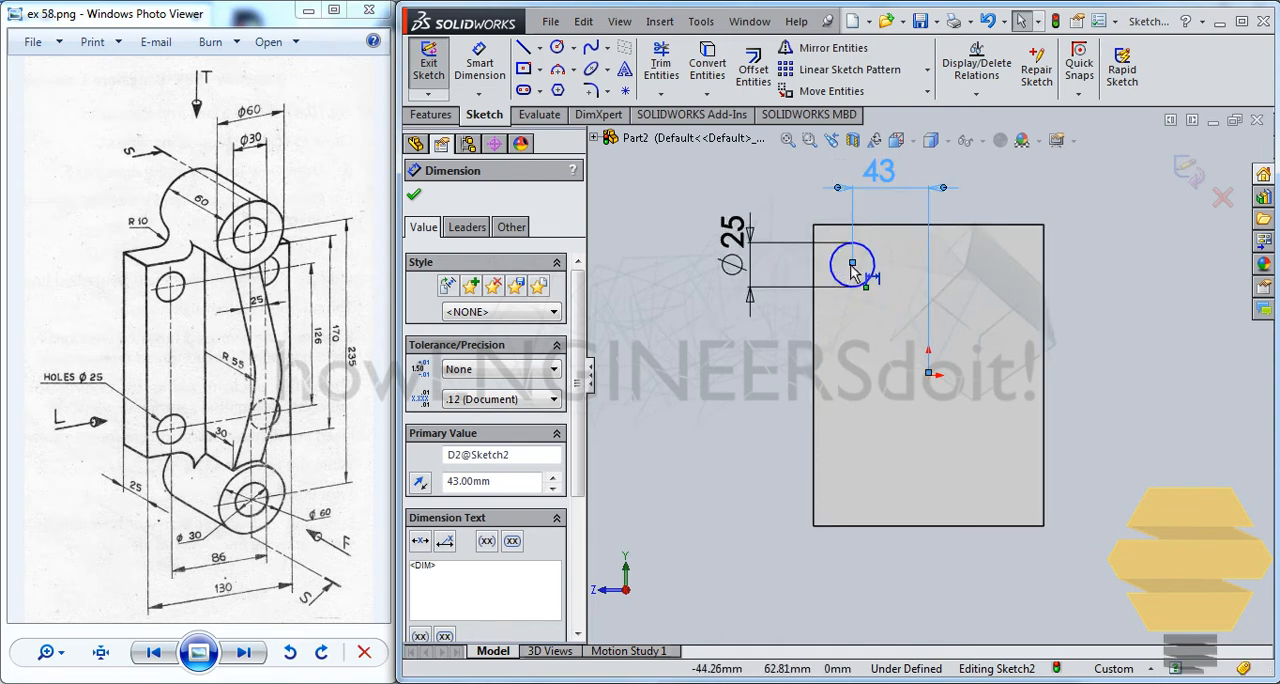
# Dimension the vertical distance between the circle's center and the origin as 126/2 mm
pyautogui.click(480, 62)
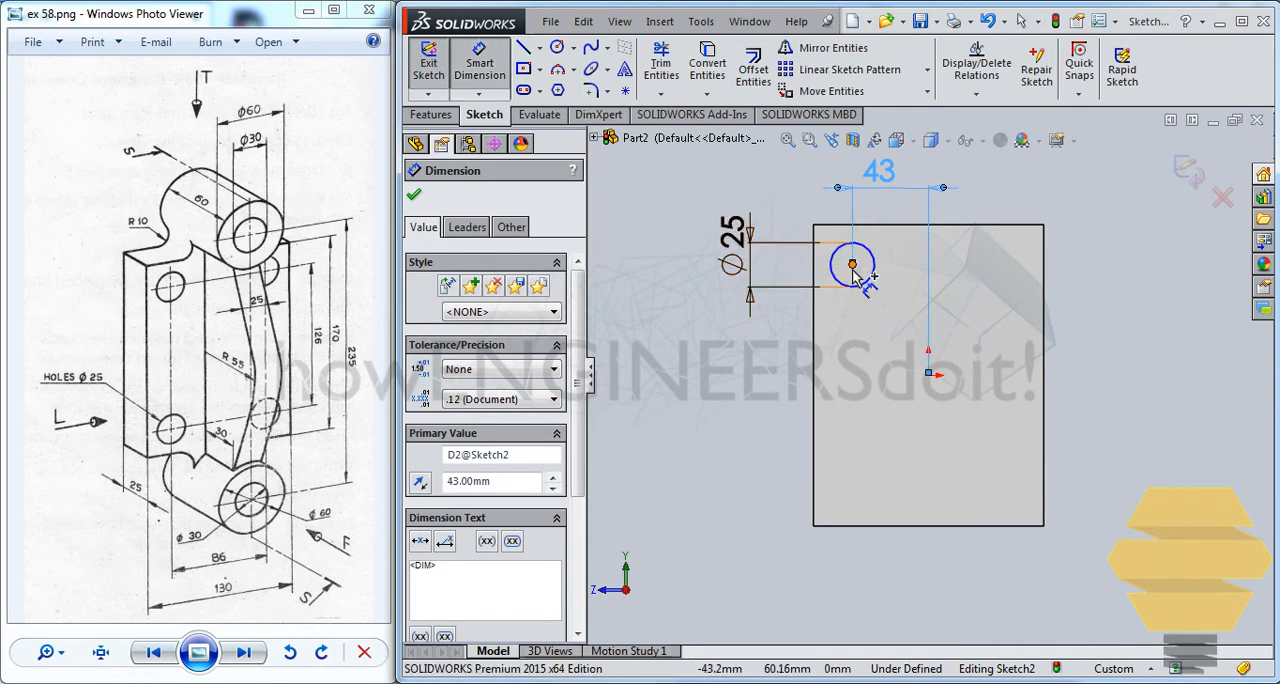
pyautogui.click(929, 368)
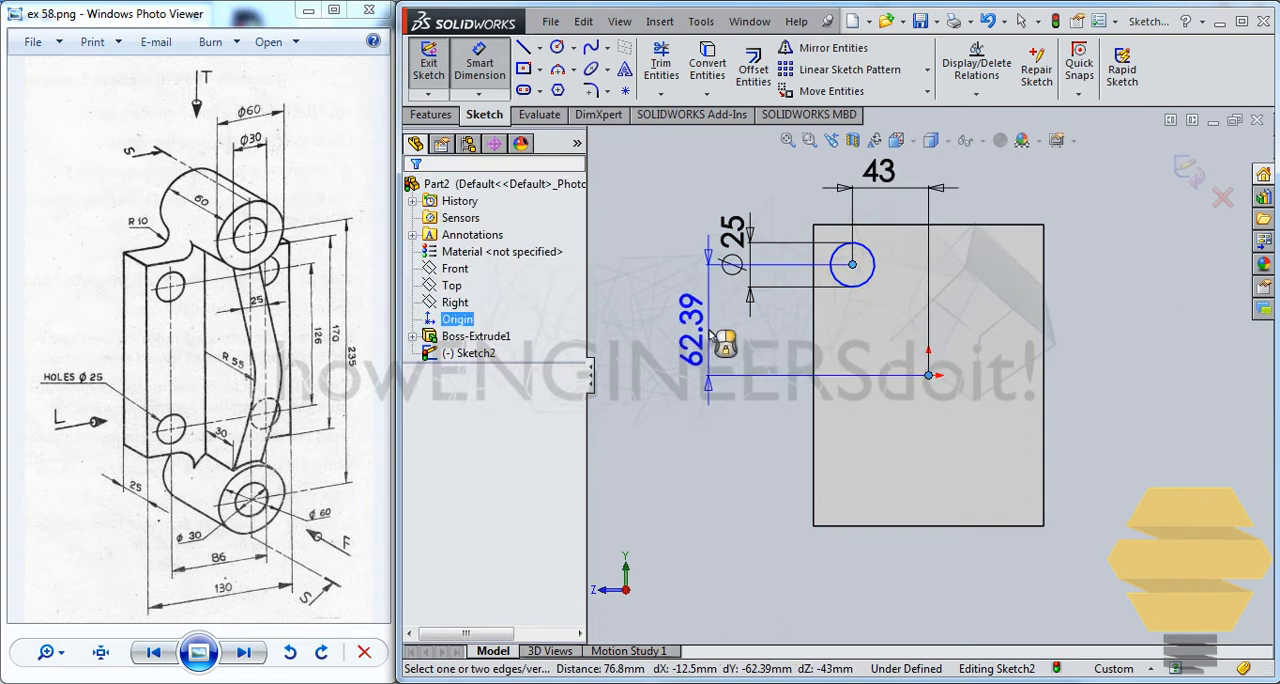
pyautogui.click(712, 345)
pyautogui.write('12')
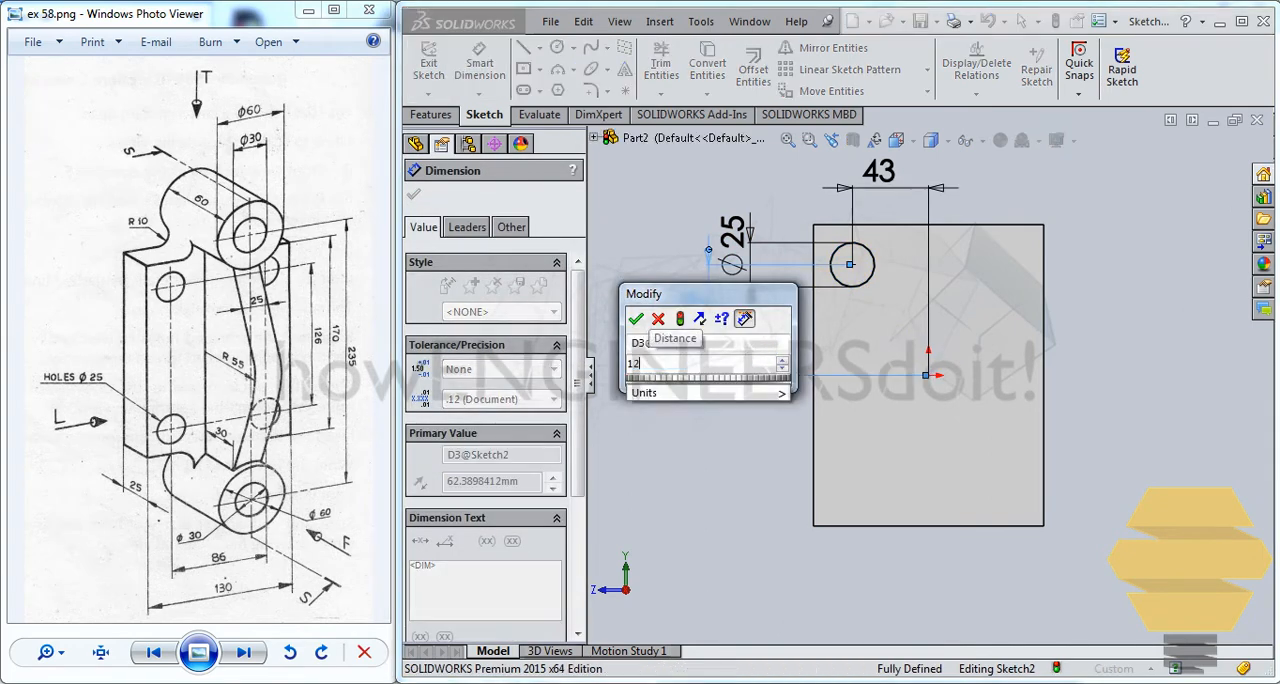
pyautogui.write('6/2')
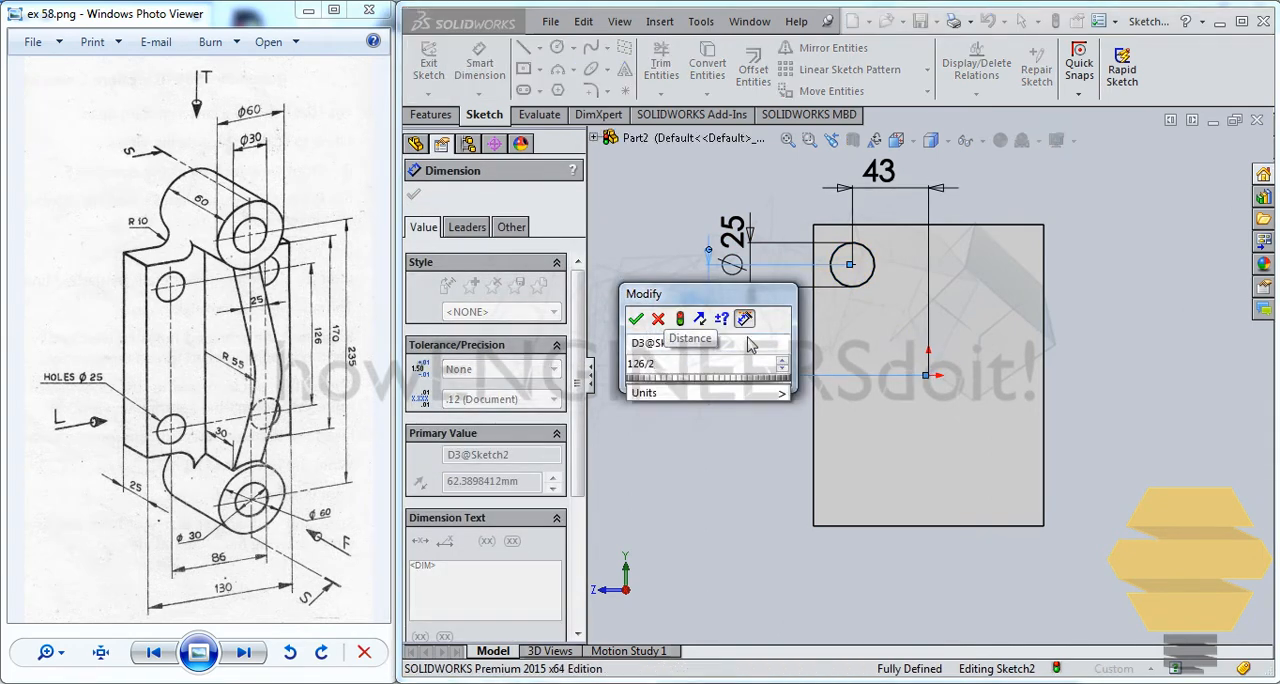
pyautogui.press('Return')
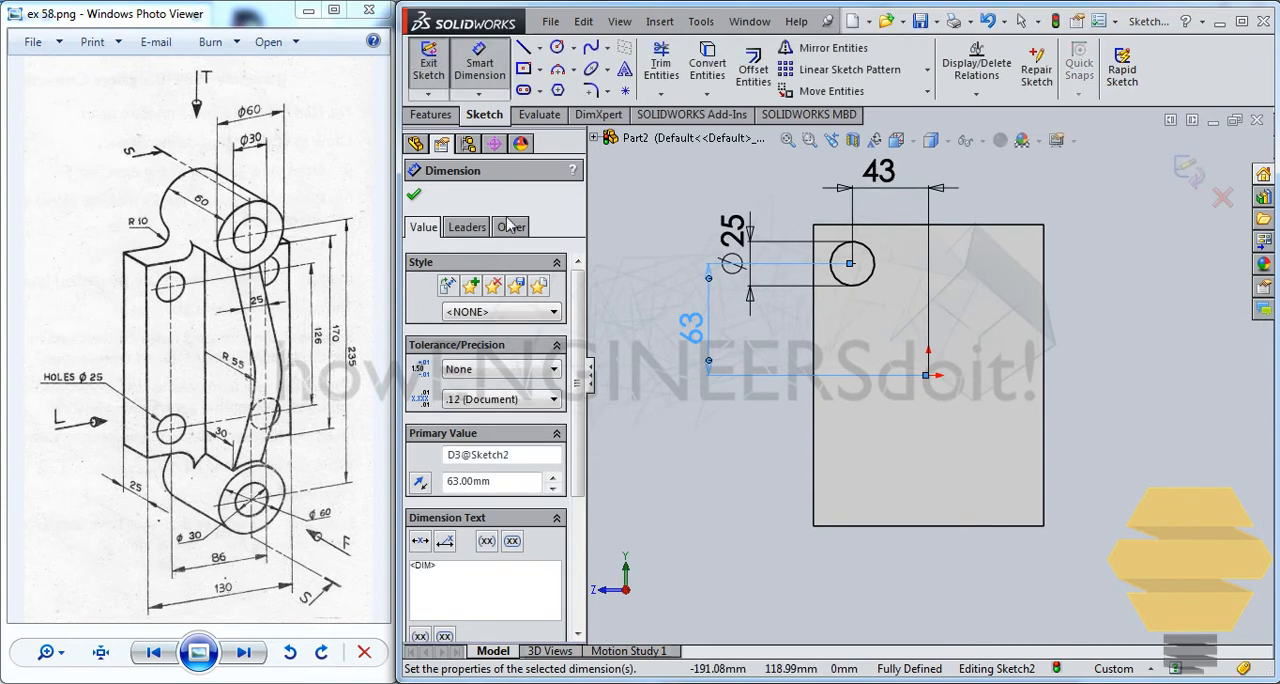
pyautogui.press('Escape')
# Draw a vertical centerline from the origin up to the midpoint of the plate's upper edge
pyautogui.click(539, 48)
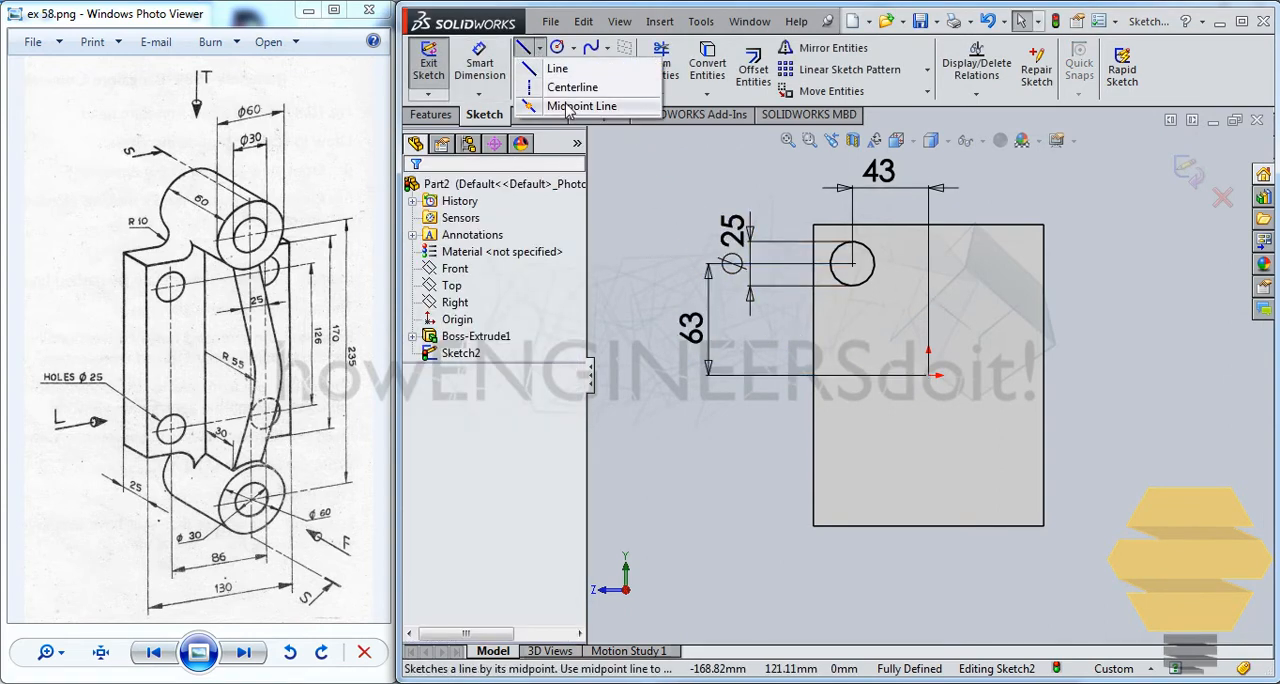
pyautogui.click(572, 87)
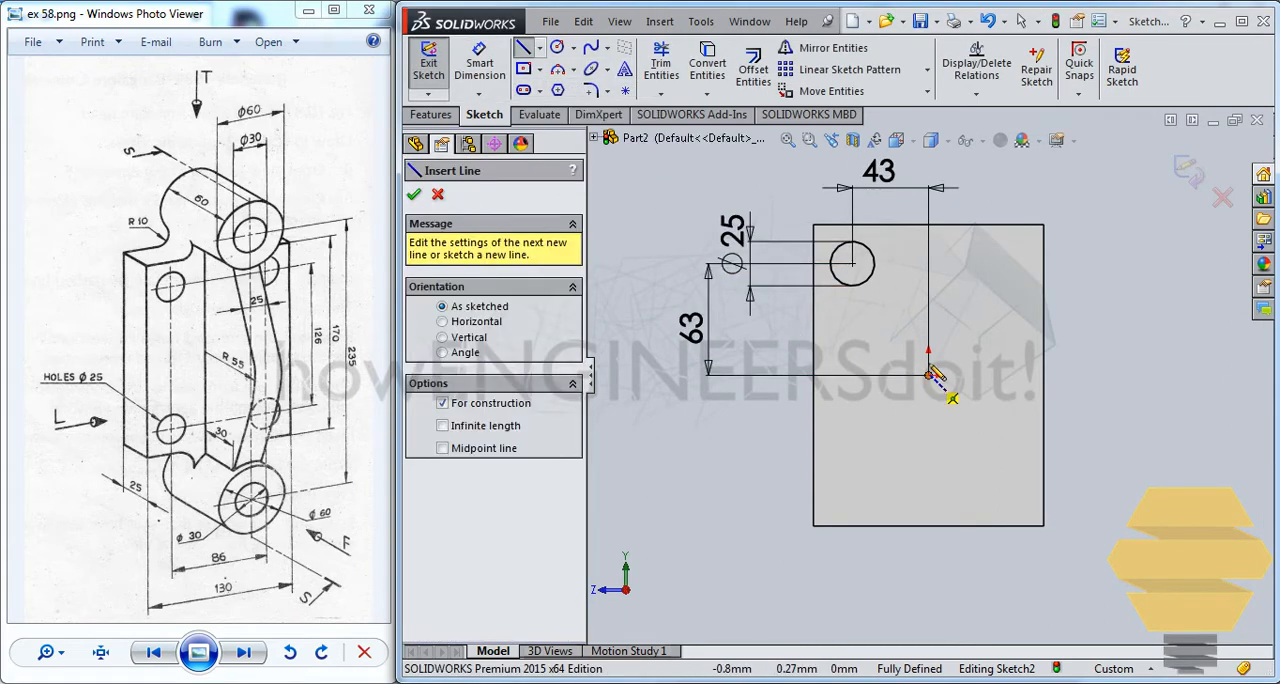
pyautogui.click(929, 375)
pyautogui.click(928, 225)
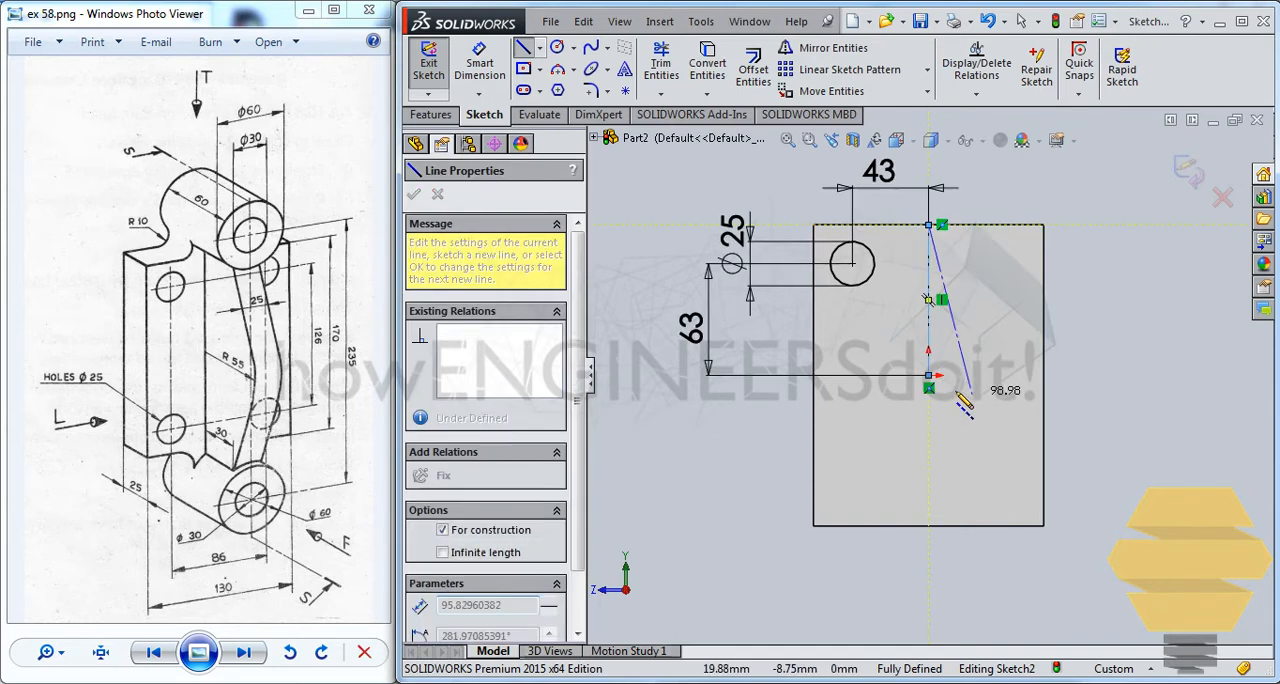
pyautogui.press('Escape')
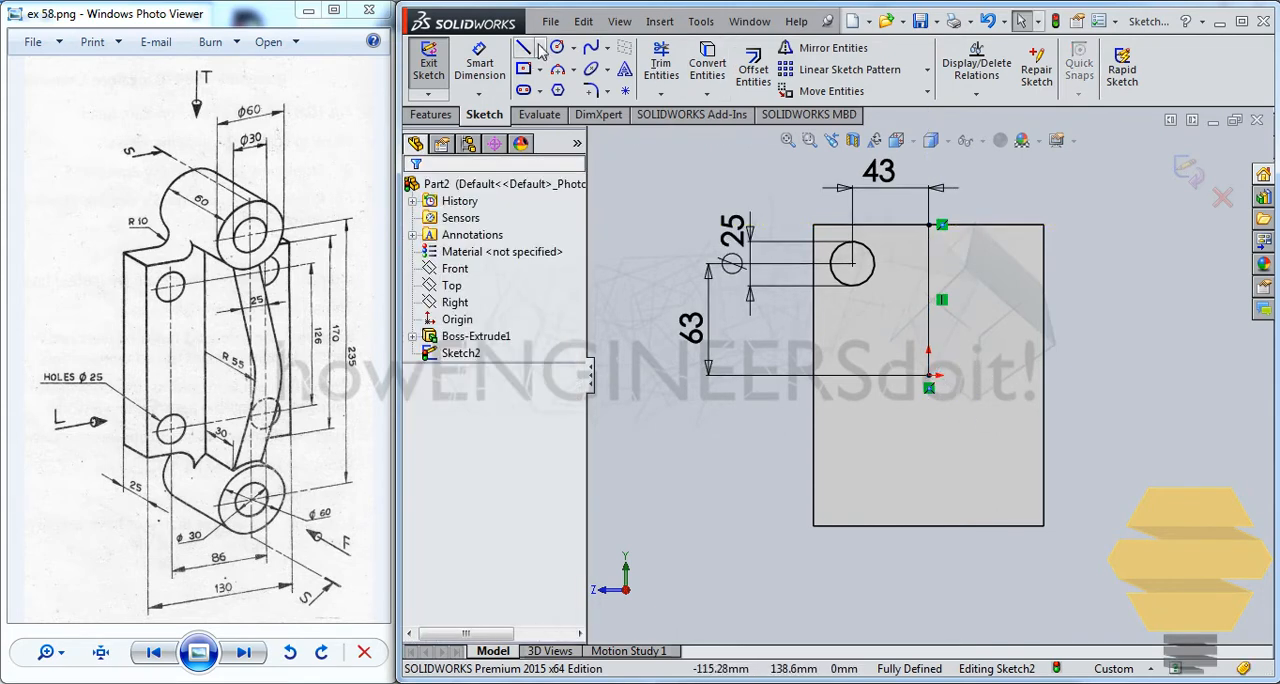
# Draw a horizontal centerline from the origin to the midpoint of the plate's left edge
pyautogui.click(539, 48)
pyautogui.click(572, 64)
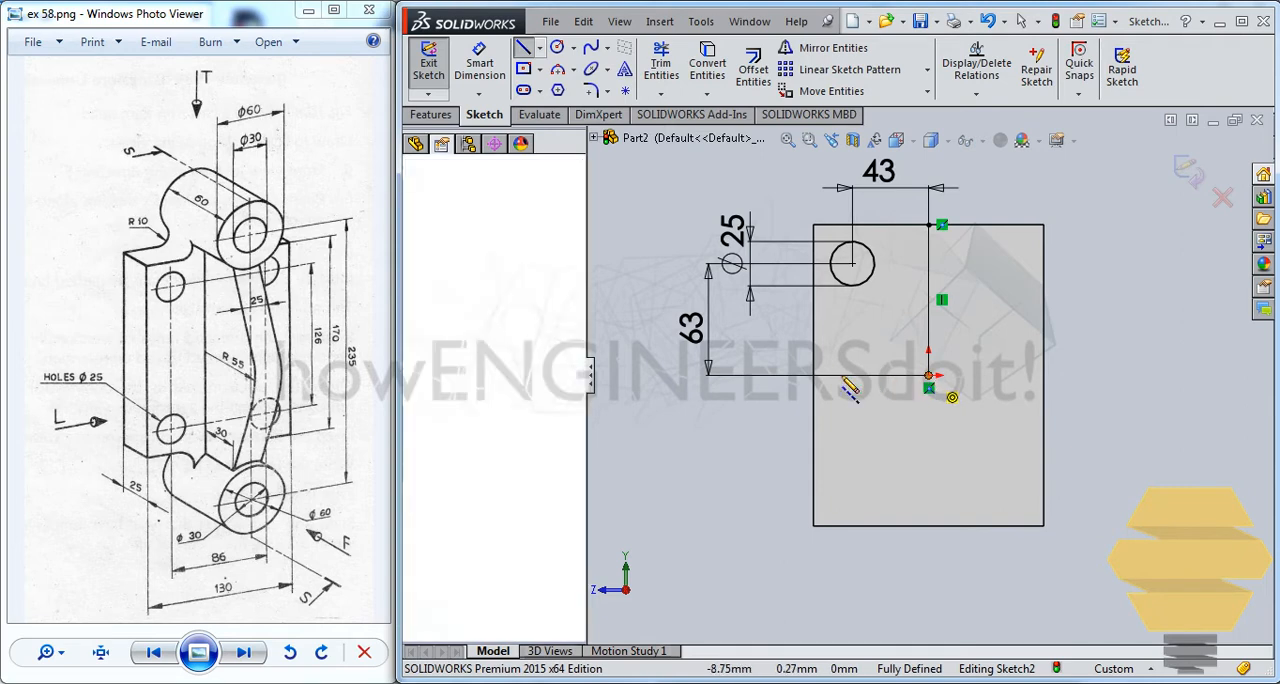
pyautogui.click(814, 375)
pyautogui.press('Escape')
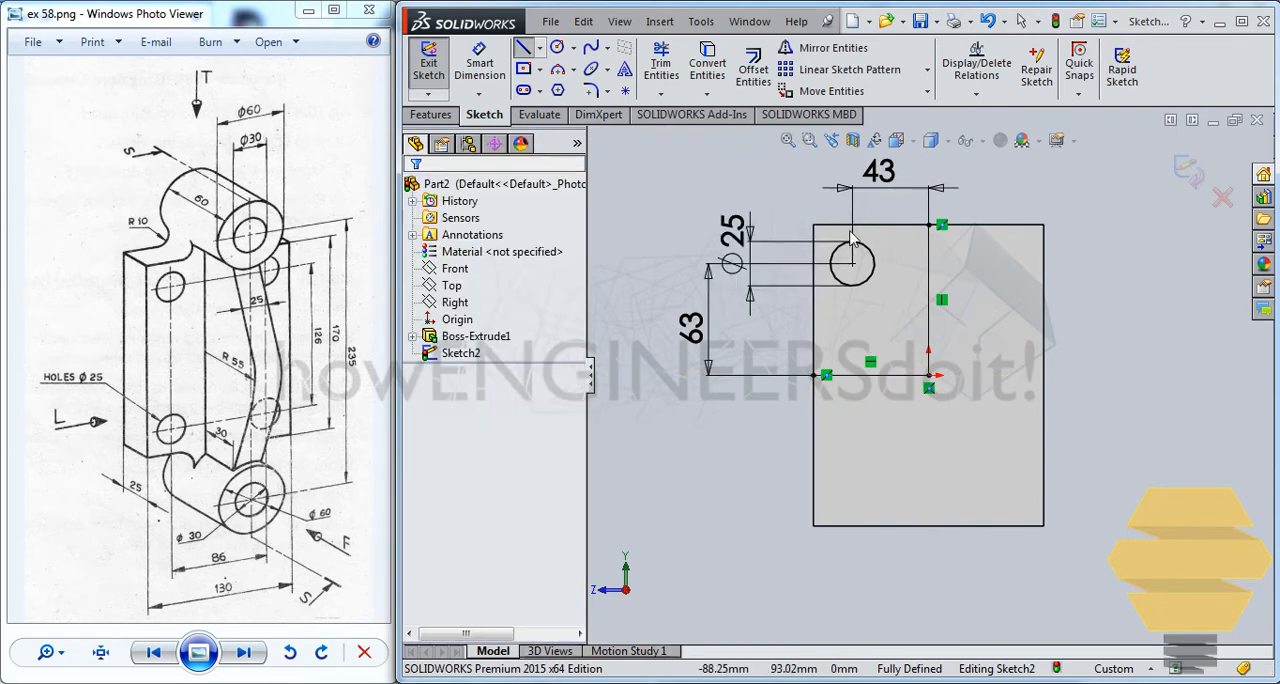
pyautogui.press('Escape')
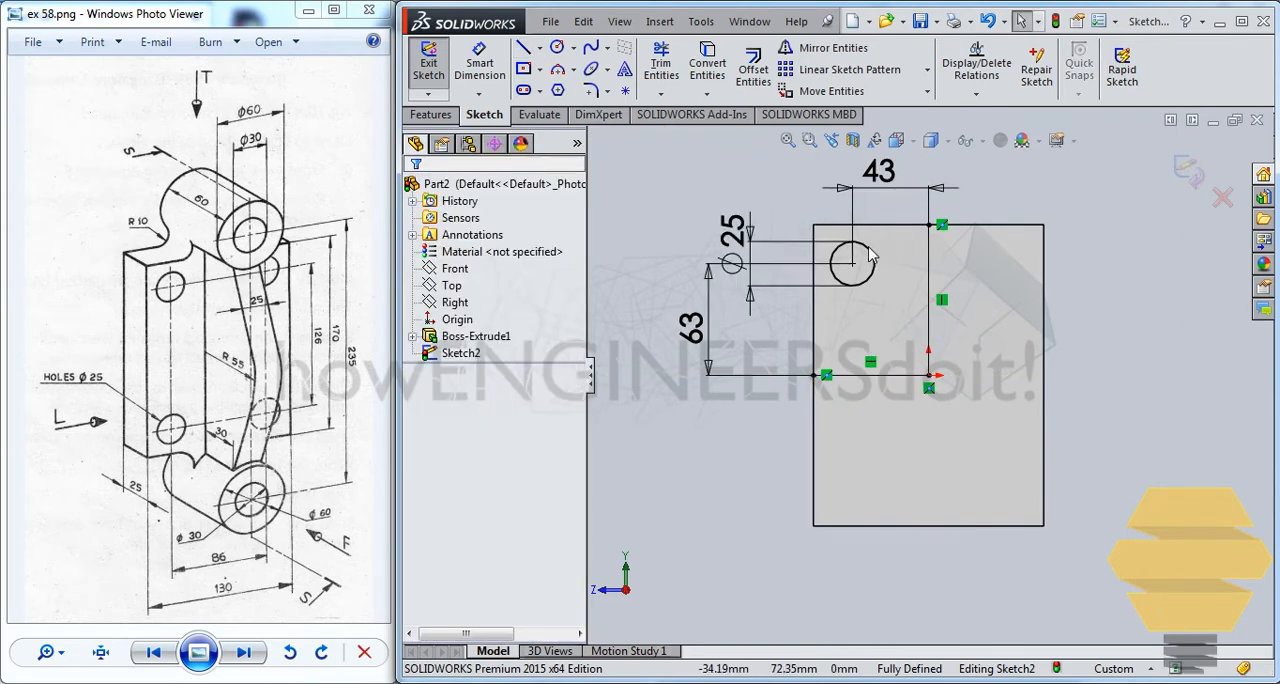
# Mirror the 25 mm circle about the vertical centerline, keeping the original
pyautogui.click(871, 258)
pyautogui.press('Escape')
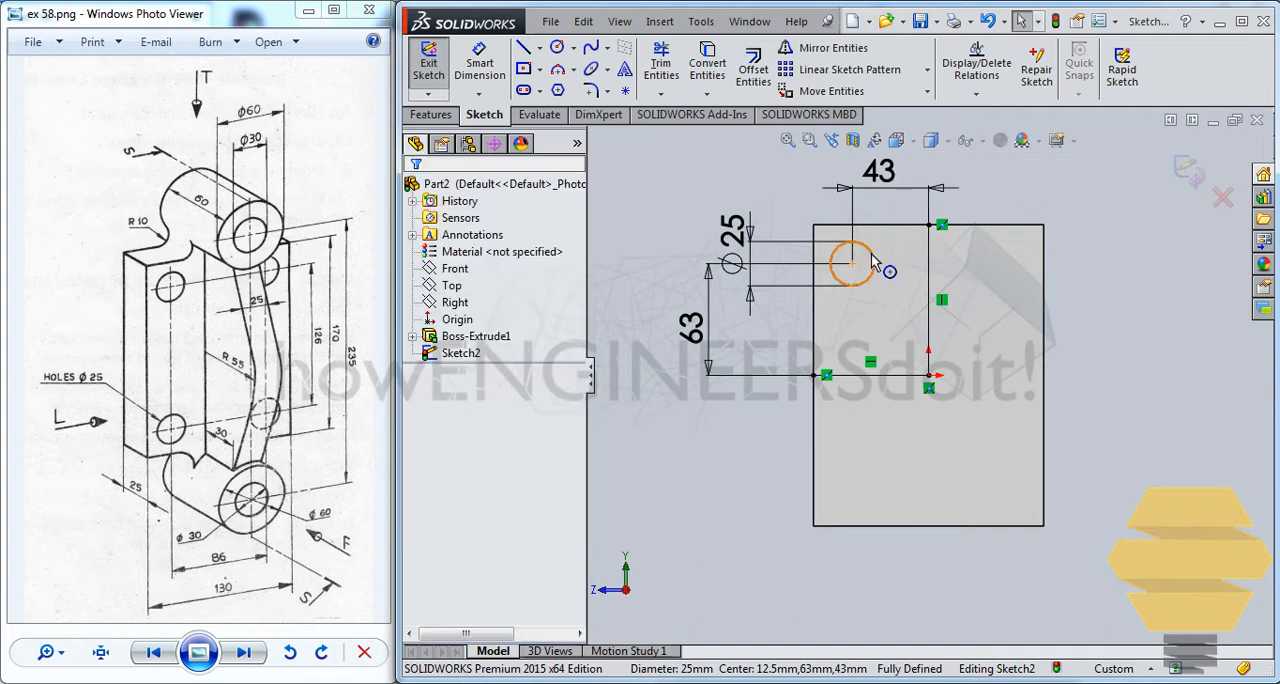
pyautogui.click(871, 258)
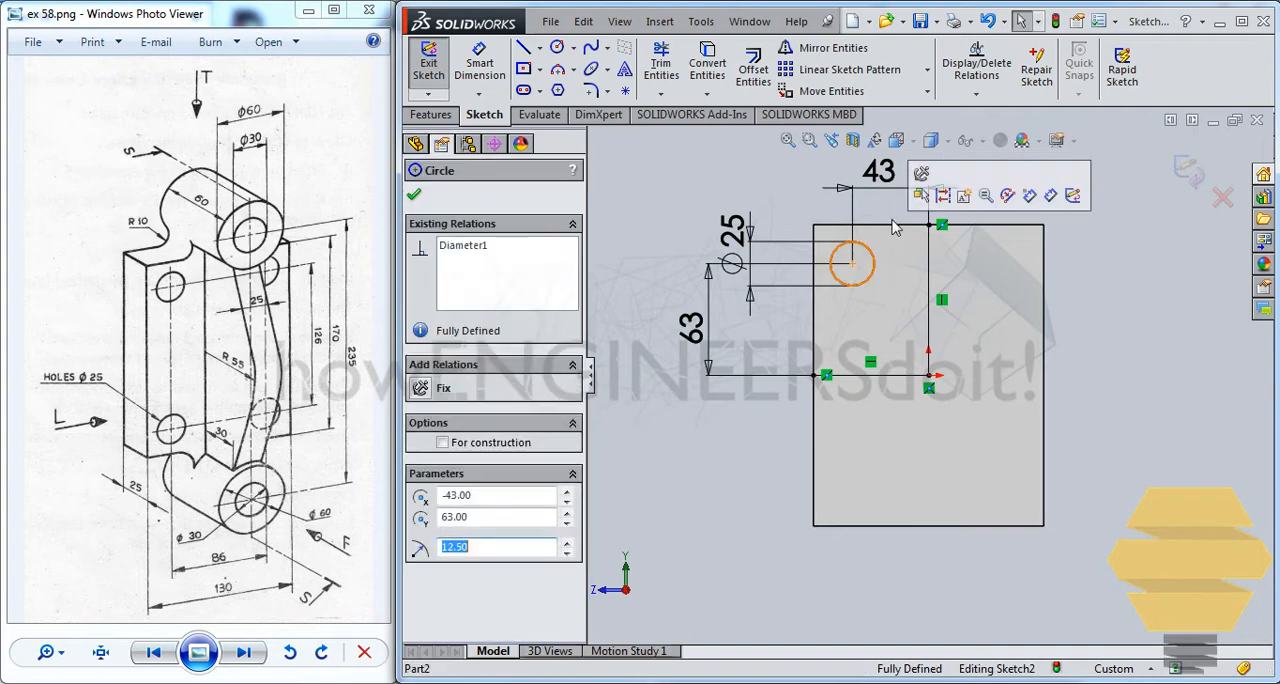
pyautogui.click(833, 48)
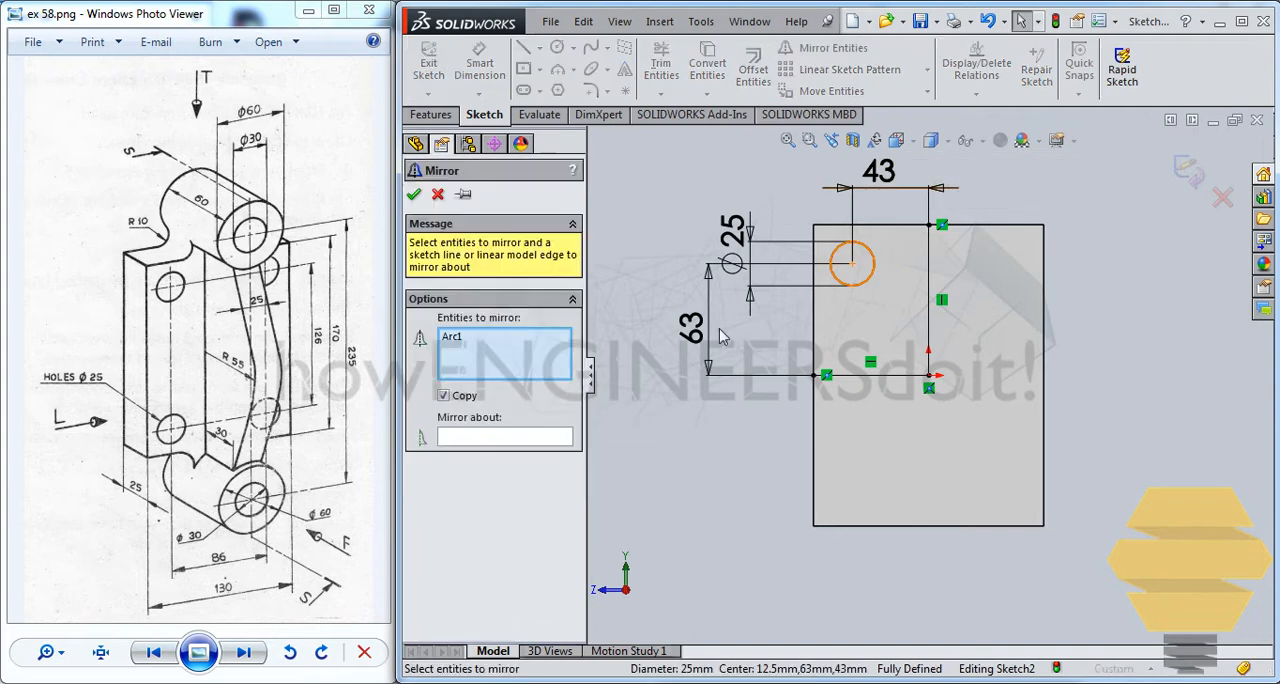
pyautogui.click(929, 296)
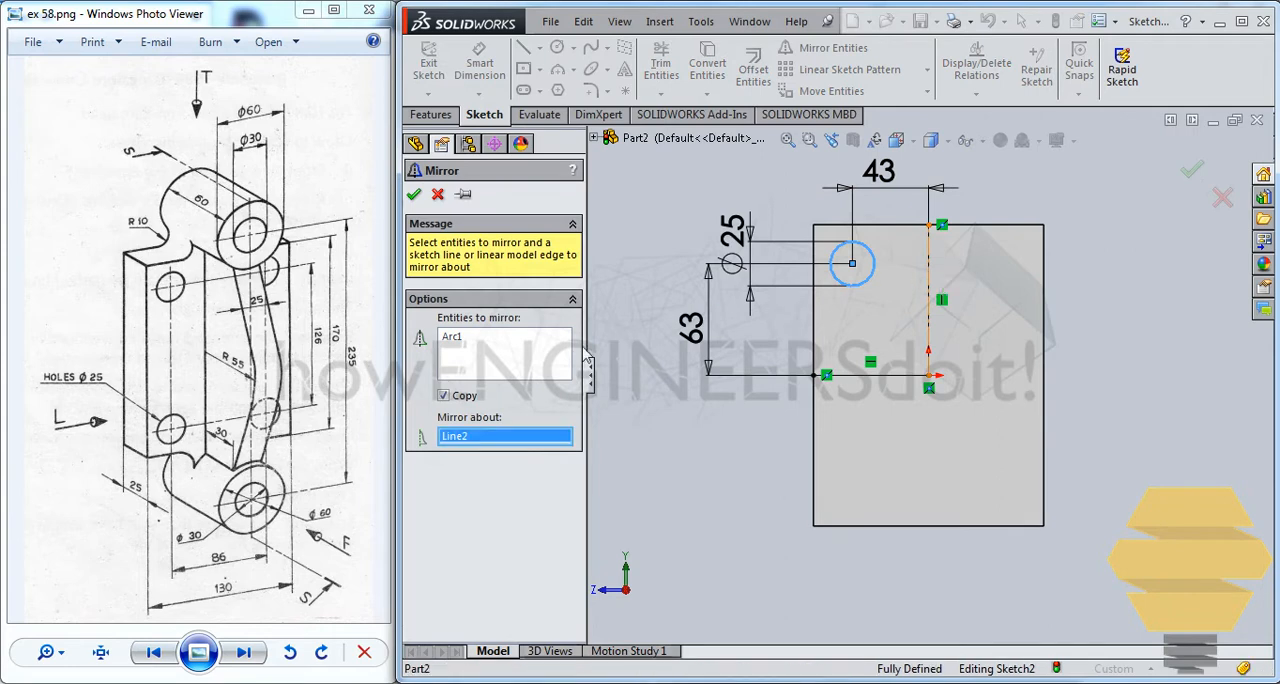
pyautogui.click(1190, 174)
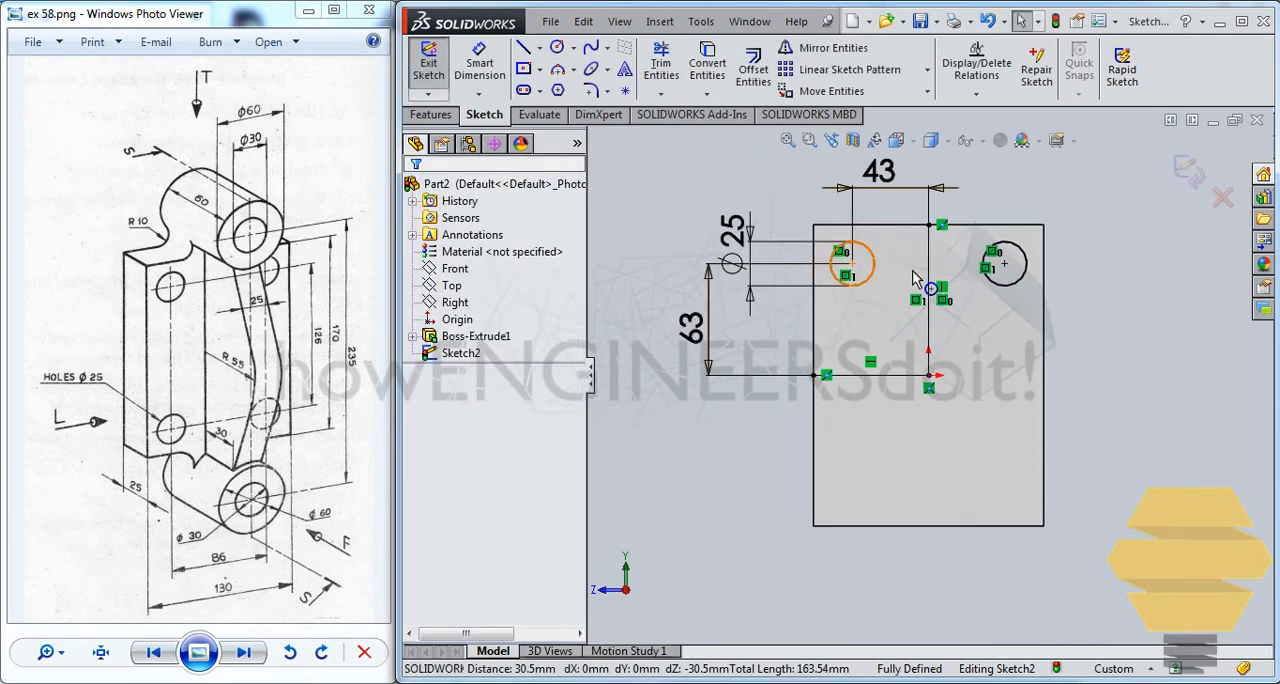
# Mirror the two upper circles about the horizontal centerline as copies, and exit the sketch
pyautogui.click(873, 262)
pyautogui.keyDown('ctrl'); pyautogui.click(1022, 252); pyautogui.keyUp('ctrl')
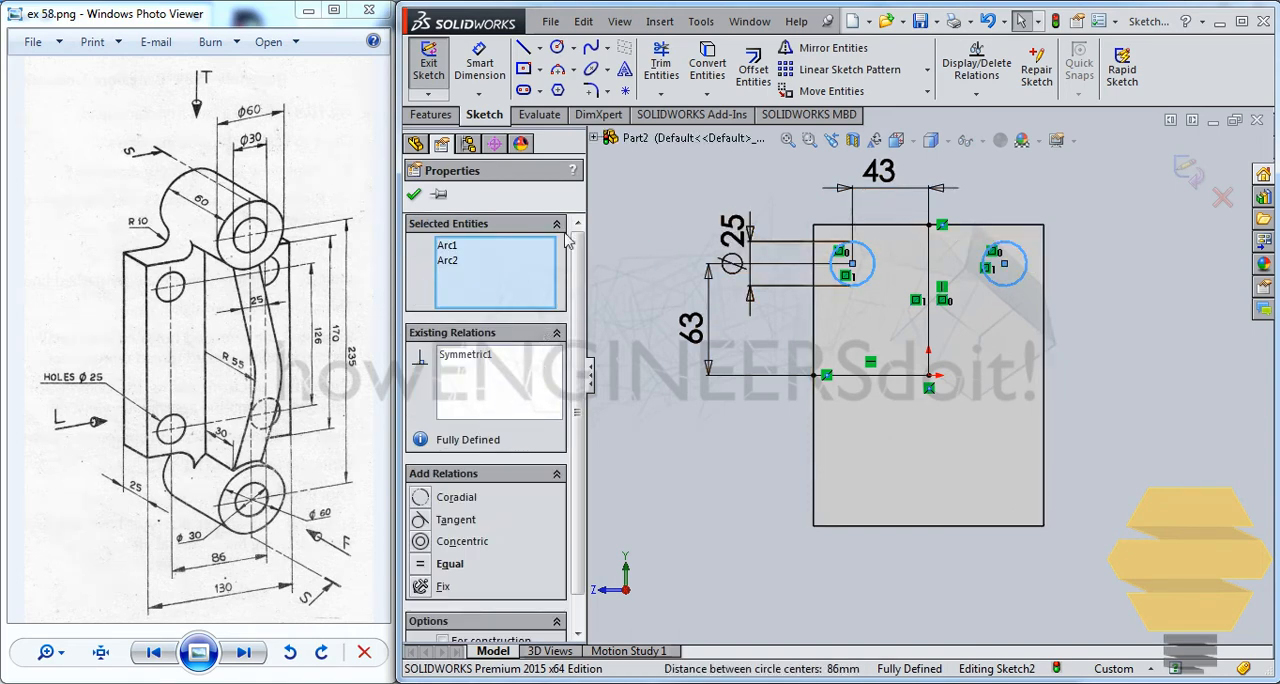
pyautogui.click(830, 48)
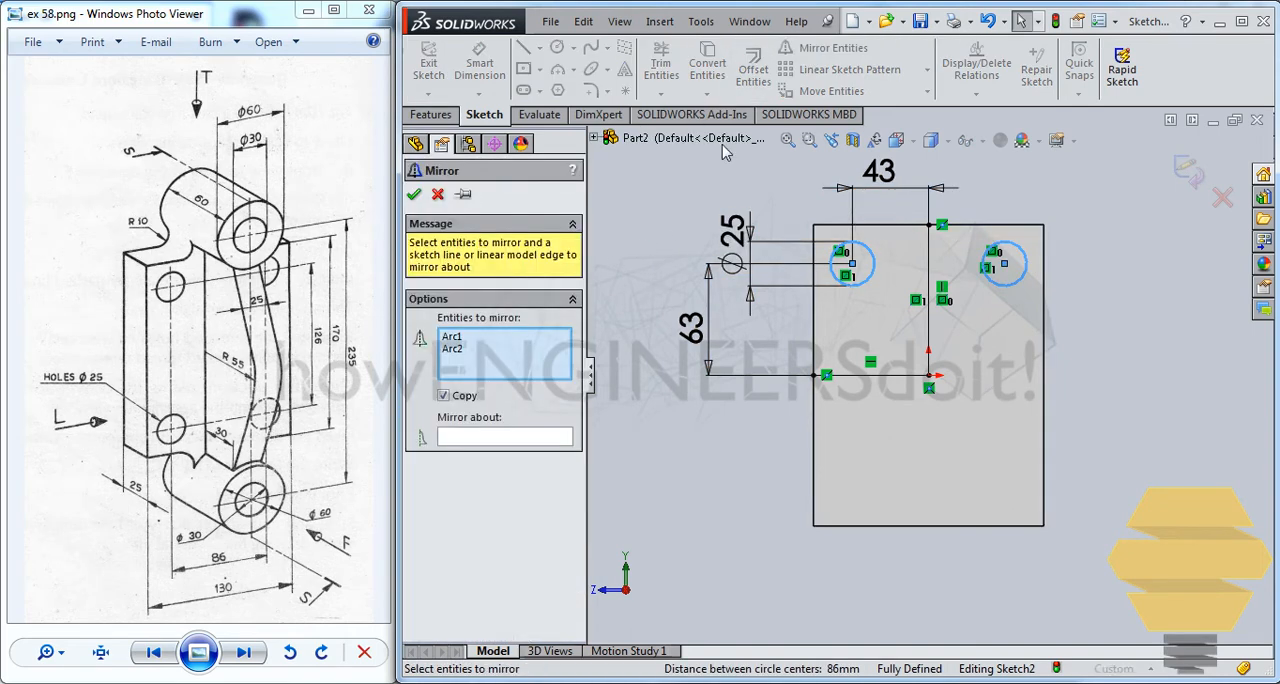
pyautogui.click(490, 443)
pyautogui.click(880, 377)
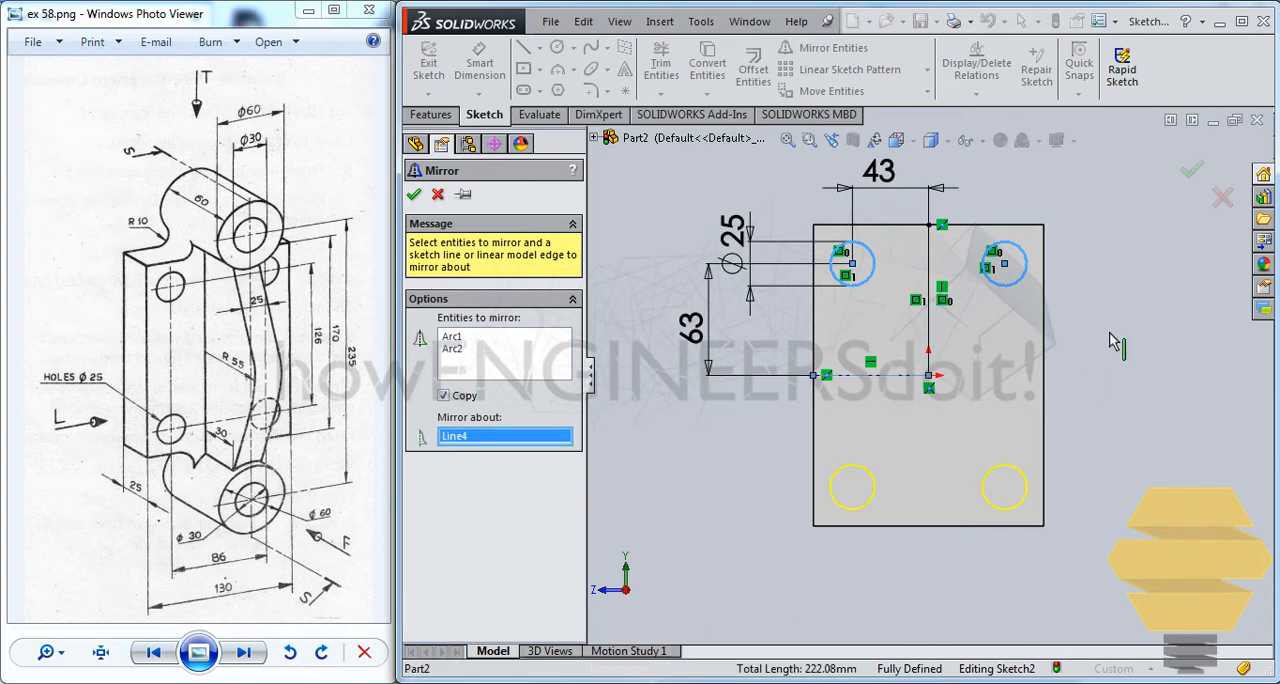
pyautogui.click(1192, 171)
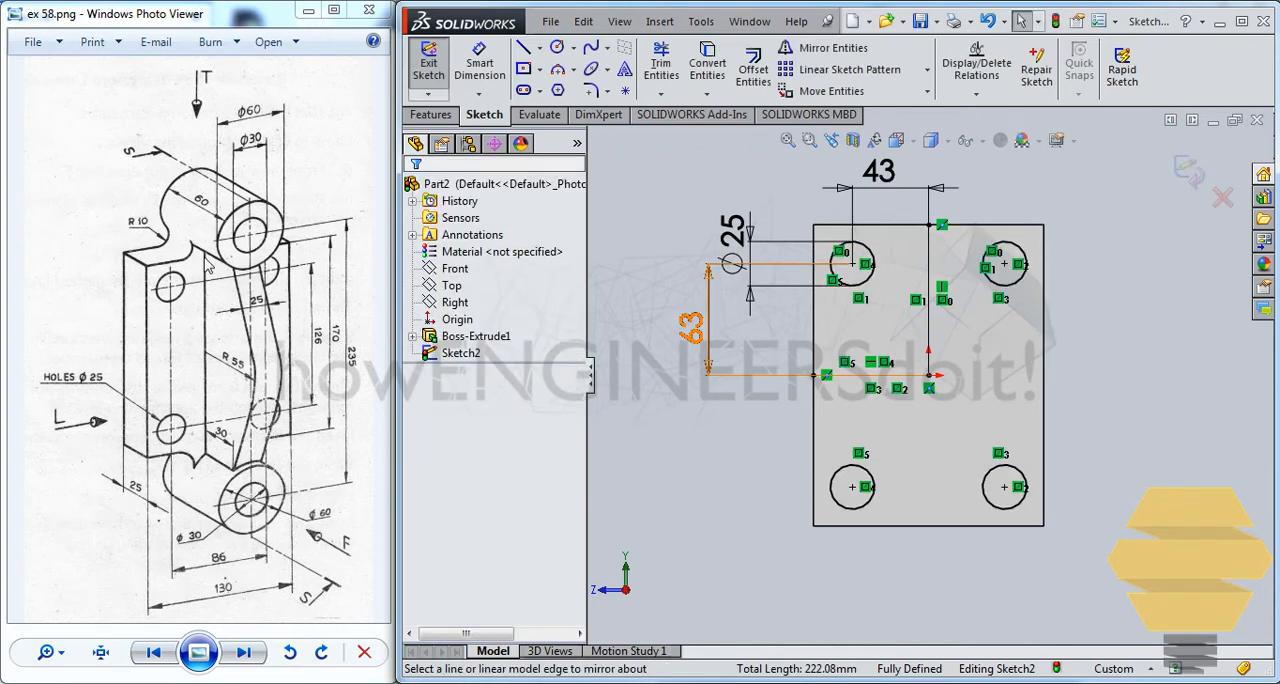
pyautogui.click(1190, 172)
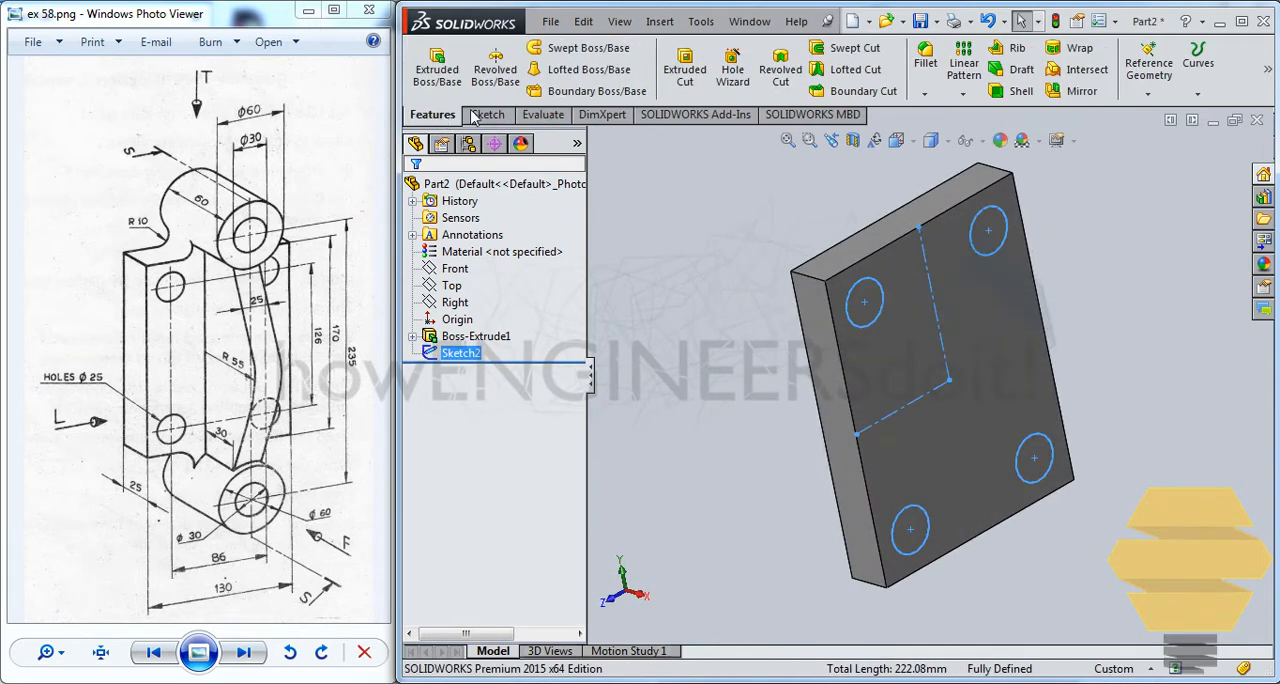
# Cut-extrude the four circles through the plate with the Up To Next end condition
pyautogui.click(686, 72)
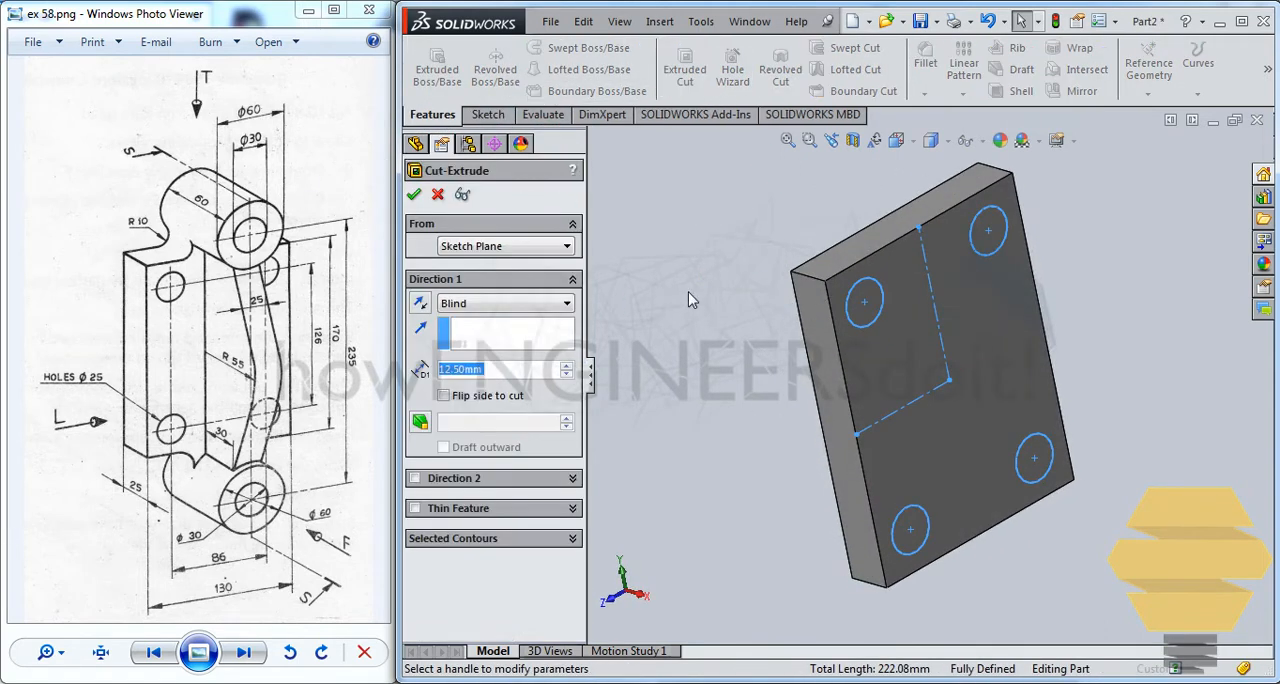
pyautogui.click(480, 303)
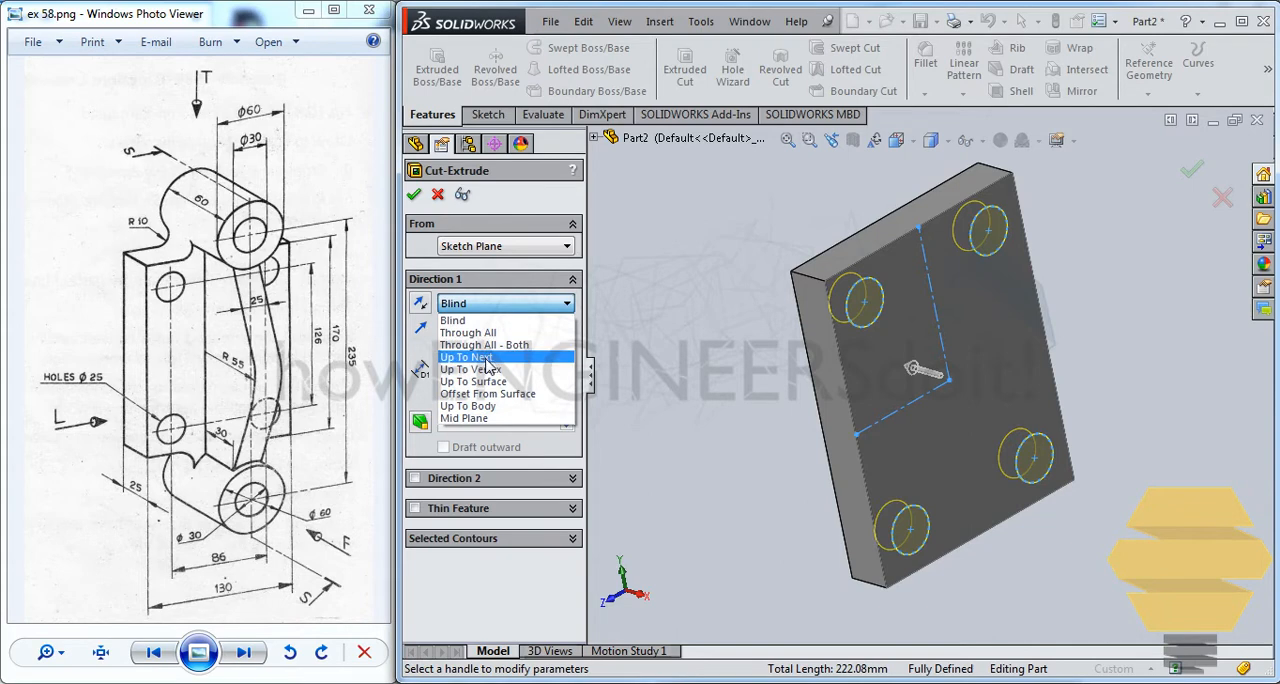
pyautogui.click(488, 357)
pyautogui.click(415, 196)
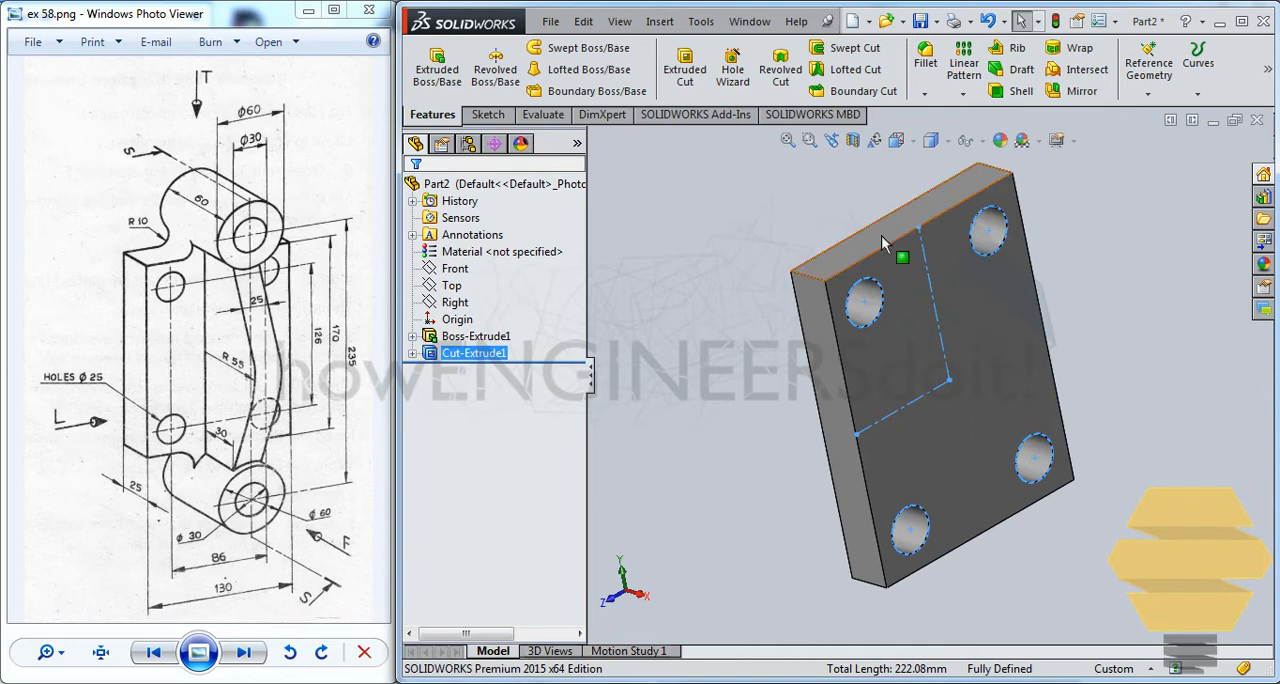
# Start a sketch on the plate's opposite large face and draw two concentric circles, about 37 mm and 87 mm in diameter, above the plate
pyautogui.moveTo(881, 235); pyautogui.dragTo(959, 279, button='middle')
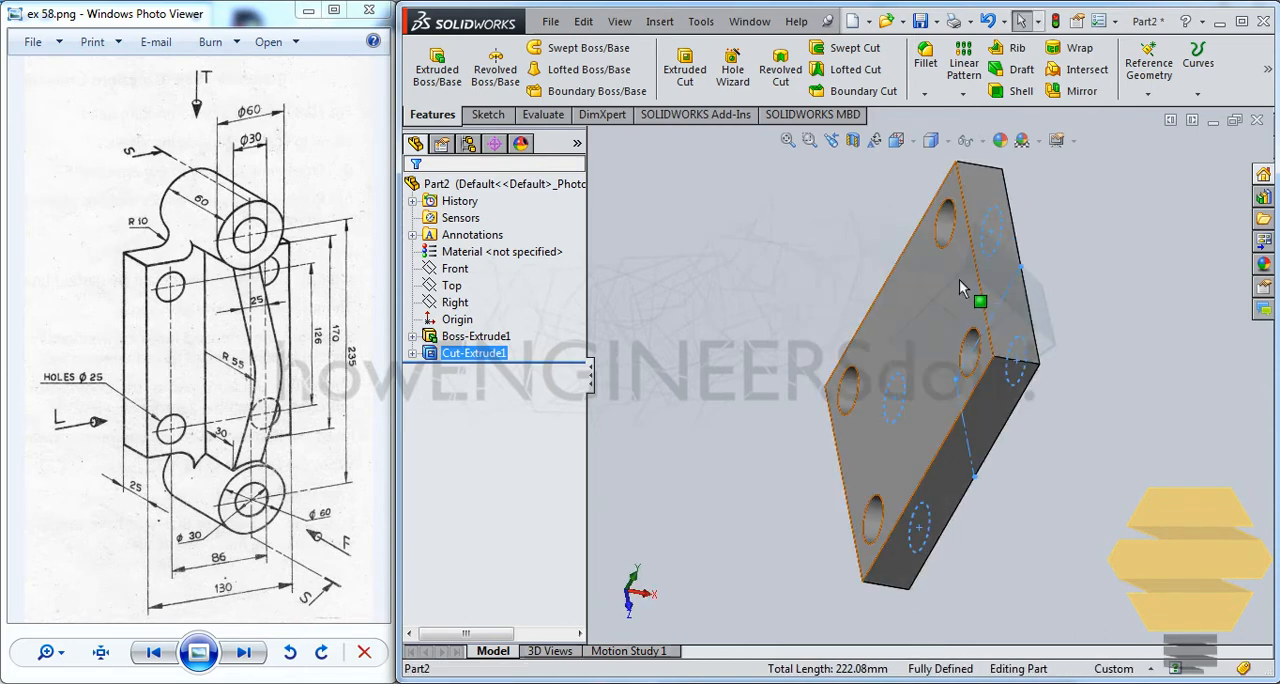
pyautogui.click(959, 279)
pyautogui.click(1040, 234)
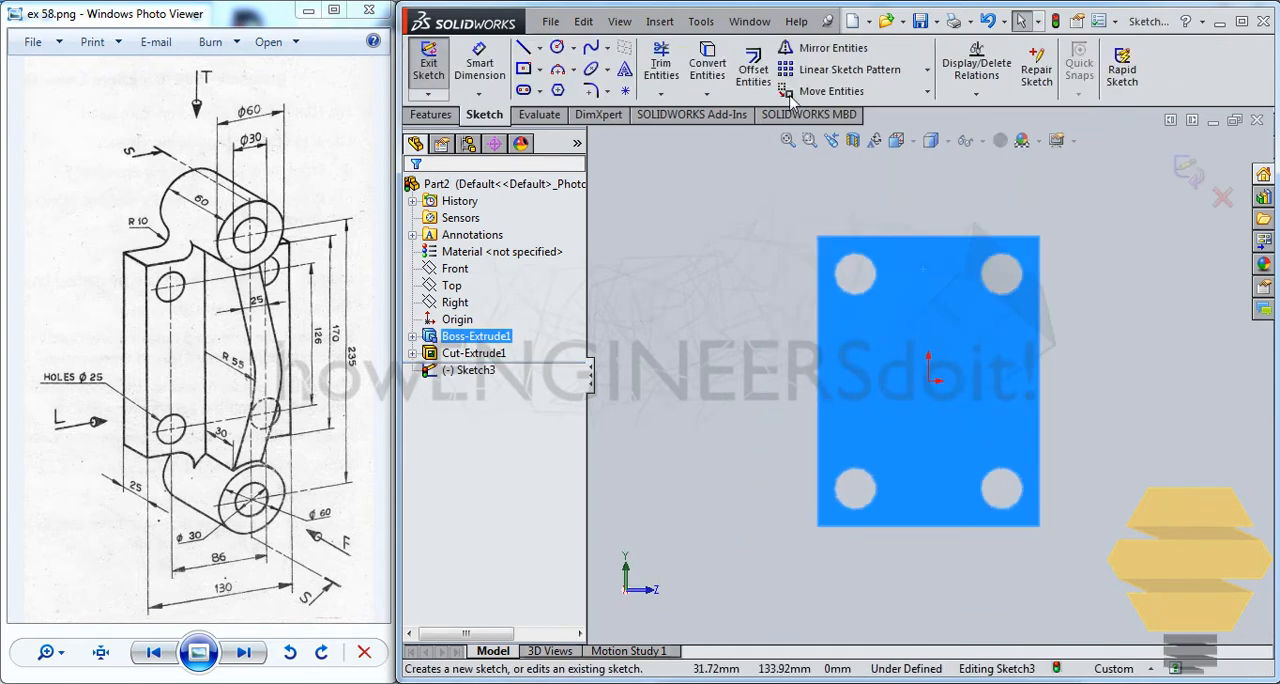
pyautogui.click(557, 47)
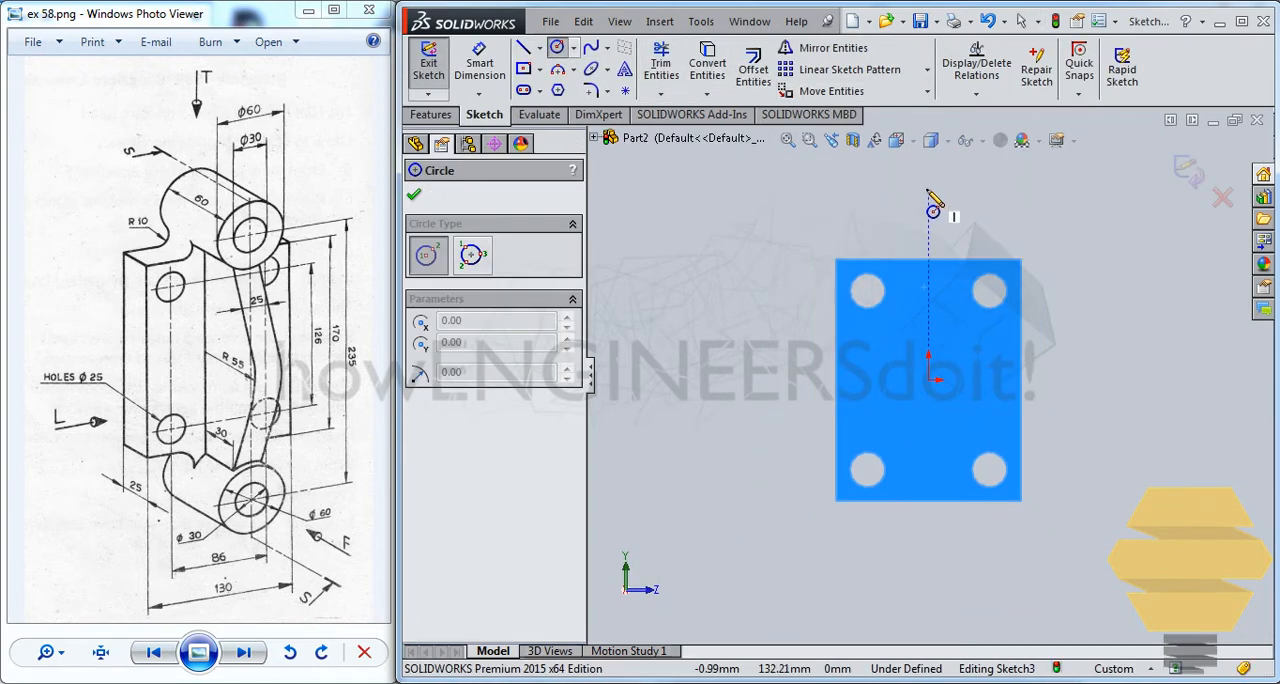
pyautogui.click(929, 187)
pyautogui.click(950, 200)
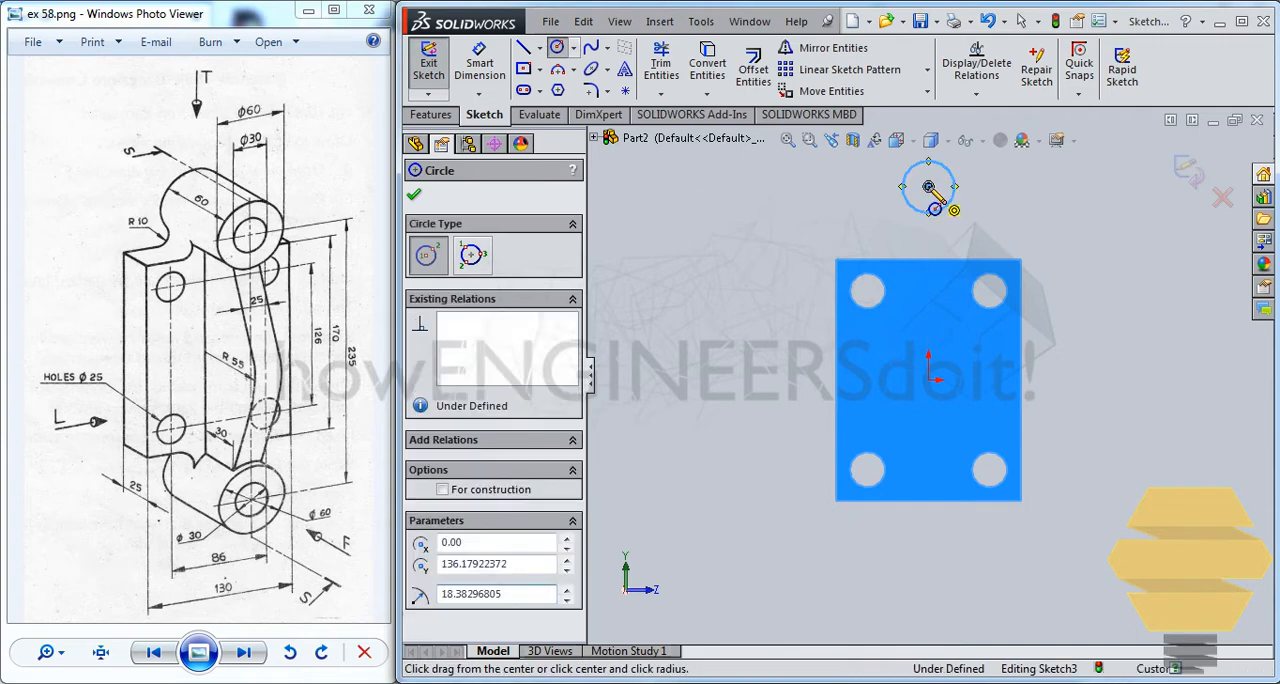
pyautogui.click(928, 186)
pyautogui.click(990, 170)
# Dimension the outer circle's diameter as 60 mm and the inner circle's diameter as 30 mm
pyautogui.click(482, 68)
pyautogui.click(492, 62)
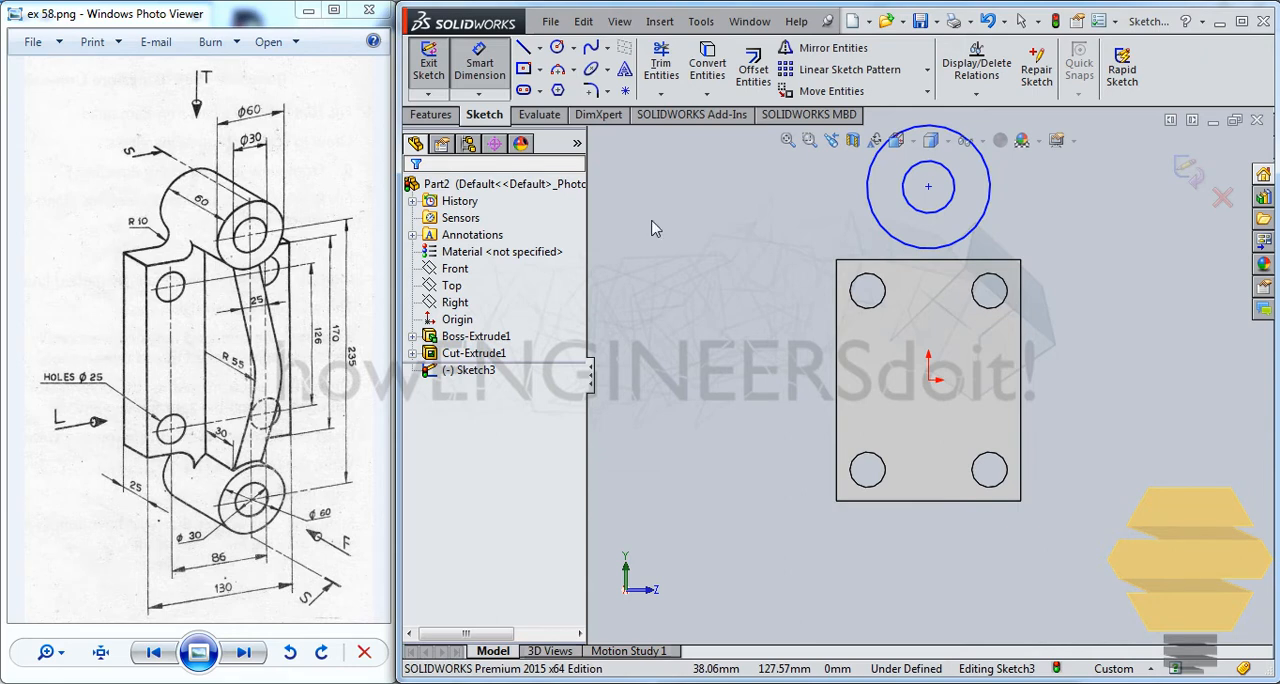
pyautogui.click(981, 214)
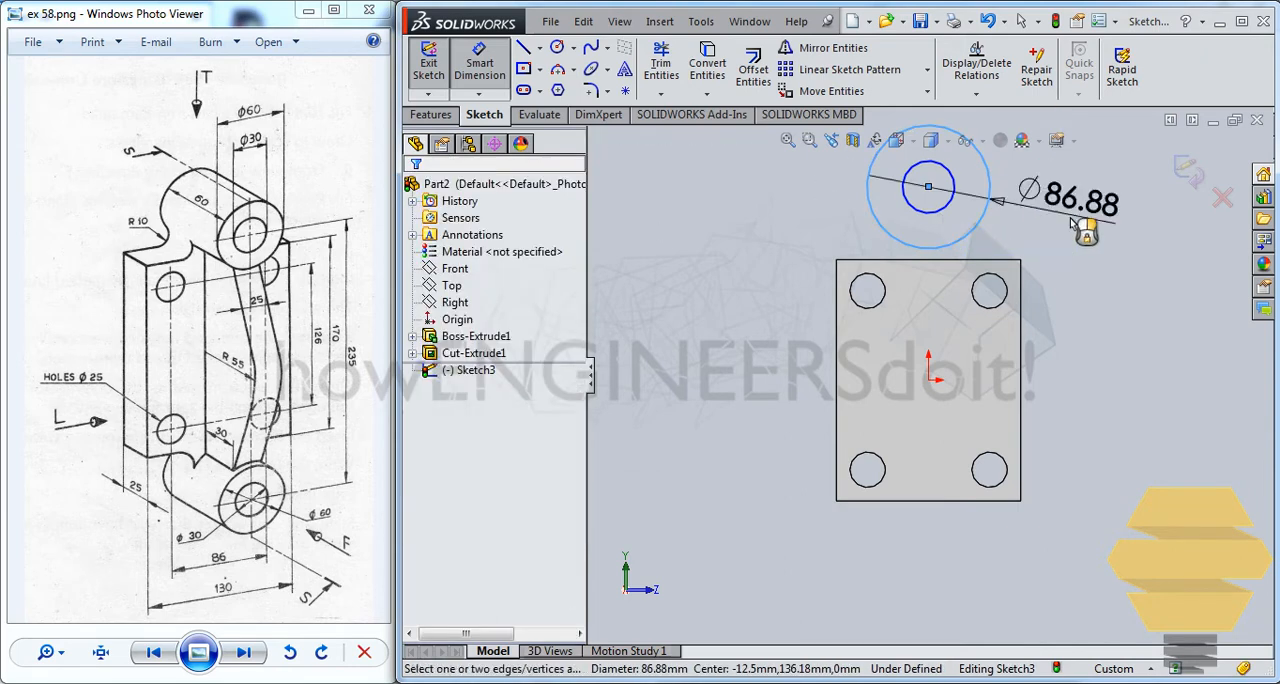
pyautogui.click(1070, 226)
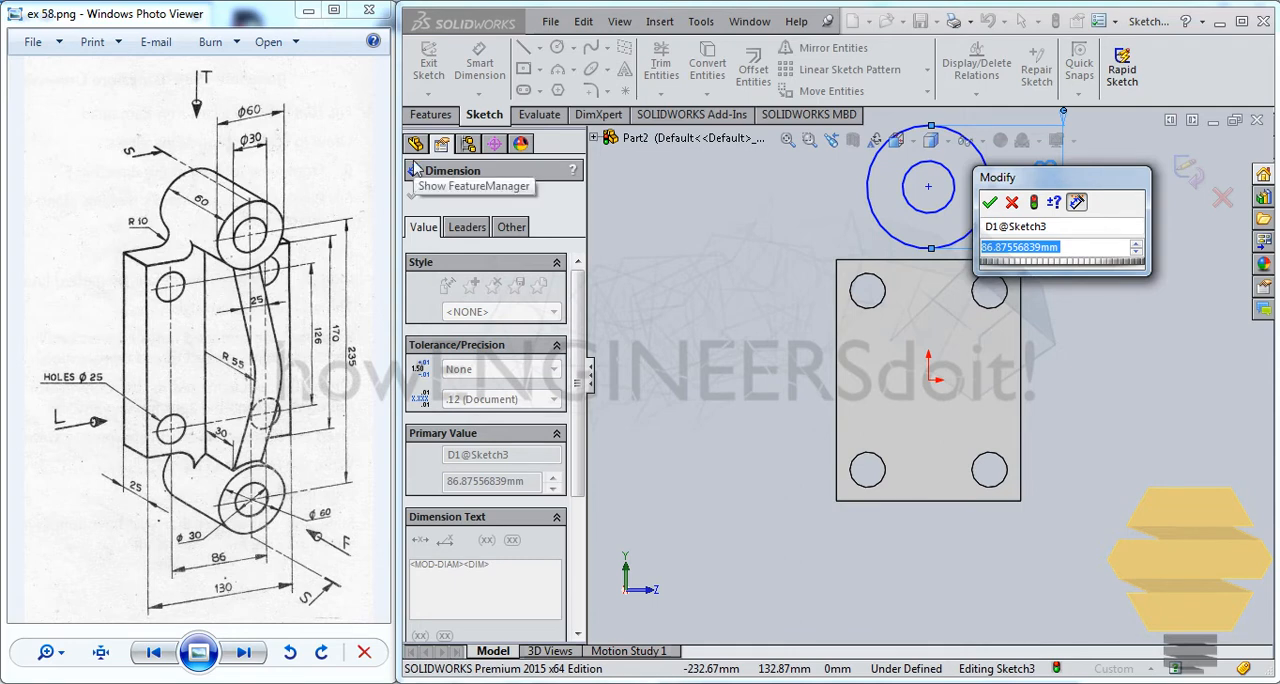
pyautogui.write('60')
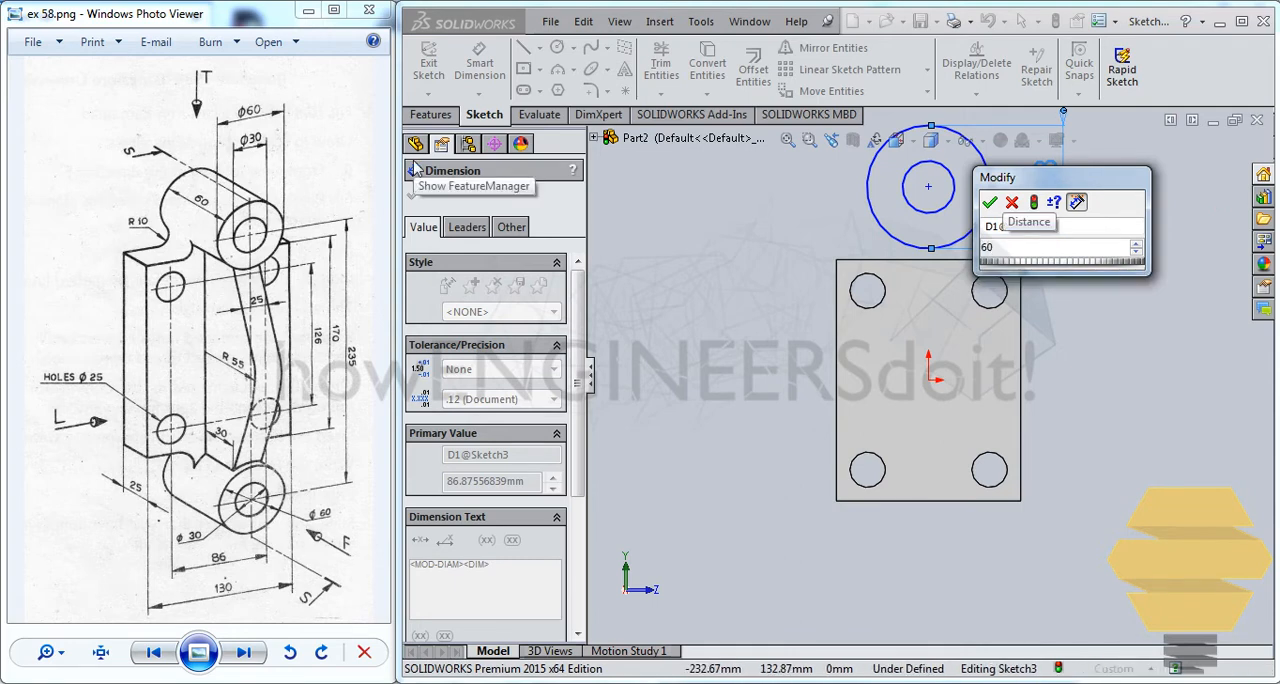
pyautogui.press('Return')
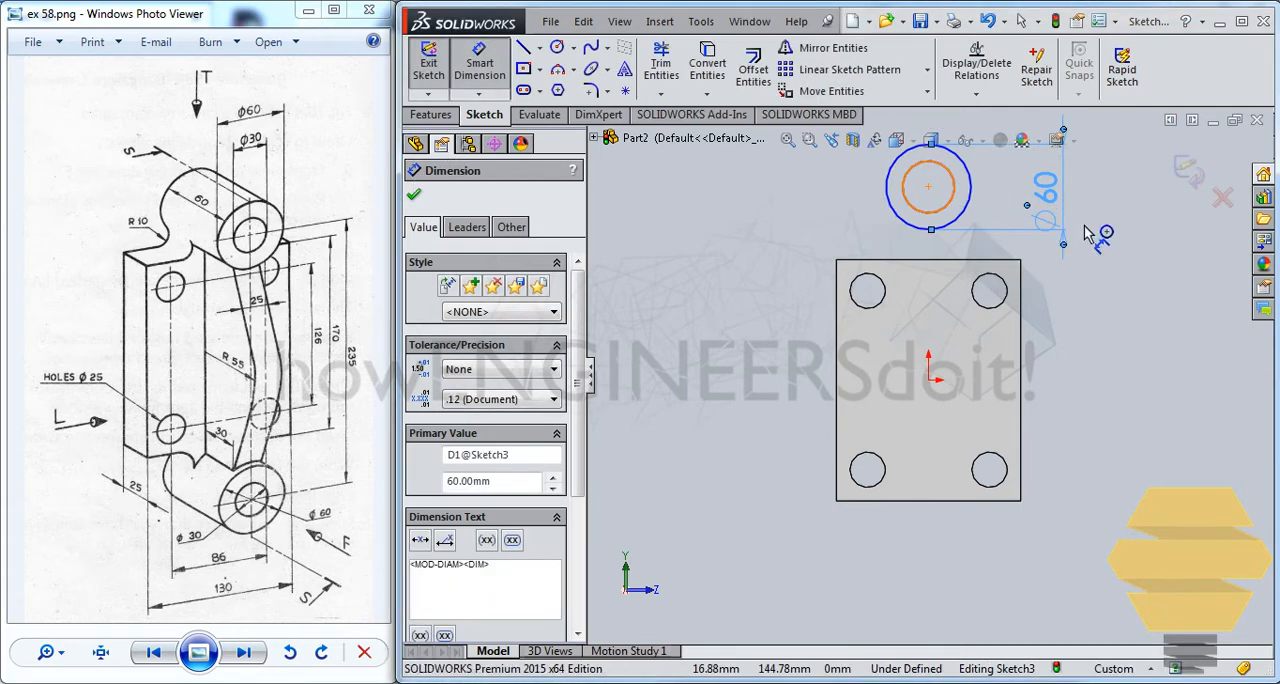
pyautogui.click(953, 185)
pyautogui.click(1116, 210)
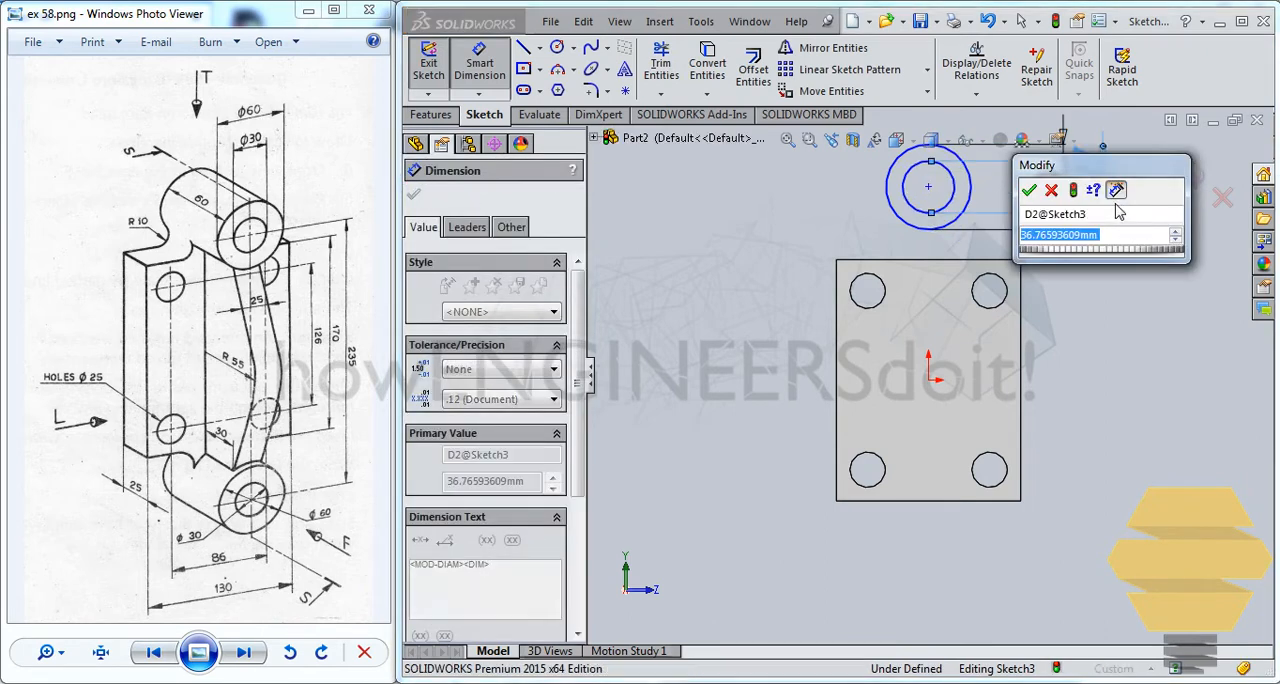
pyautogui.press('Return')
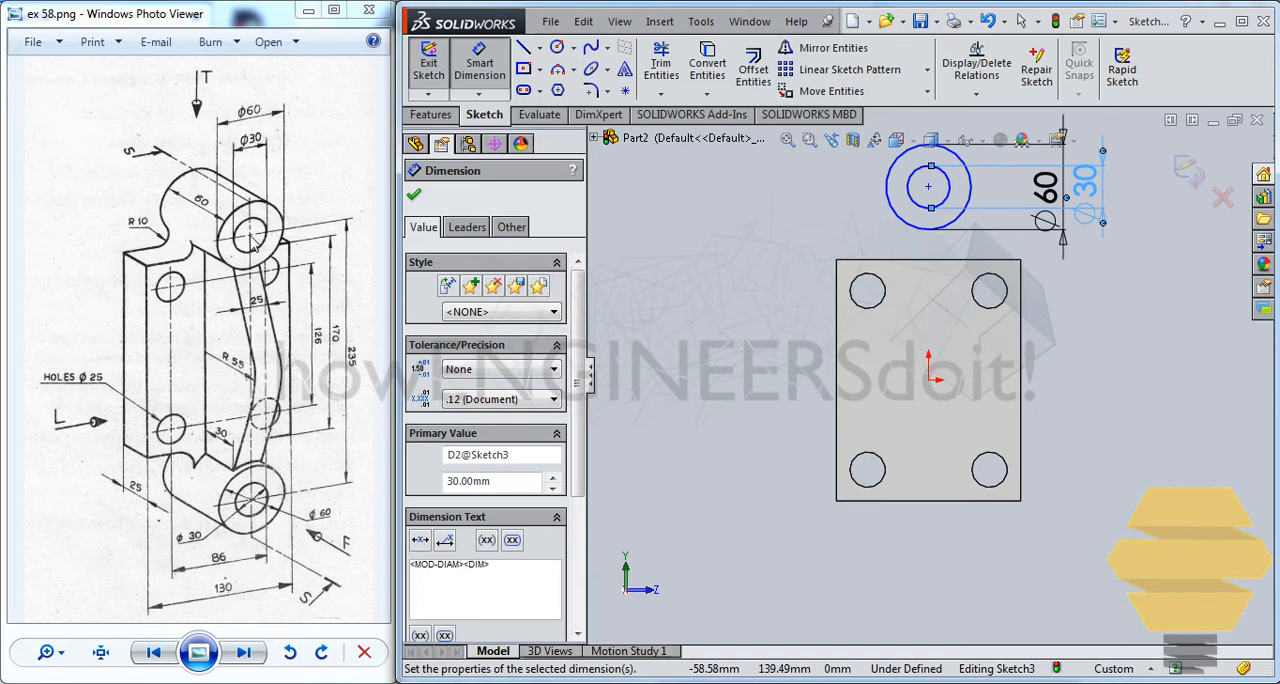
# Set the vertical distance between the circles' centre and the origin to 235/2 mm
pyautogui.click(929, 188)
pyautogui.click(929, 381)
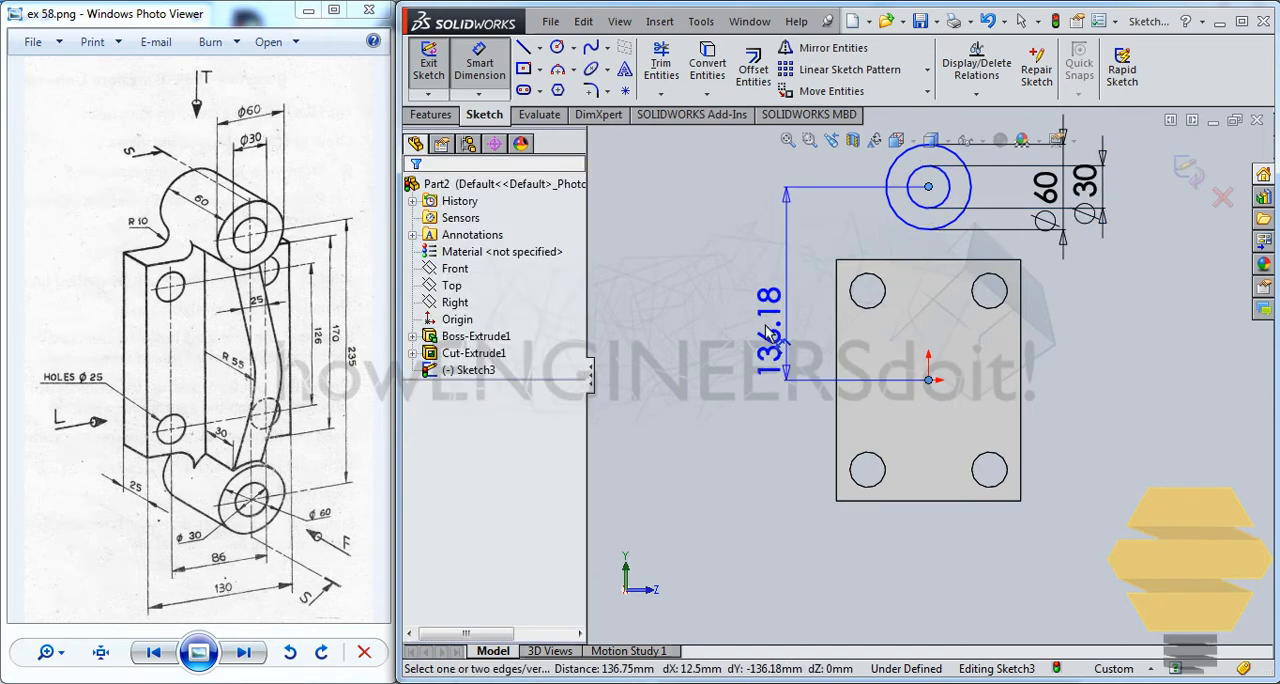
pyautogui.click(755, 320)
pyautogui.write('235/2')
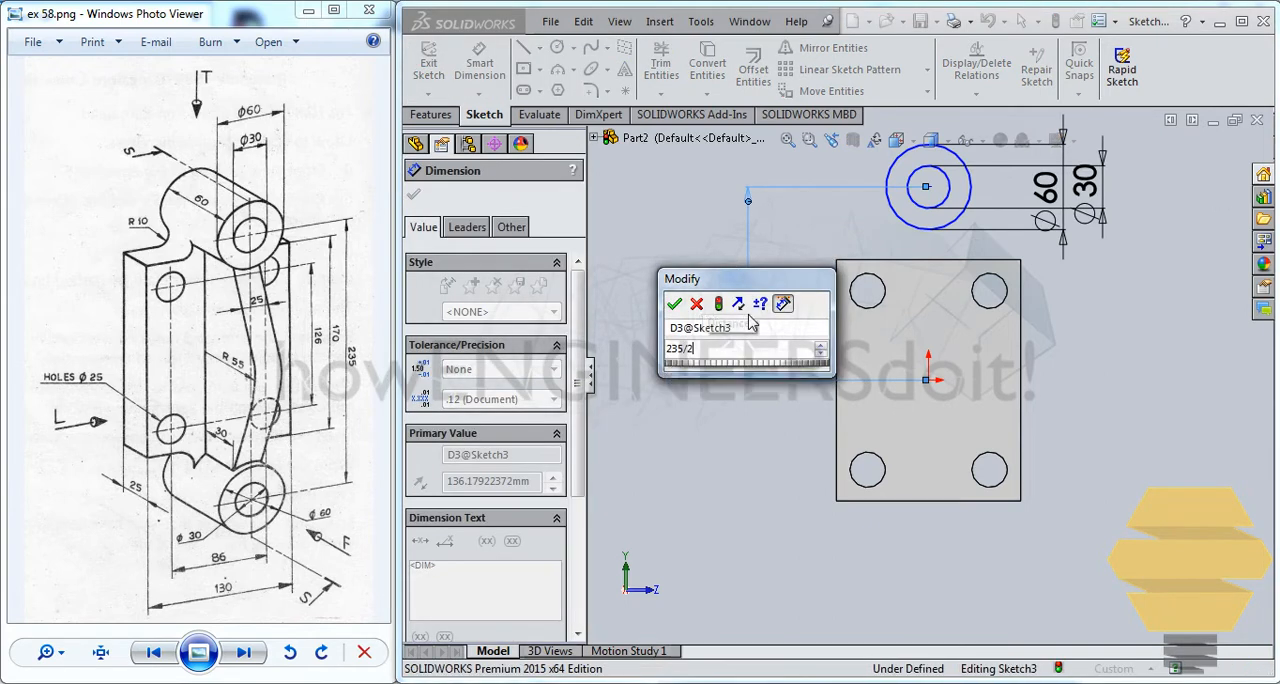
pyautogui.press('Return')
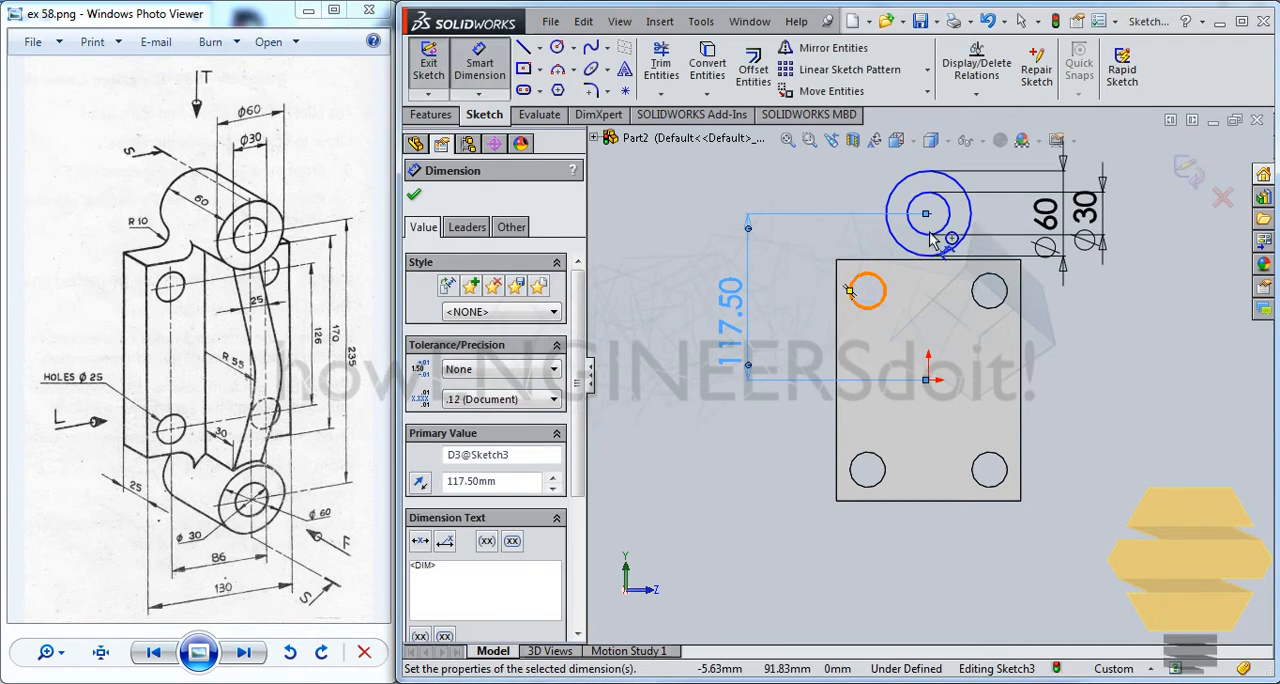
pyautogui.press('Escape')
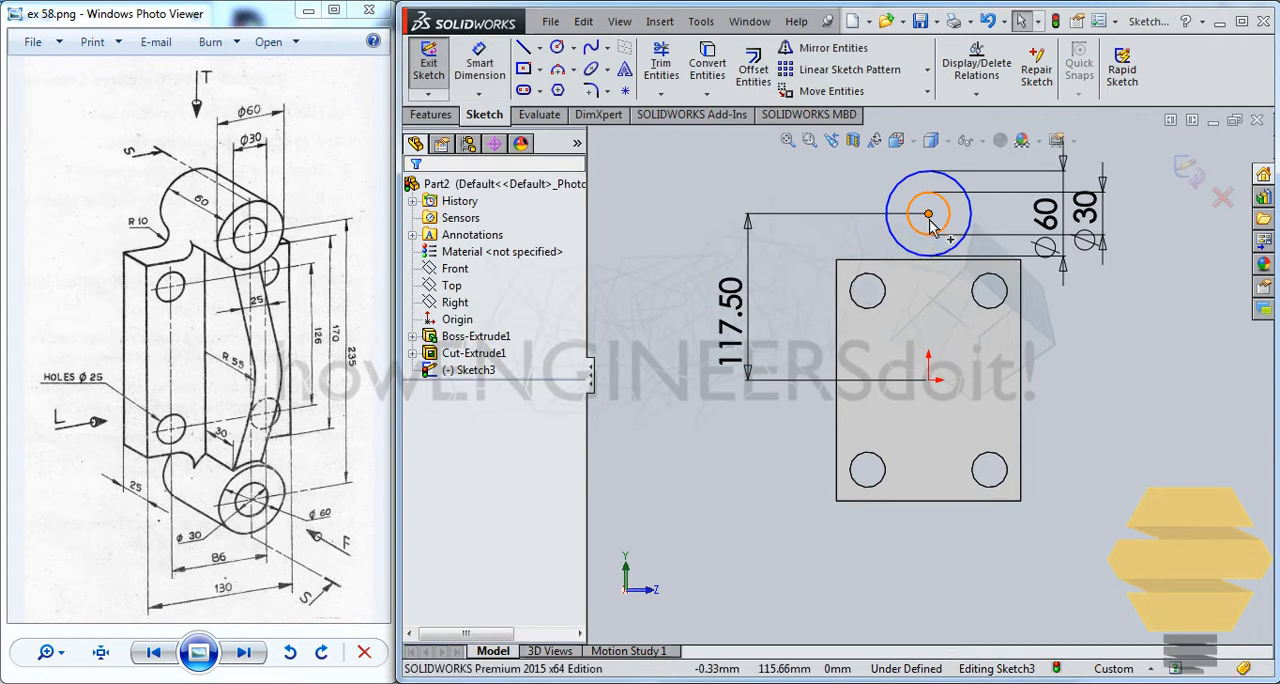
# Add a vertical relation between the circles' centre point and the origin
pyautogui.click(929, 214)
pyautogui.keyDown('ctrl'); pyautogui.click(929, 380); pyautogui.keyUp('ctrl')
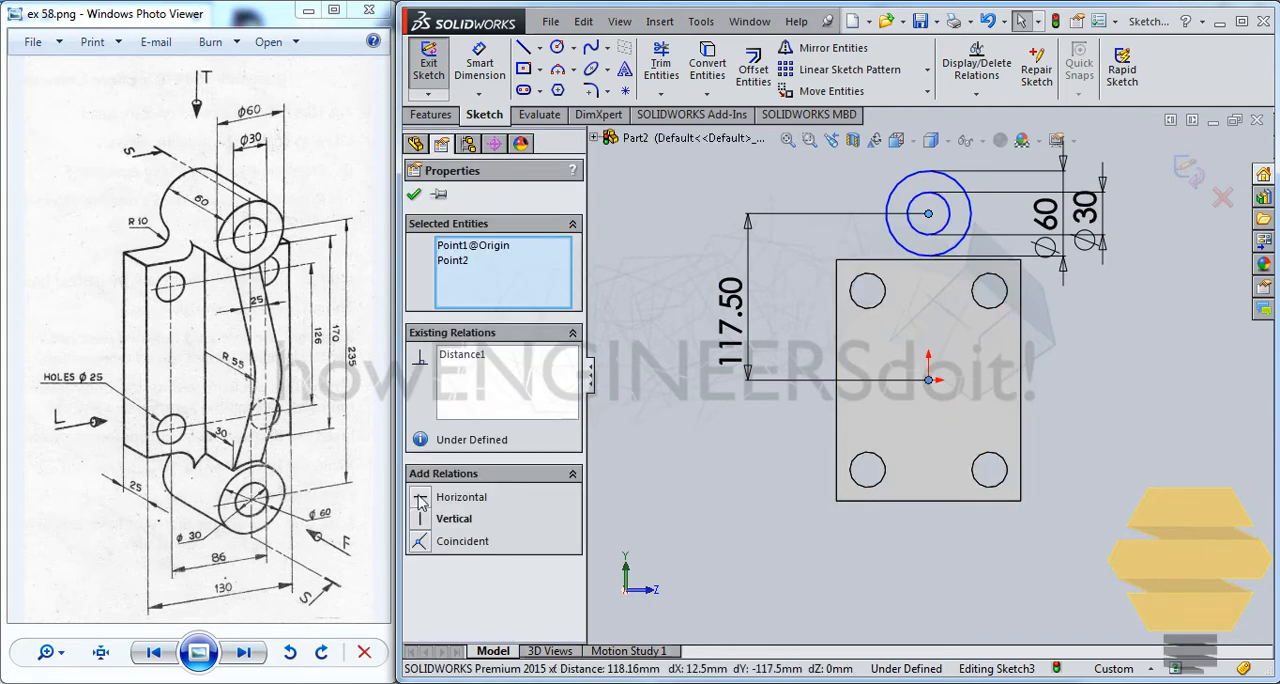
pyautogui.click(423, 519)
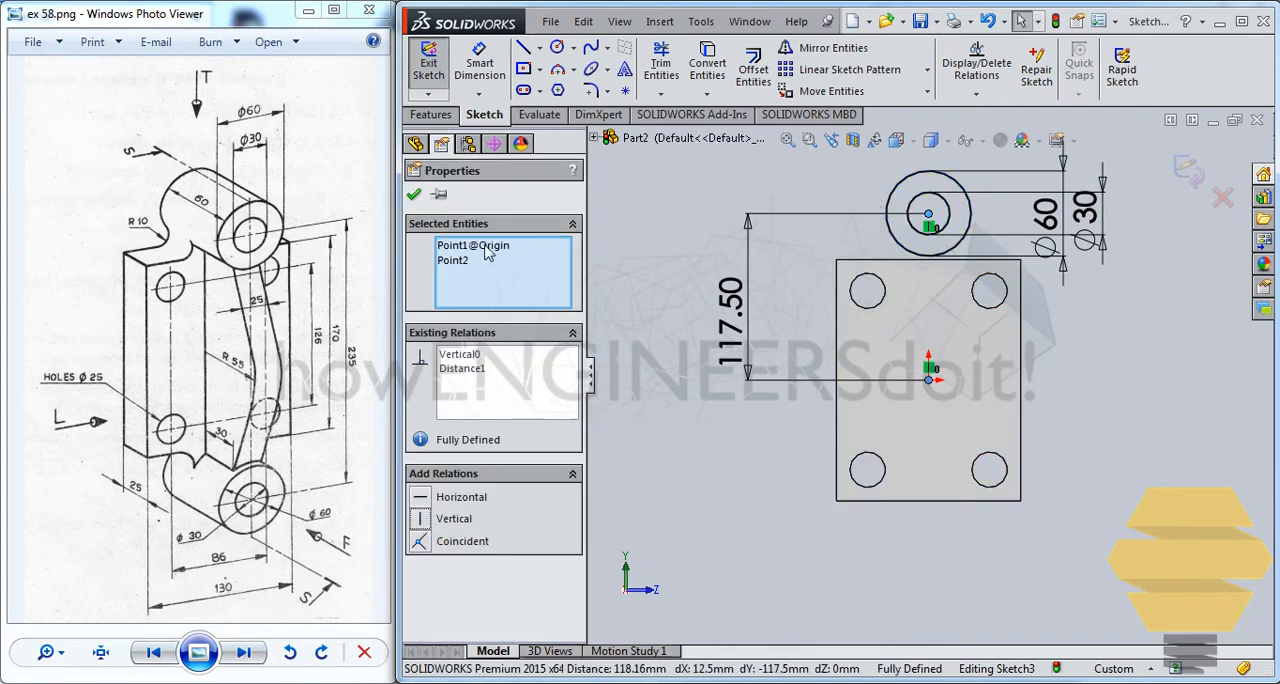
pyautogui.click(414, 195)
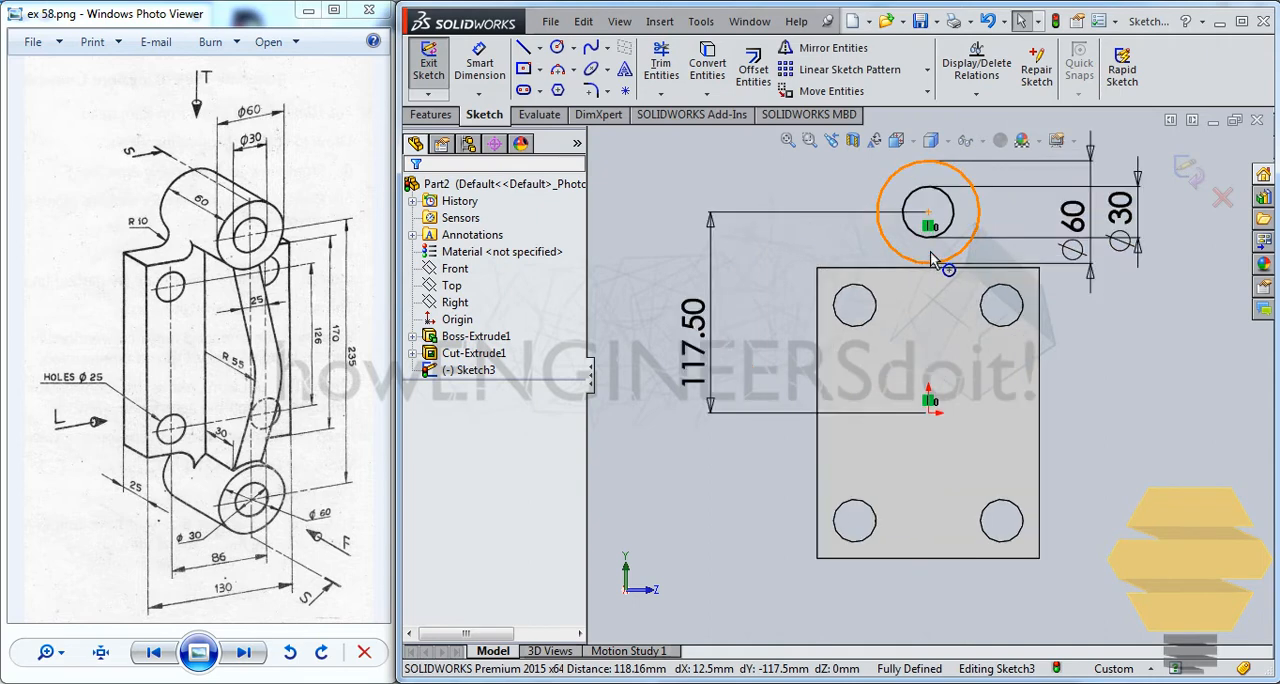
# Sketch a small three-point arc to the left of the 60 mm circle, just above the plate's upper edge
pyautogui.scroll(-3, 930, 258)
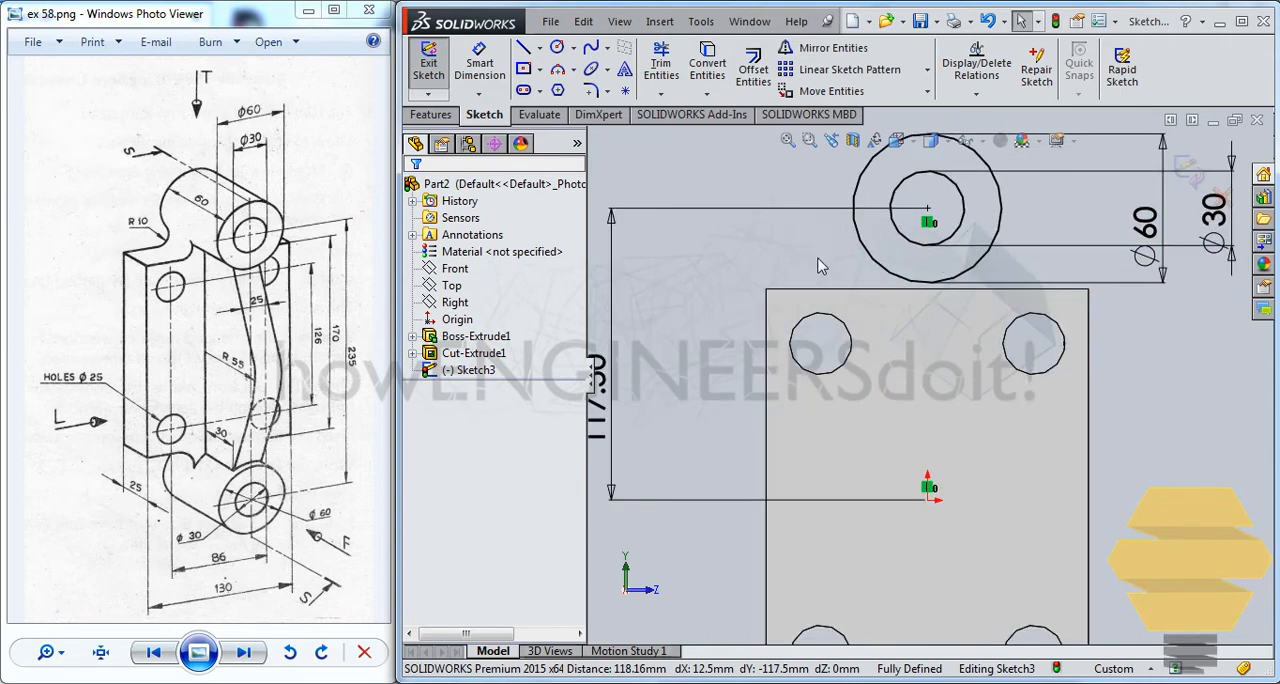
pyautogui.click(559, 72)
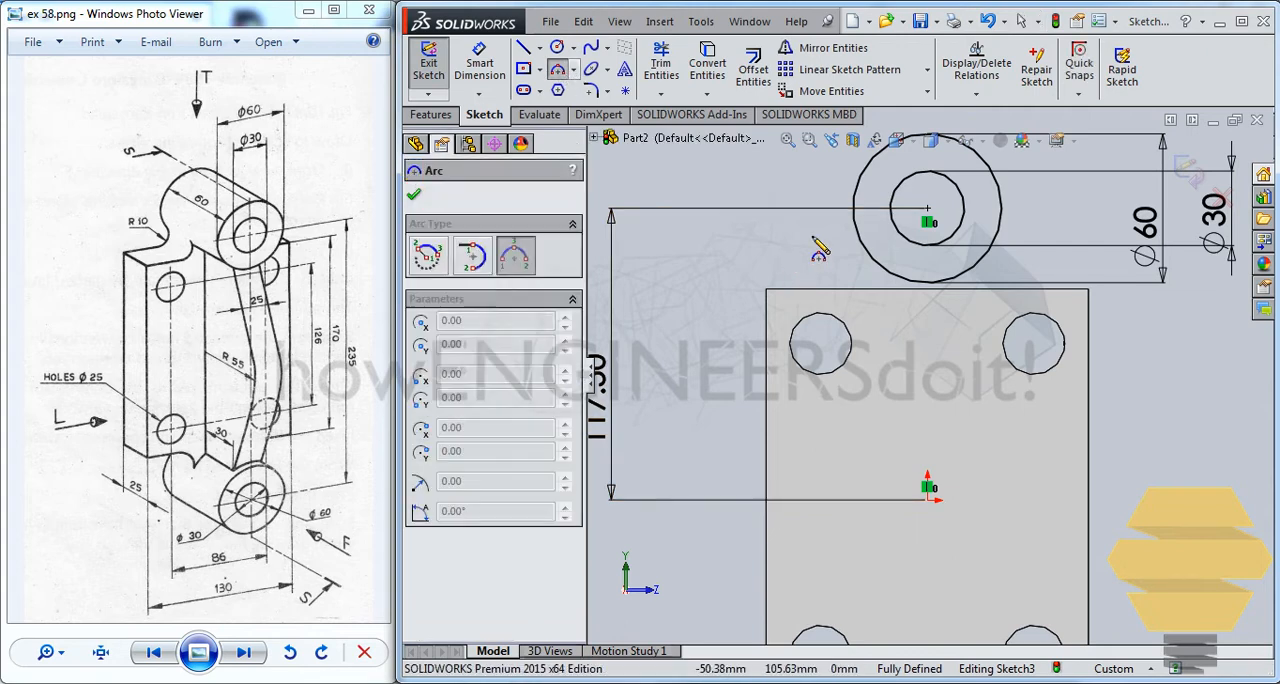
pyautogui.click(830, 243)
pyautogui.click(822, 281)
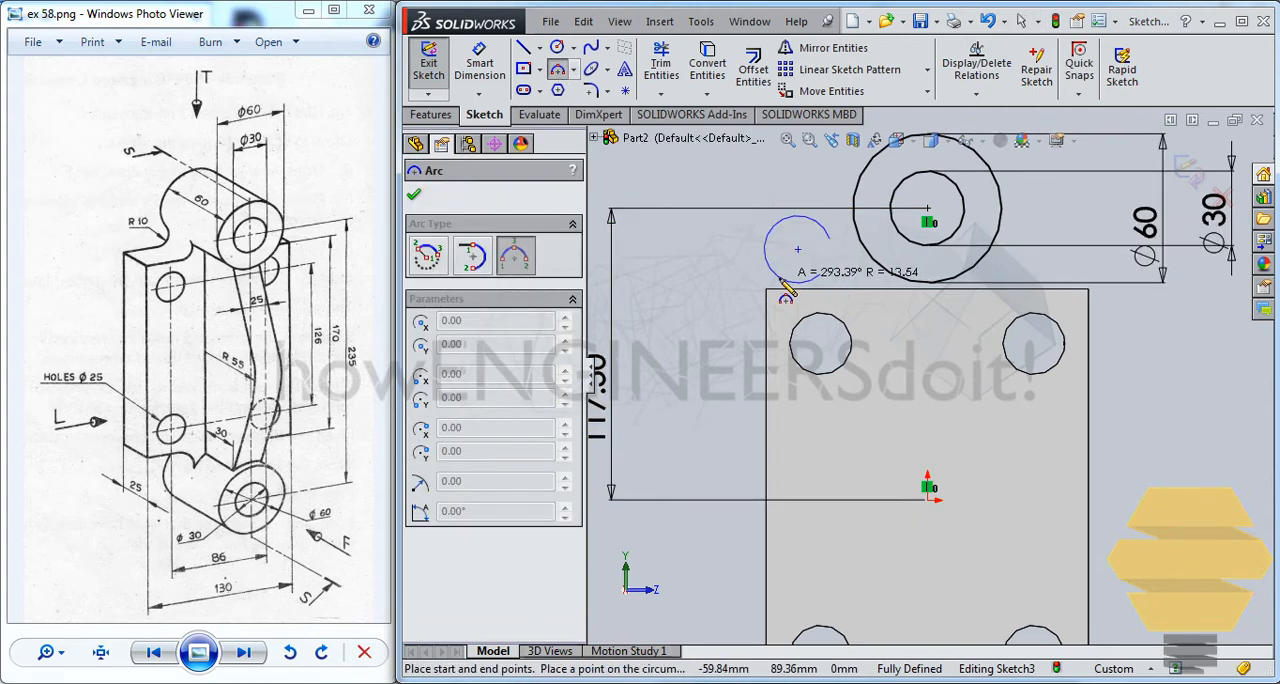
pyautogui.click(858, 272)
pyautogui.press('Escape')
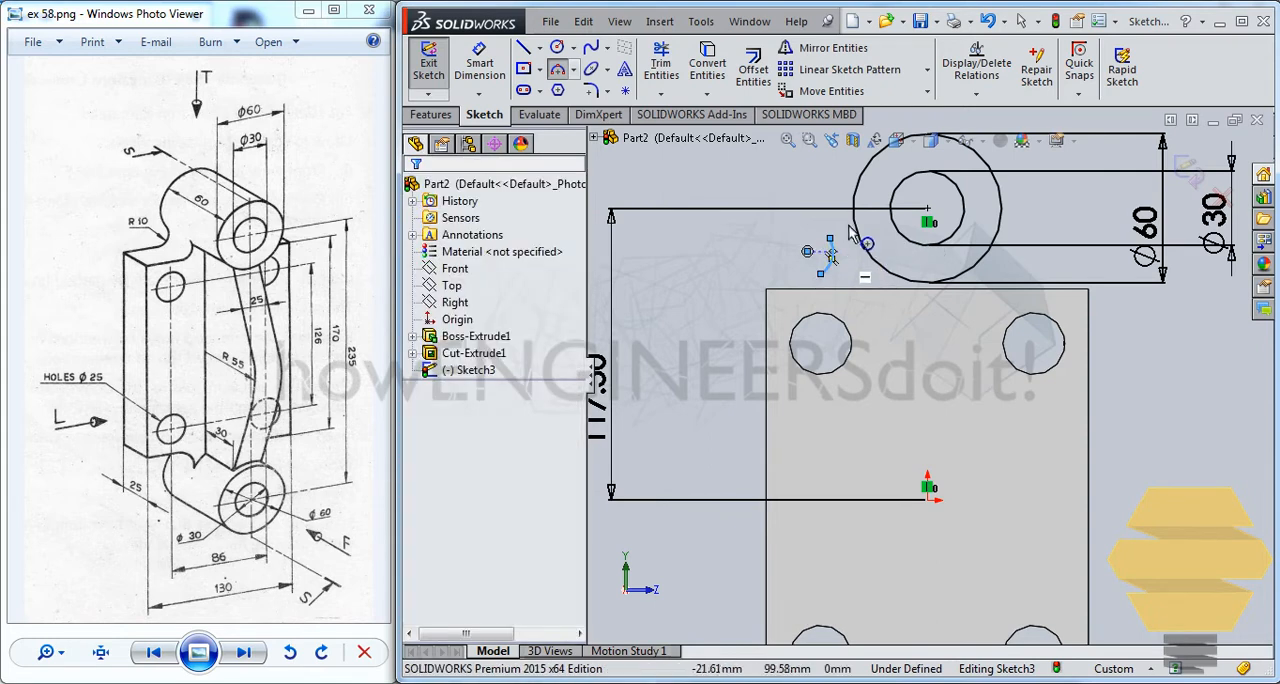
# Attach the arc's upper endpoint to the 60 mm circle and its lower endpoint to the plate's upper edge
pyautogui.scroll(-5, 850, 270)
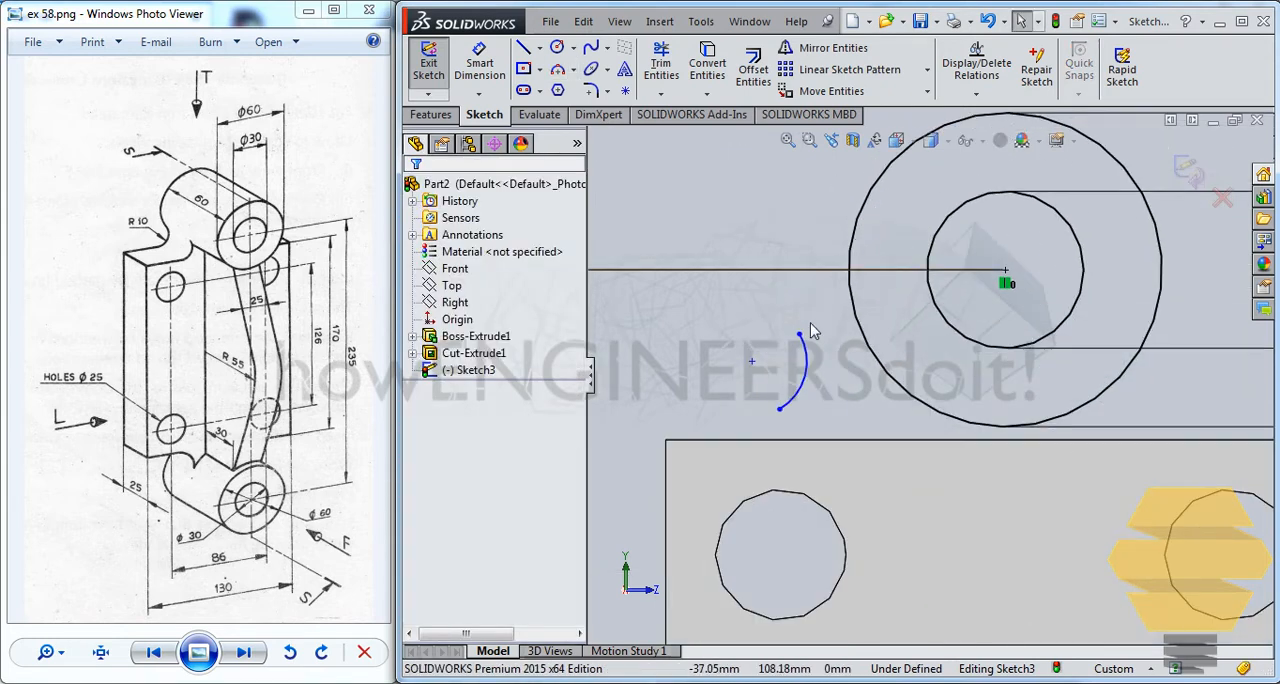
pyautogui.moveTo(800, 337); pyautogui.dragTo(876, 360)
pyautogui.moveTo(781, 408); pyautogui.dragTo(797, 441)
pyautogui.click(826, 410)
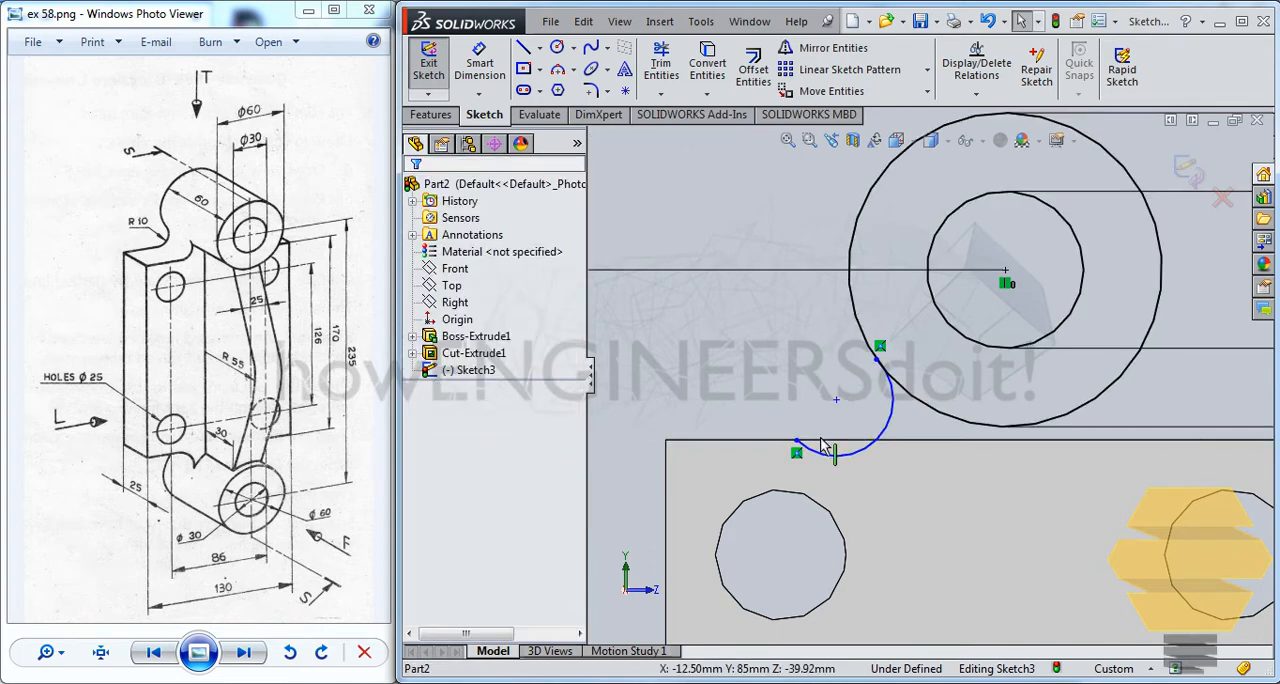
# Make the arc tangent to the plate's upper edge and to the 60 mm circle
pyautogui.click(823, 441)
pyautogui.keyDown('ctrl'); pyautogui.click(837, 456); pyautogui.keyUp('ctrl')
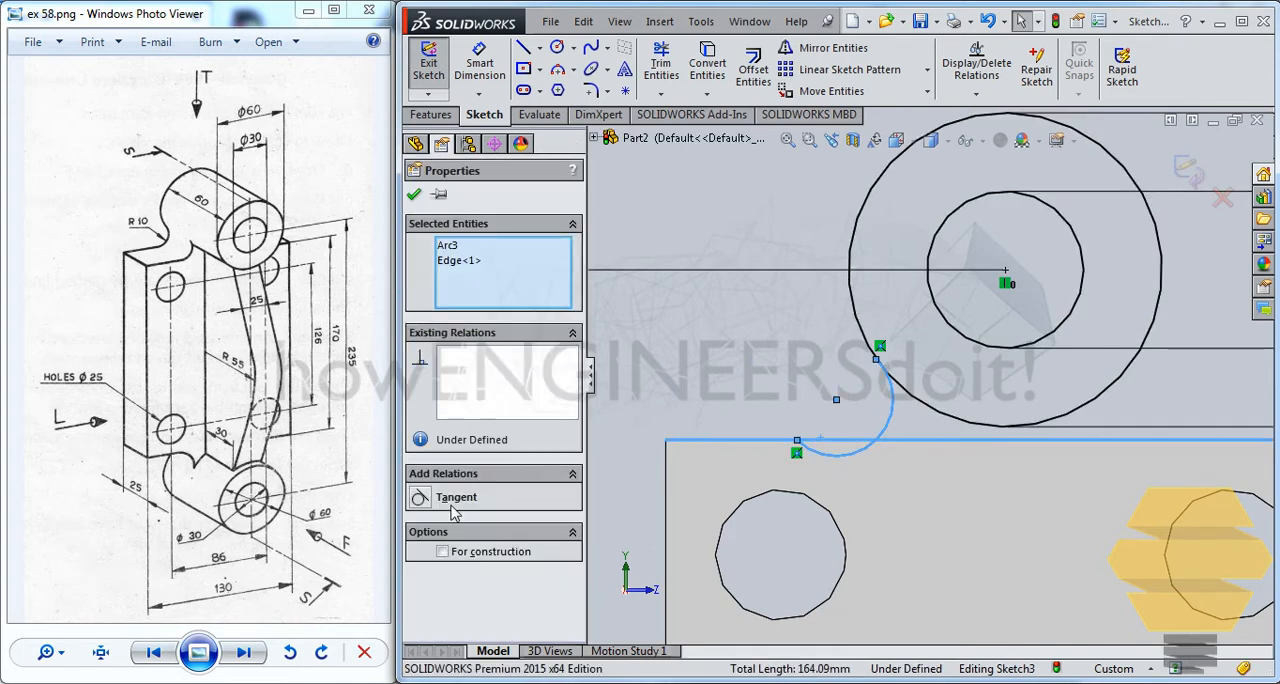
pyautogui.click(441, 500)
pyautogui.click(414, 194)
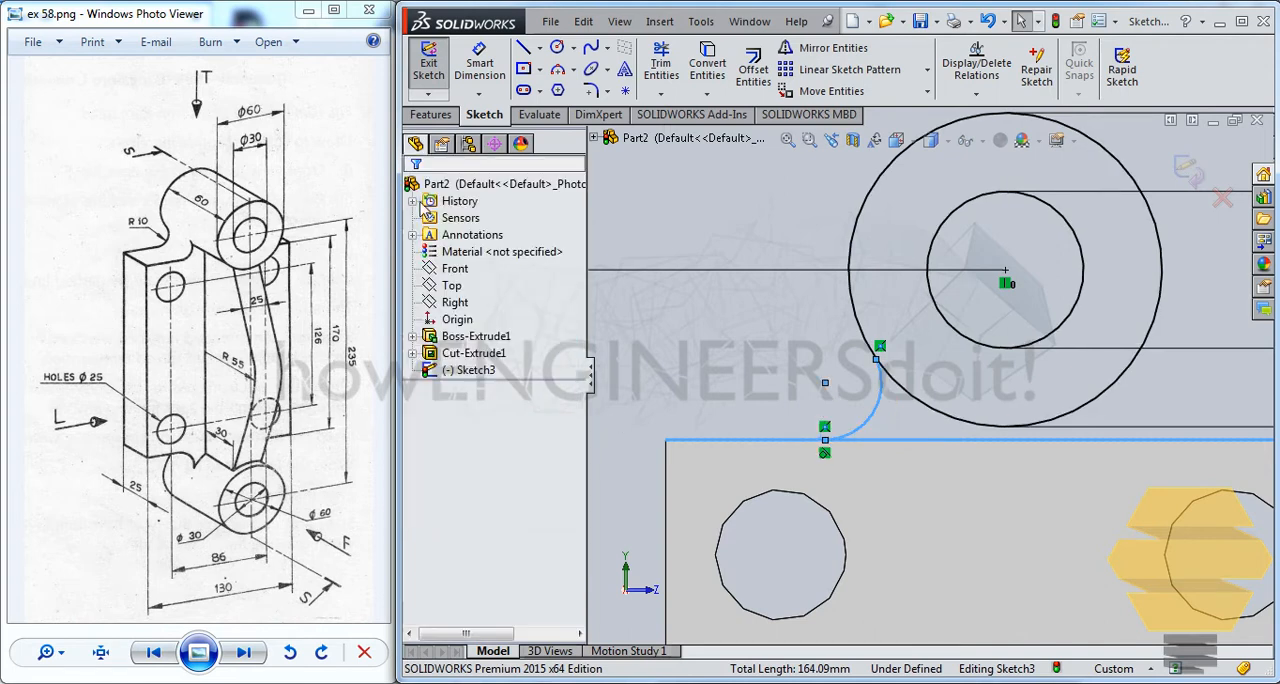
pyautogui.click(869, 344)
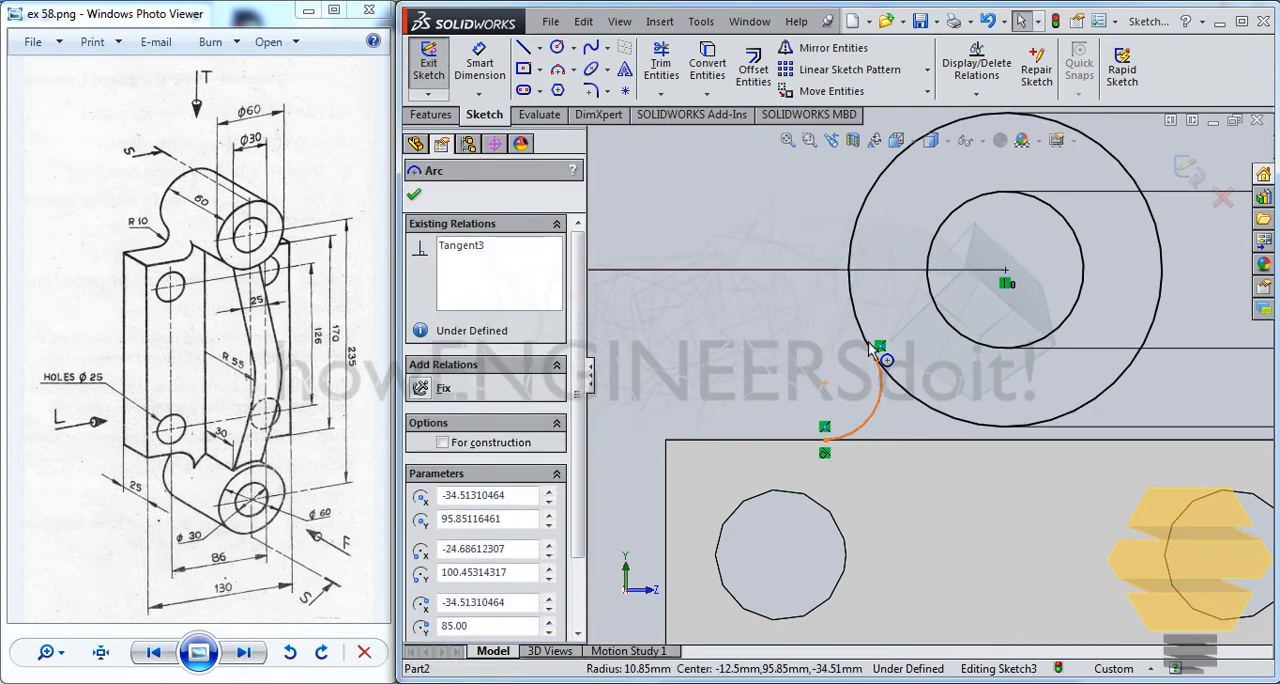
pyautogui.keyDown('ctrl'); pyautogui.click(868, 341); pyautogui.keyUp('ctrl')
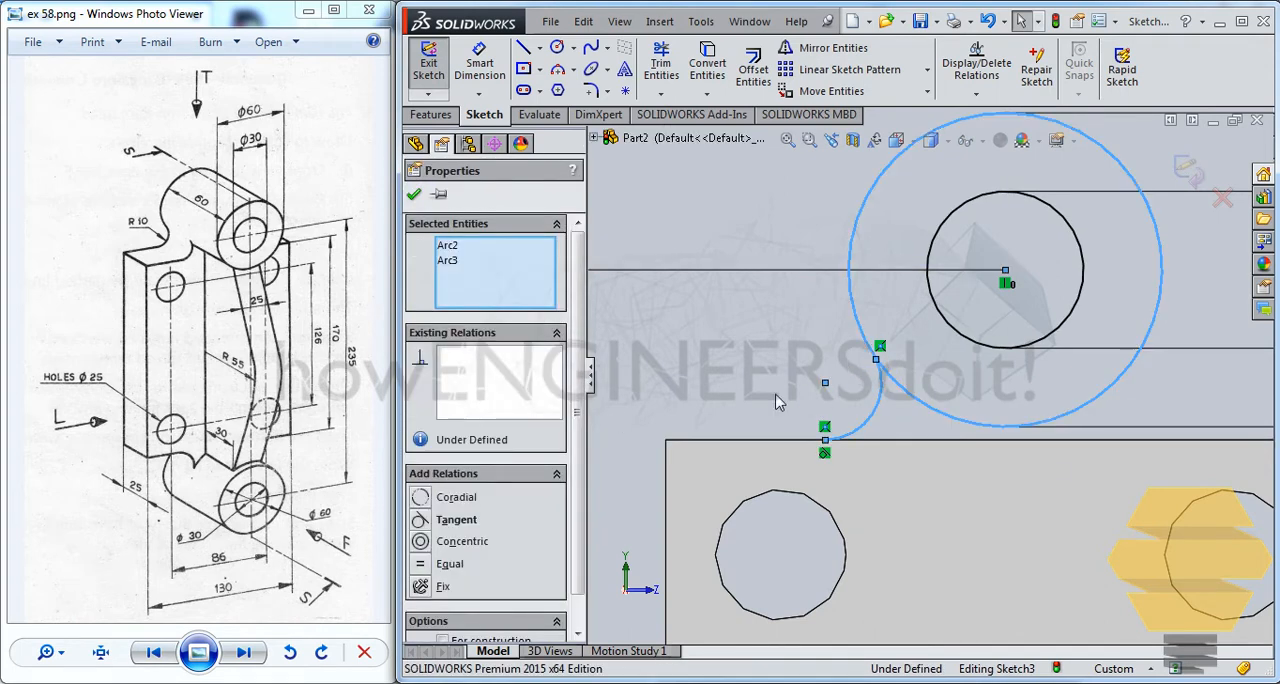
pyautogui.click(457, 522)
pyautogui.click(414, 195)
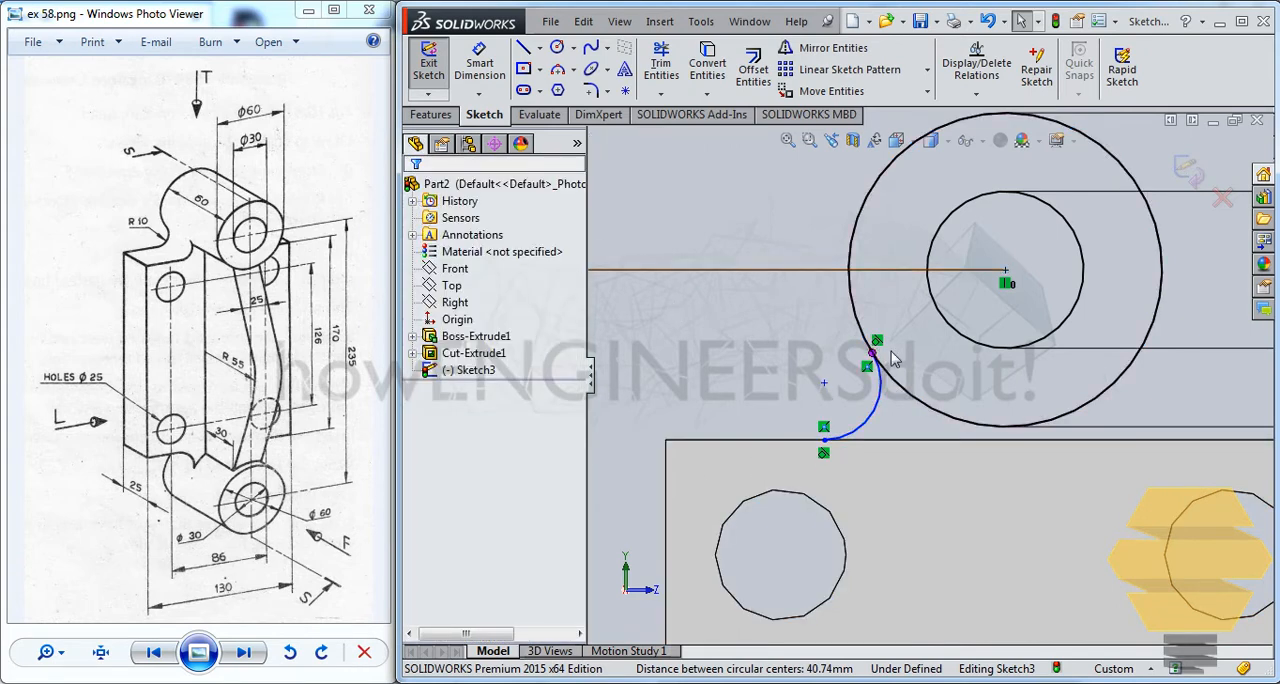
# Dimension the connecting arc with a radius of 10 mm
pyautogui.scroll(2, 900, 342)
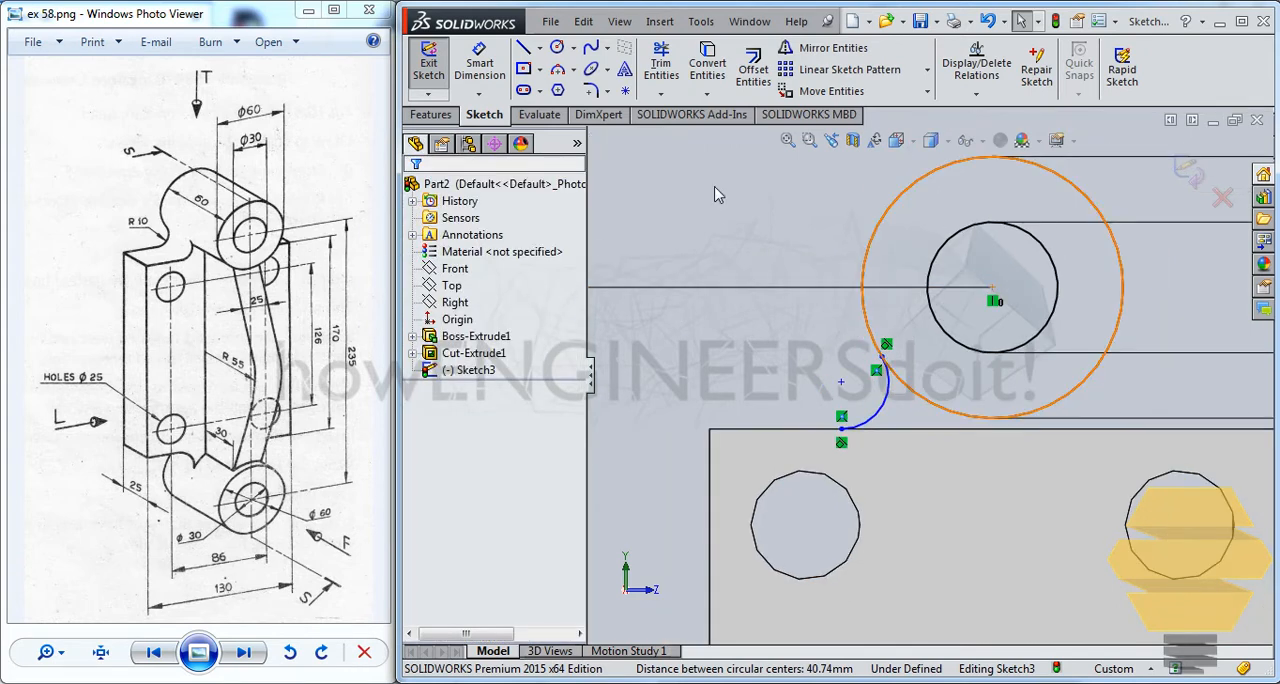
pyautogui.click(480, 65)
pyautogui.click(887, 412)
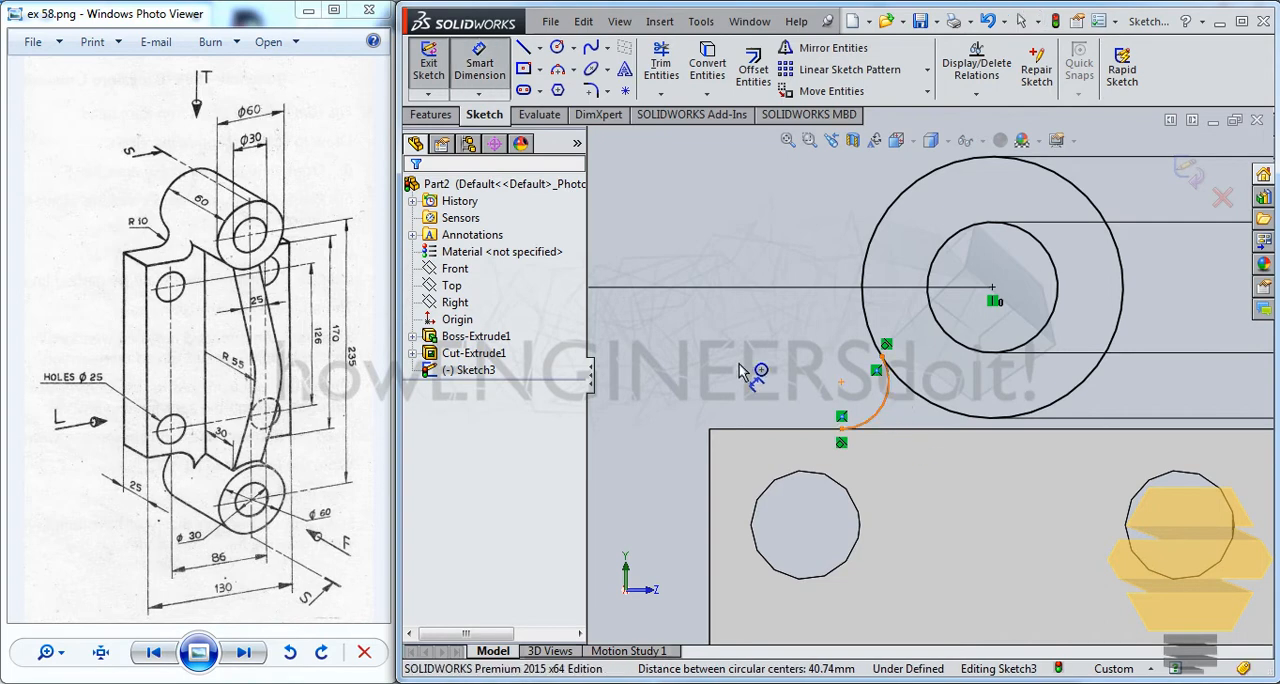
pyautogui.click(729, 345)
pyautogui.write('10')
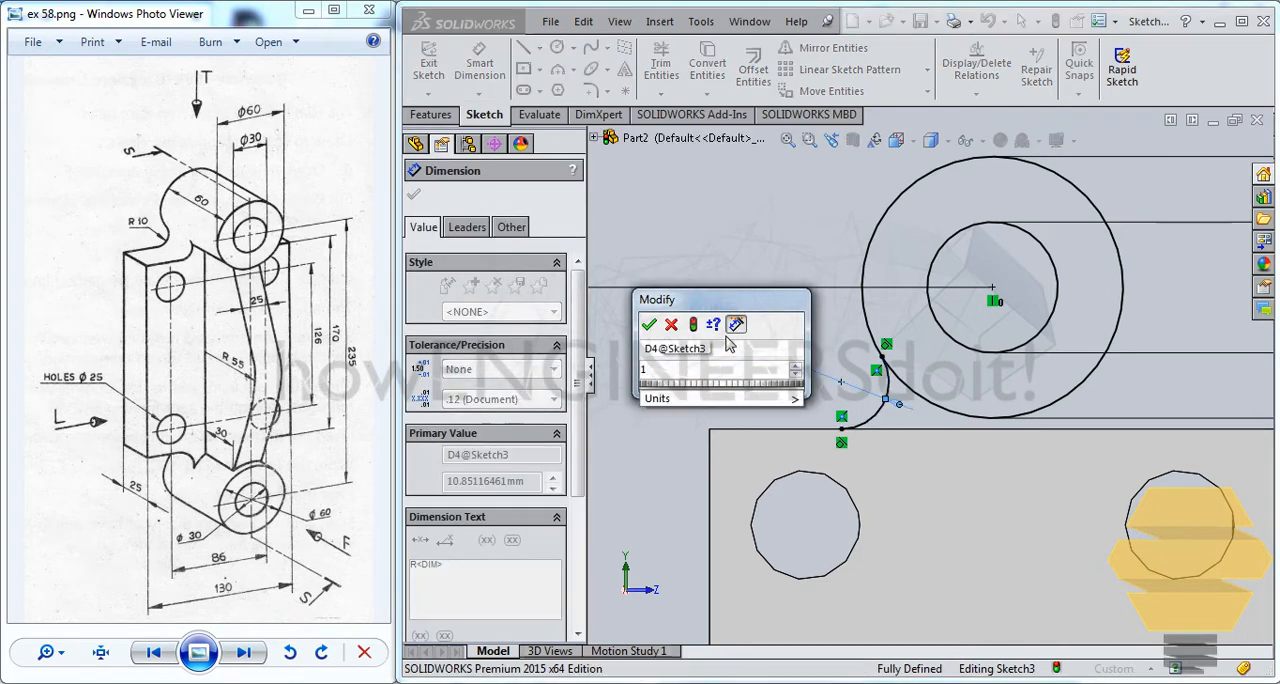
pyautogui.press('Return')
pyautogui.press('Escape')
pyautogui.press('Escape')
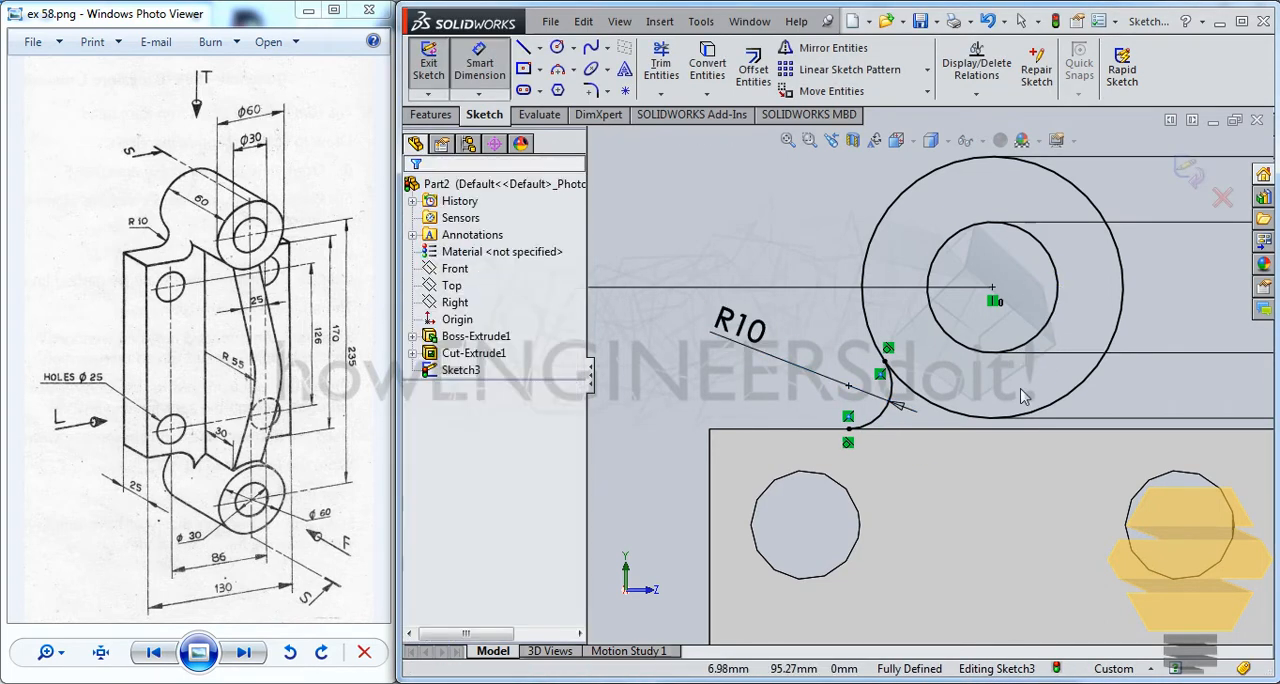
# Sketch a vertical centerline from the centre of the 60 mm circle down into the plate
pyautogui.scroll(4, 927, 376)
pyautogui.click(539, 47)
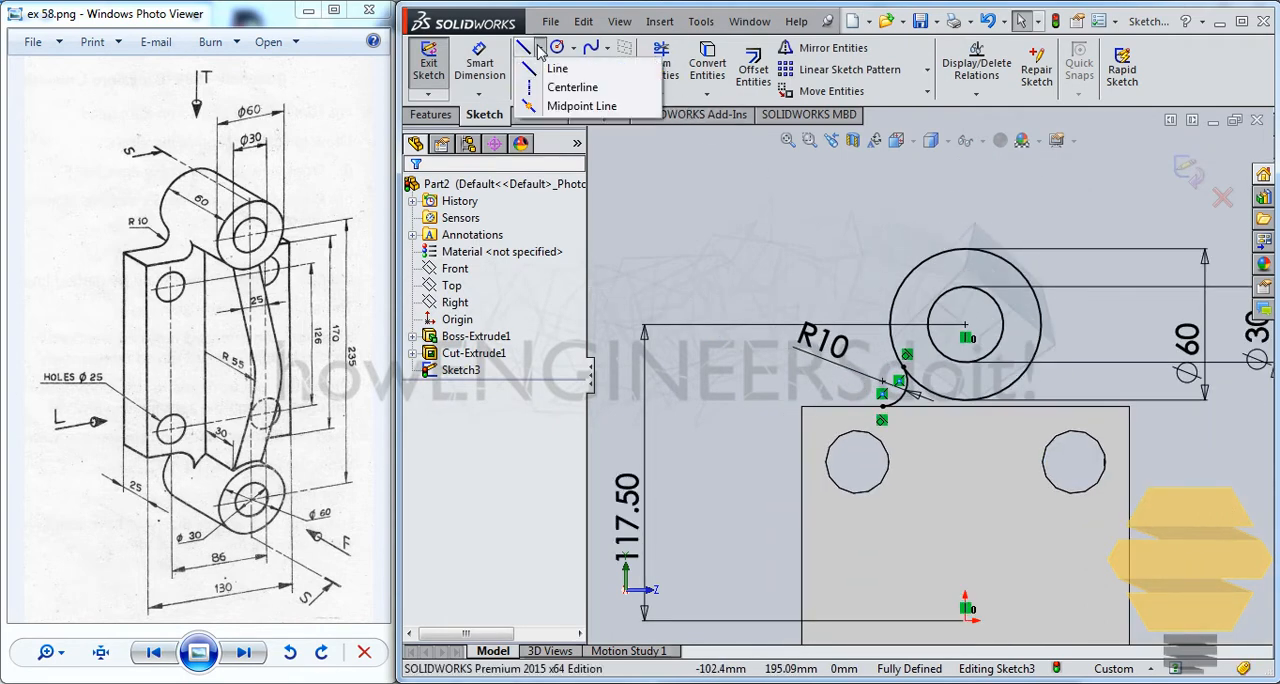
pyautogui.click(571, 89)
pyautogui.click(966, 334)
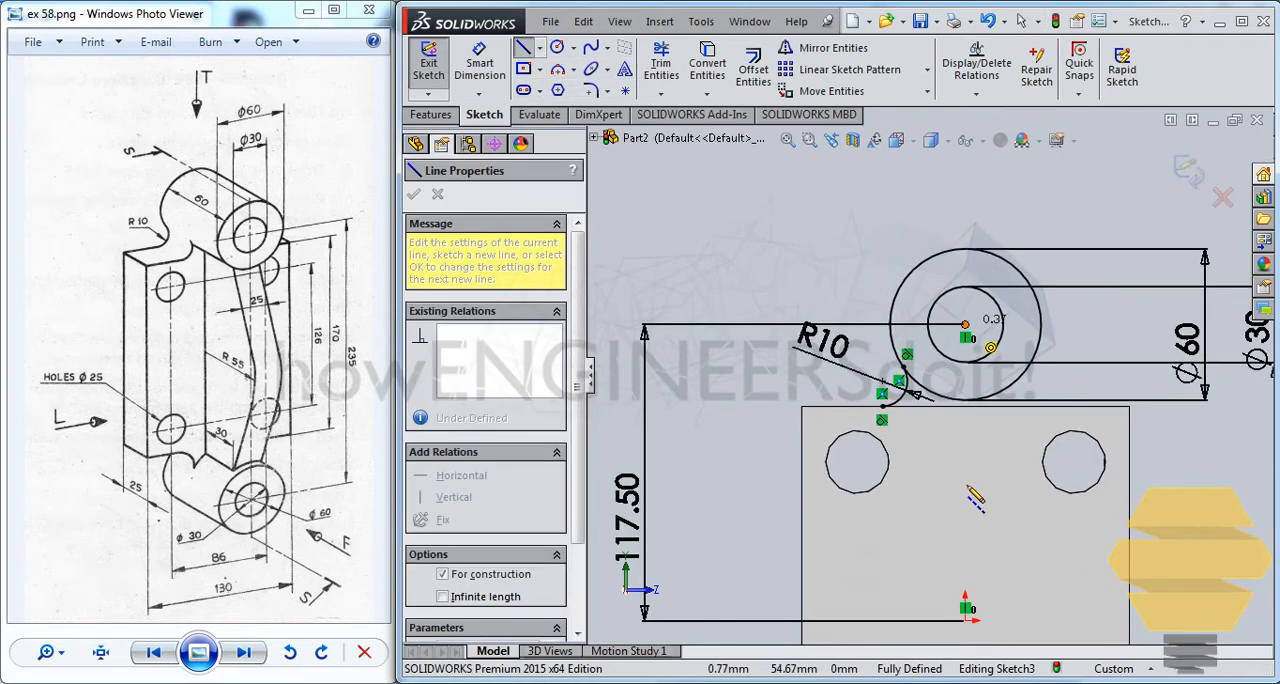
pyautogui.click(965, 500)
pyautogui.press('Escape')
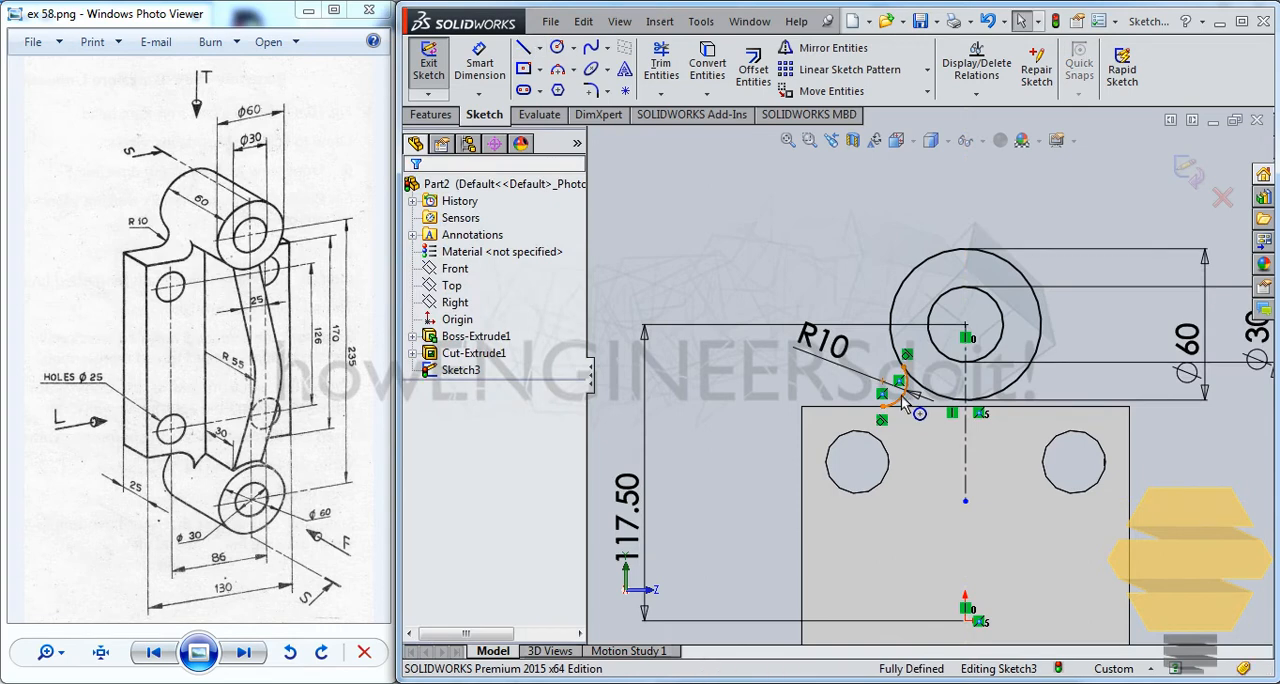
# Mirror the R10 connecting arc about the vertical centerline, keeping the original as a copy
pyautogui.click(906, 398)
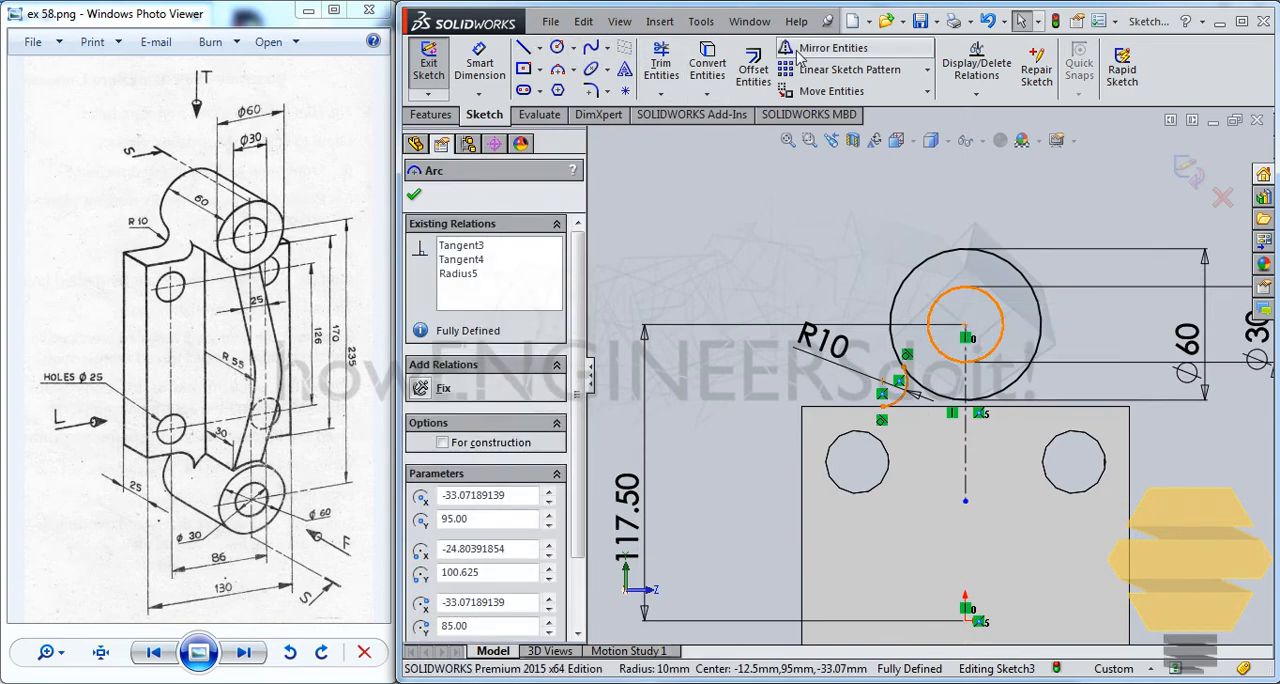
pyautogui.click(831, 48)
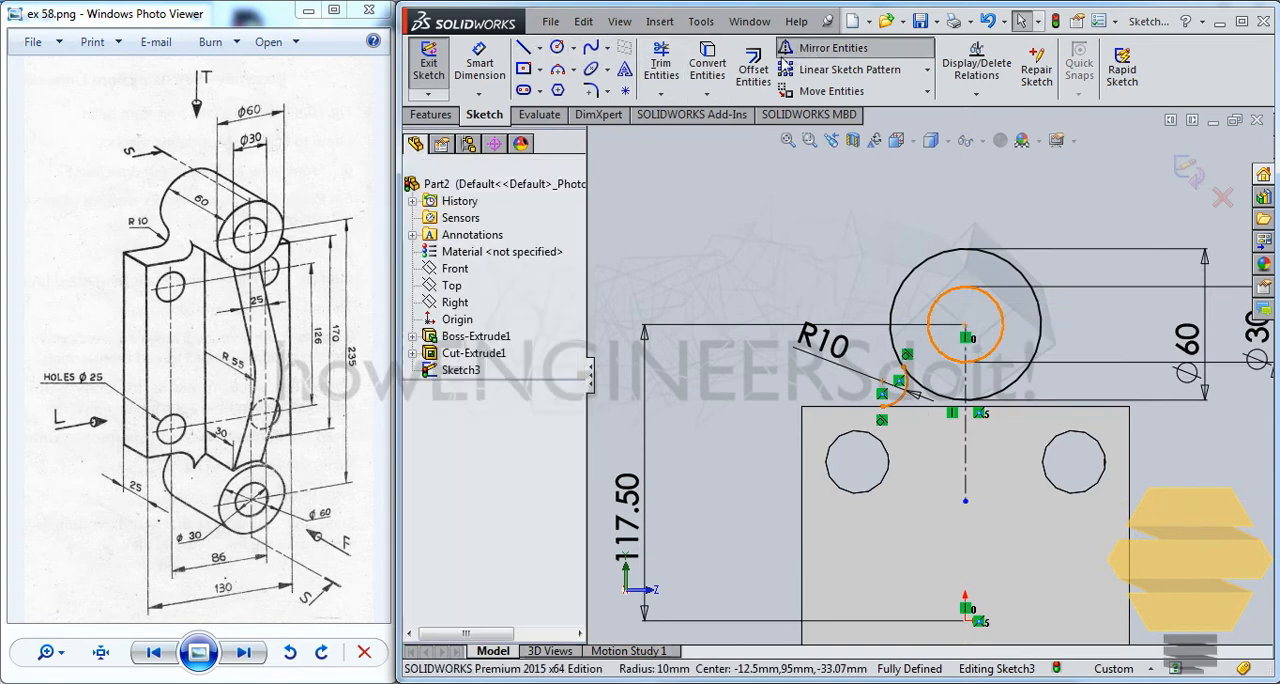
pyautogui.click(967, 461)
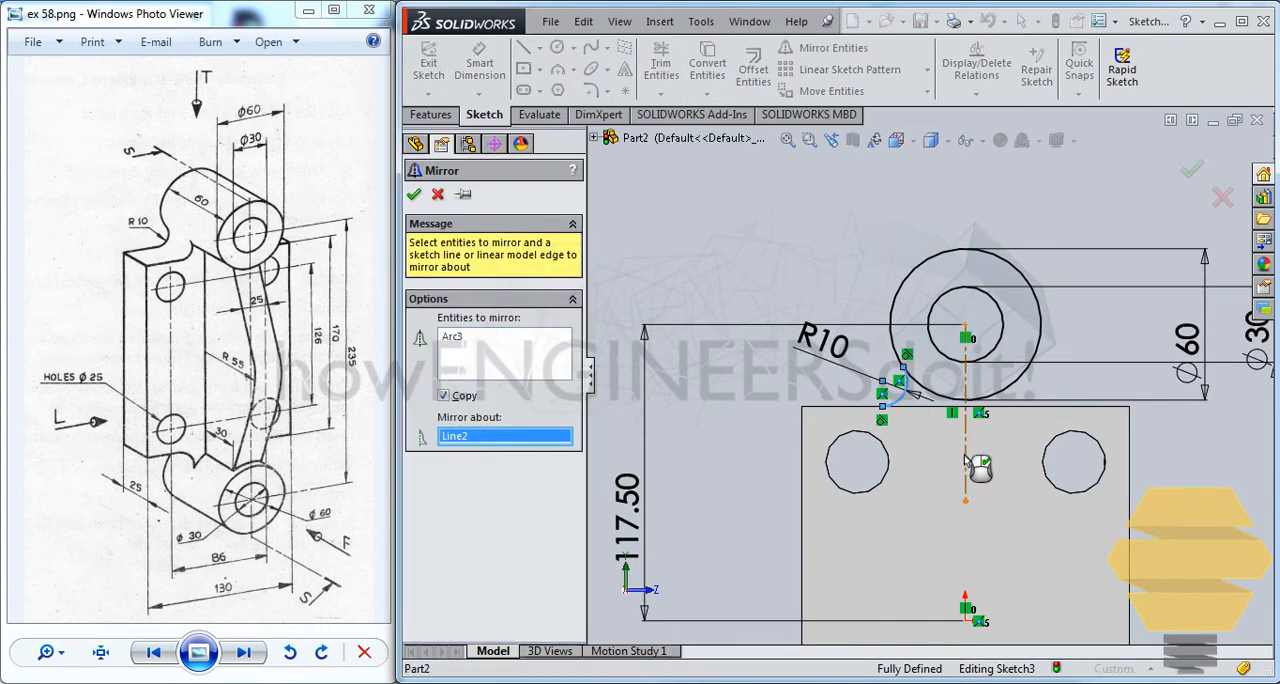
pyautogui.click(414, 195)
# Sketch a horizontal line along the plate's upper edge, extending past the lower endpoints of both R10 arcs
pyautogui.scroll(-5, 946, 382)
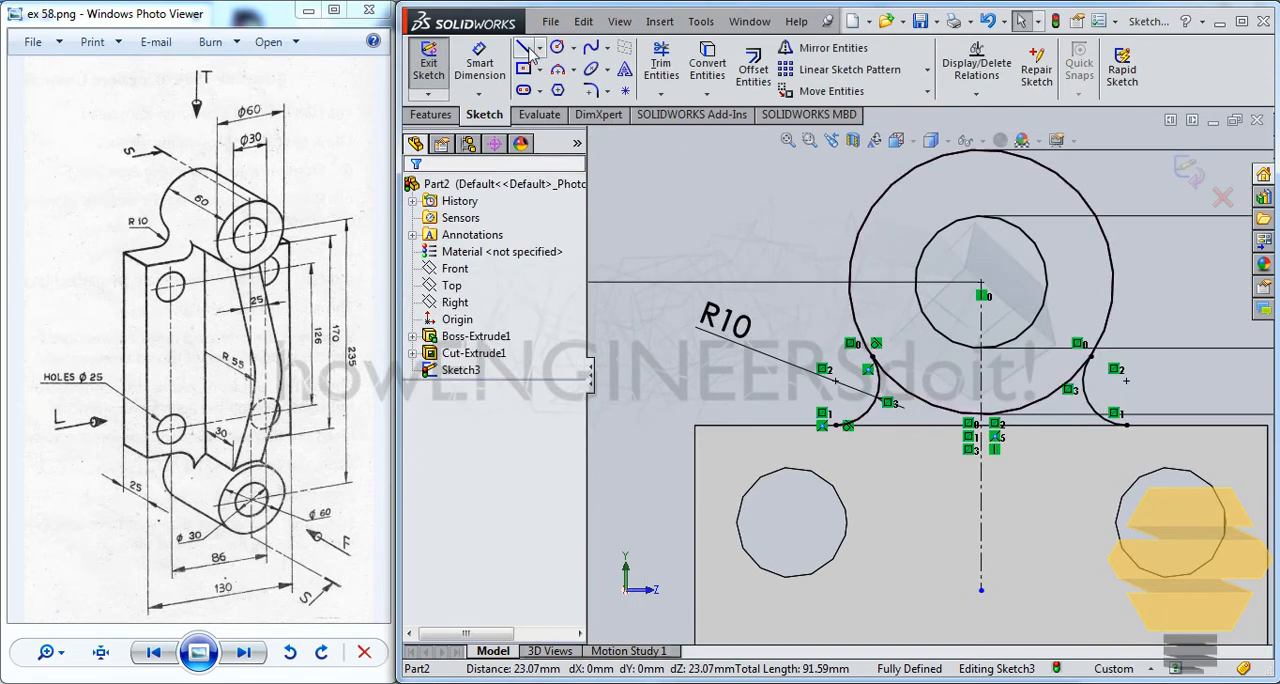
pyautogui.click(770, 427)
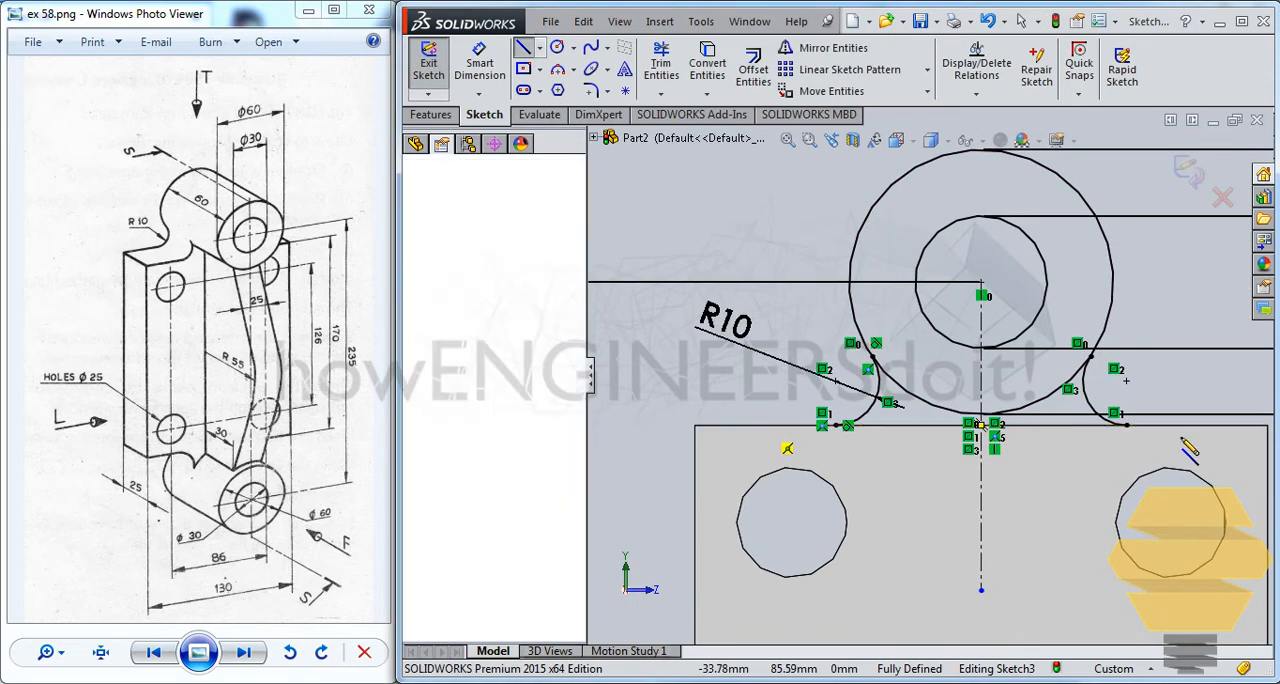
pyautogui.click(1196, 426)
pyautogui.press('Escape')
pyautogui.press('Escape')
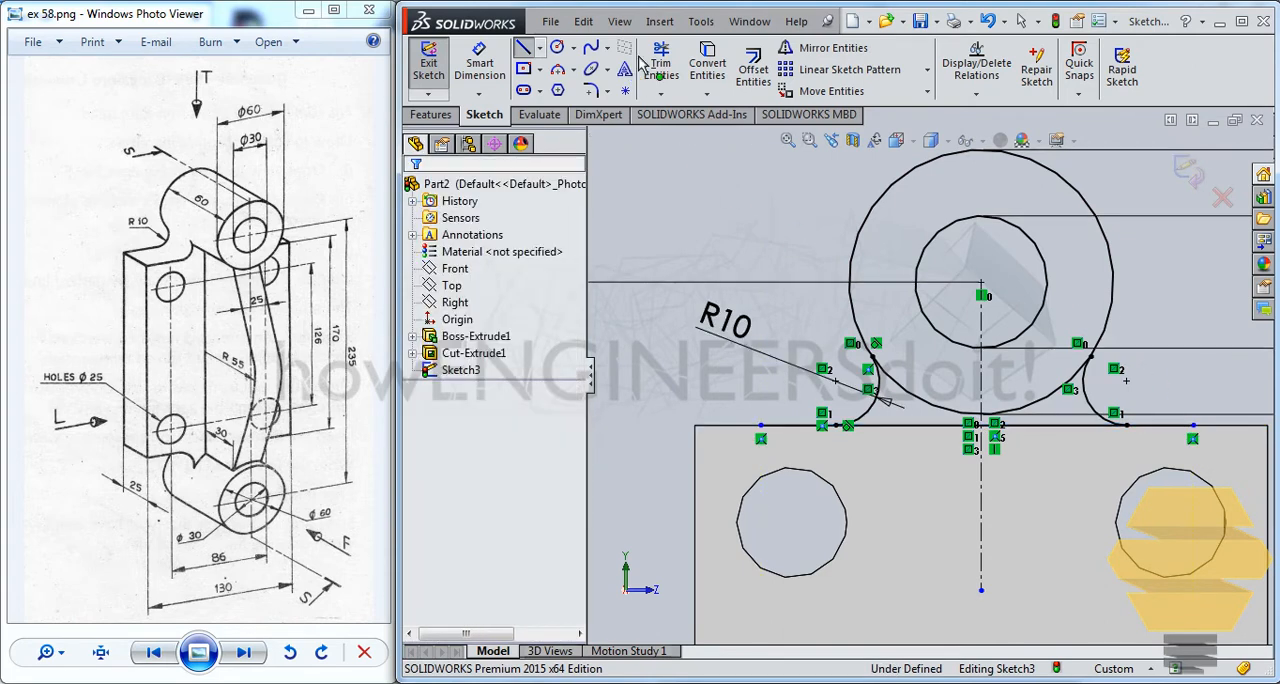
# Trim the line's ends outside the two R10 arcs and the lower part of the 60 mm circle between them
pyautogui.click(662, 65)
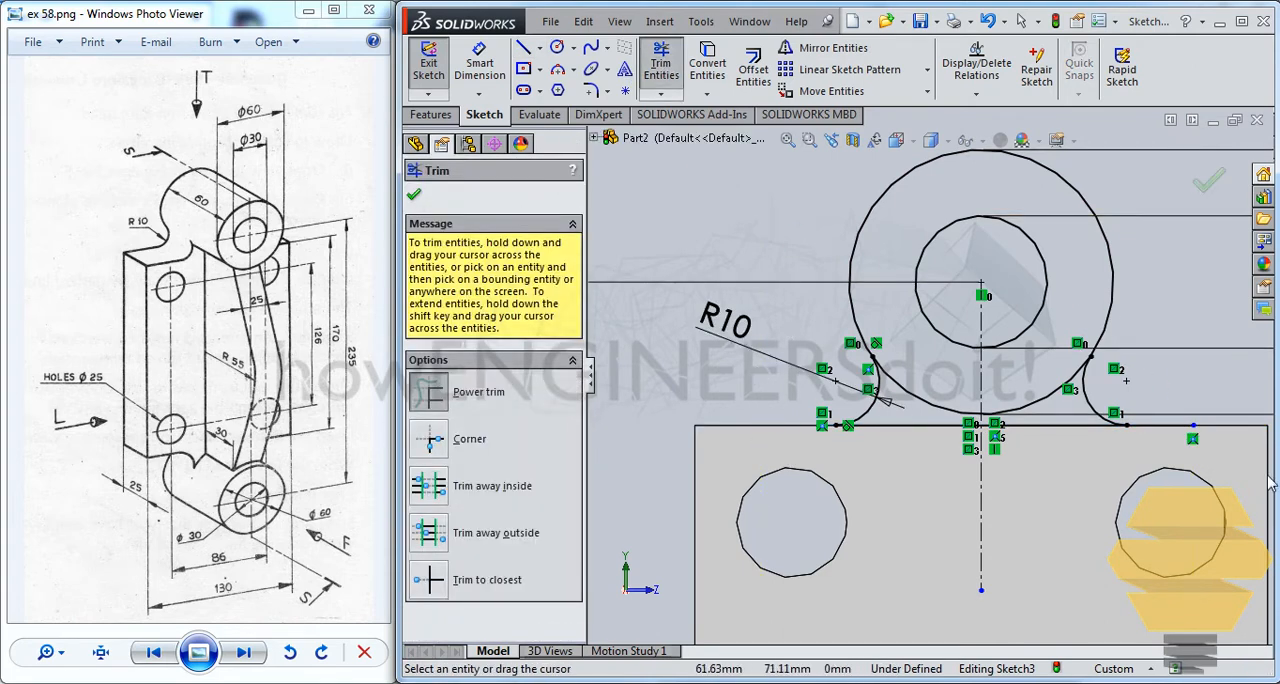
pyautogui.moveTo(1003, 374); pyautogui.dragTo(1048, 409)
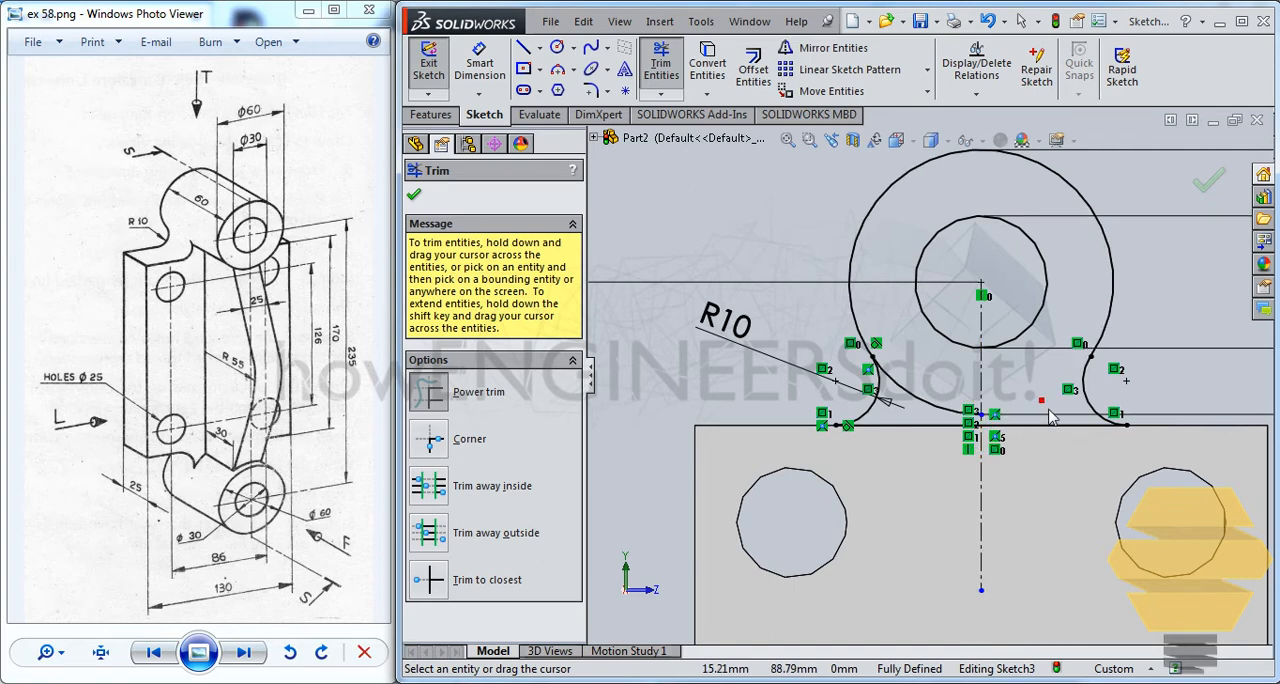
pyautogui.moveTo(926, 387); pyautogui.dragTo(922, 398)
pyautogui.scroll(3, 924, 392)
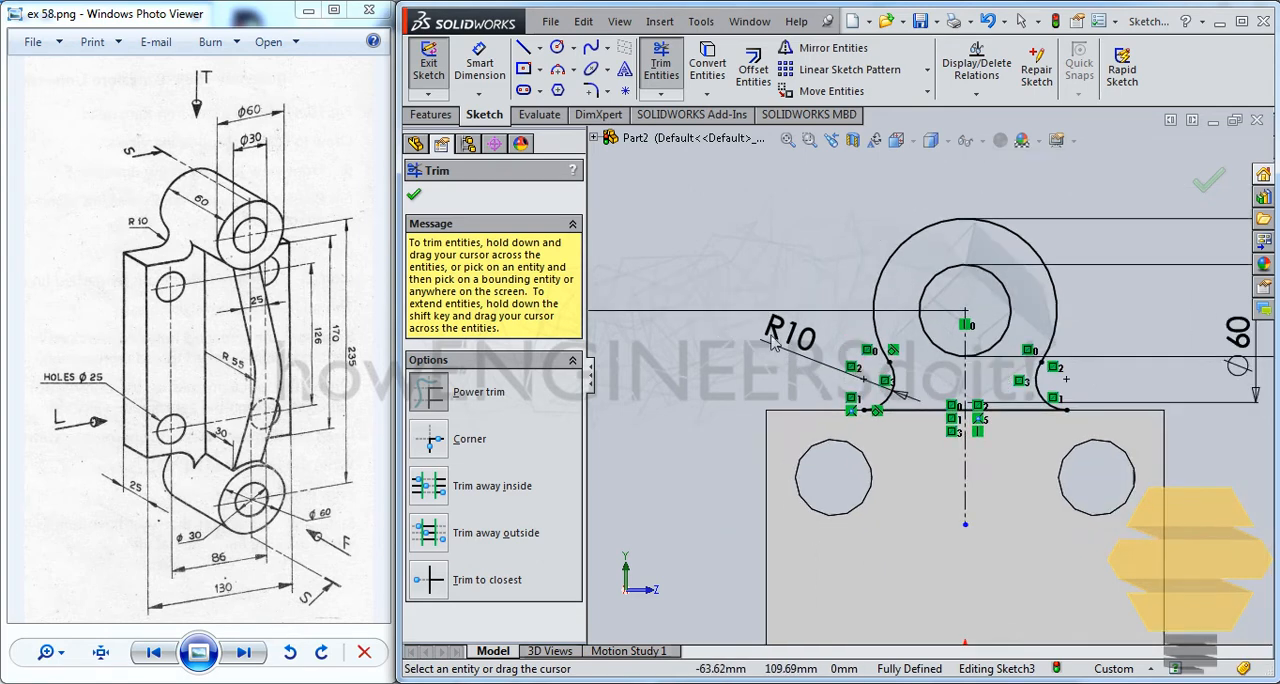
pyautogui.click(1207, 185)
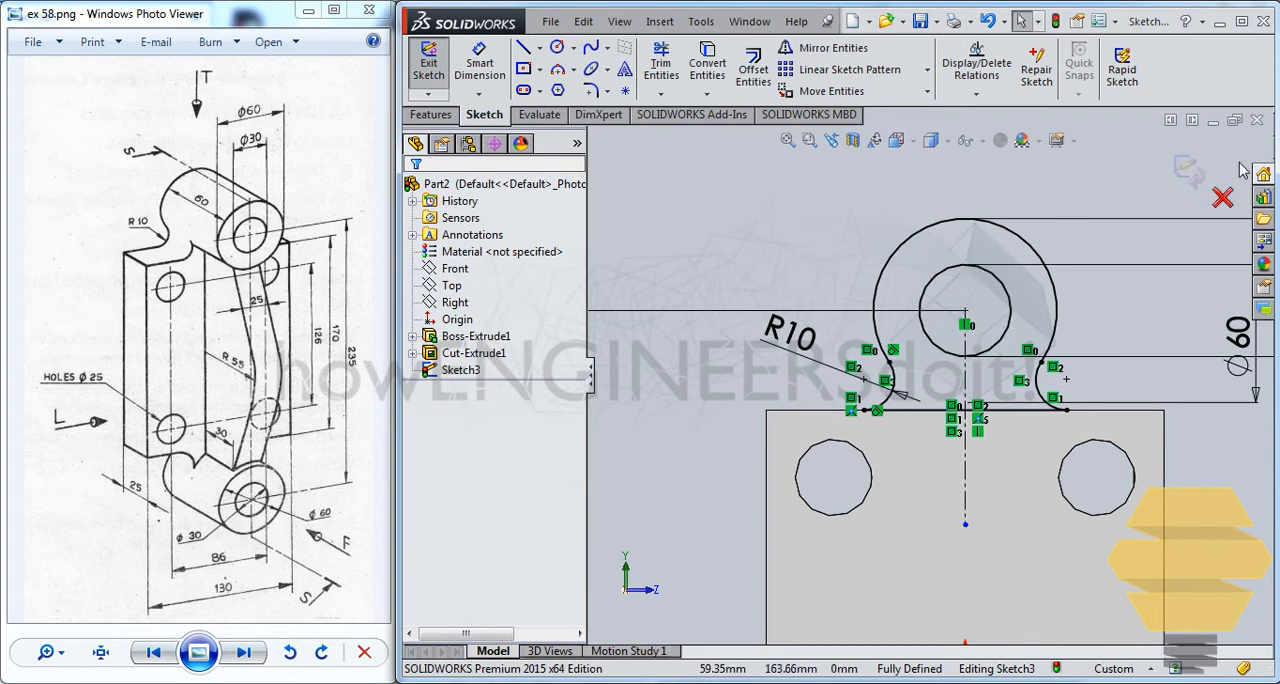
# Finish the sketch and extrude the boss profile blind 12.5 mm in the reversed direction, merged with the plate
pyautogui.click(1190, 172)
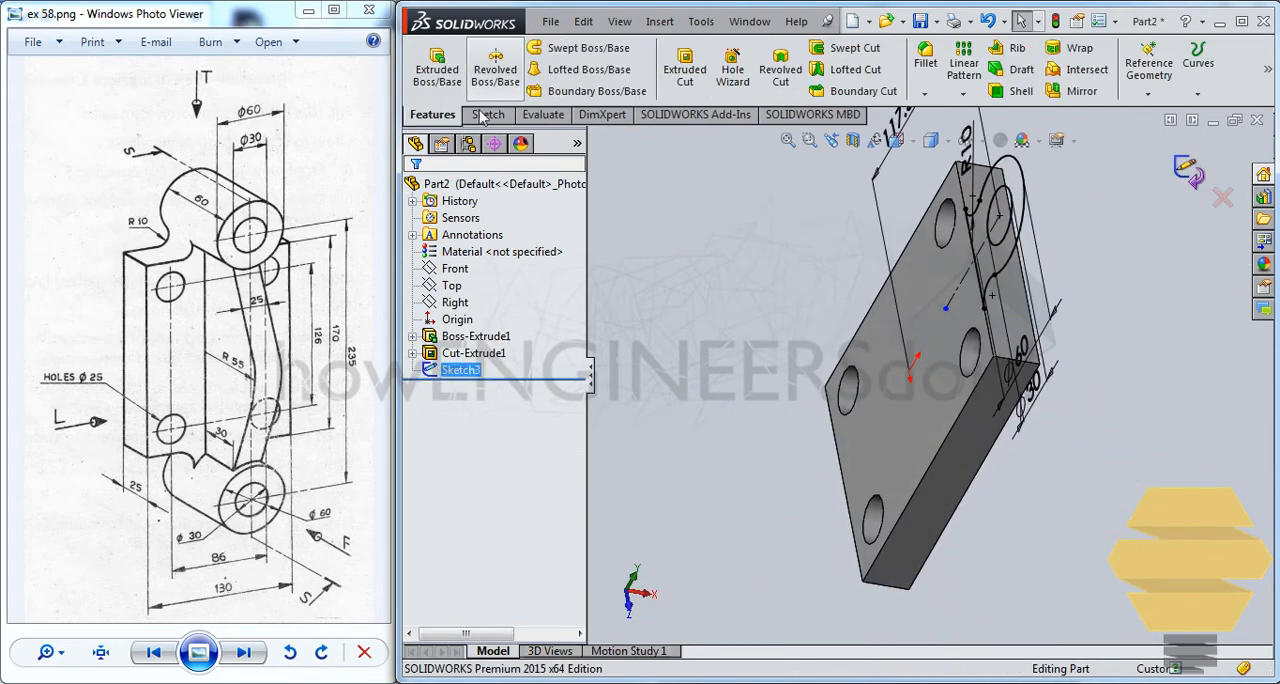
pyautogui.click(437, 68)
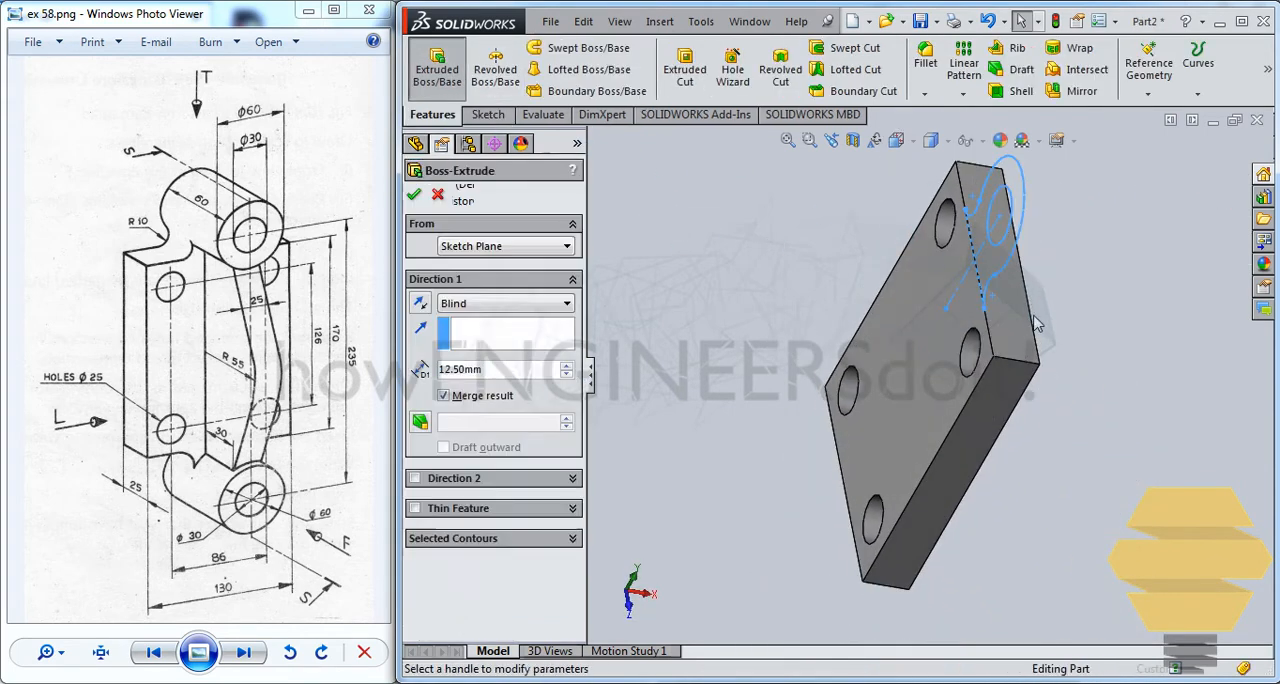
pyautogui.click(420, 303)
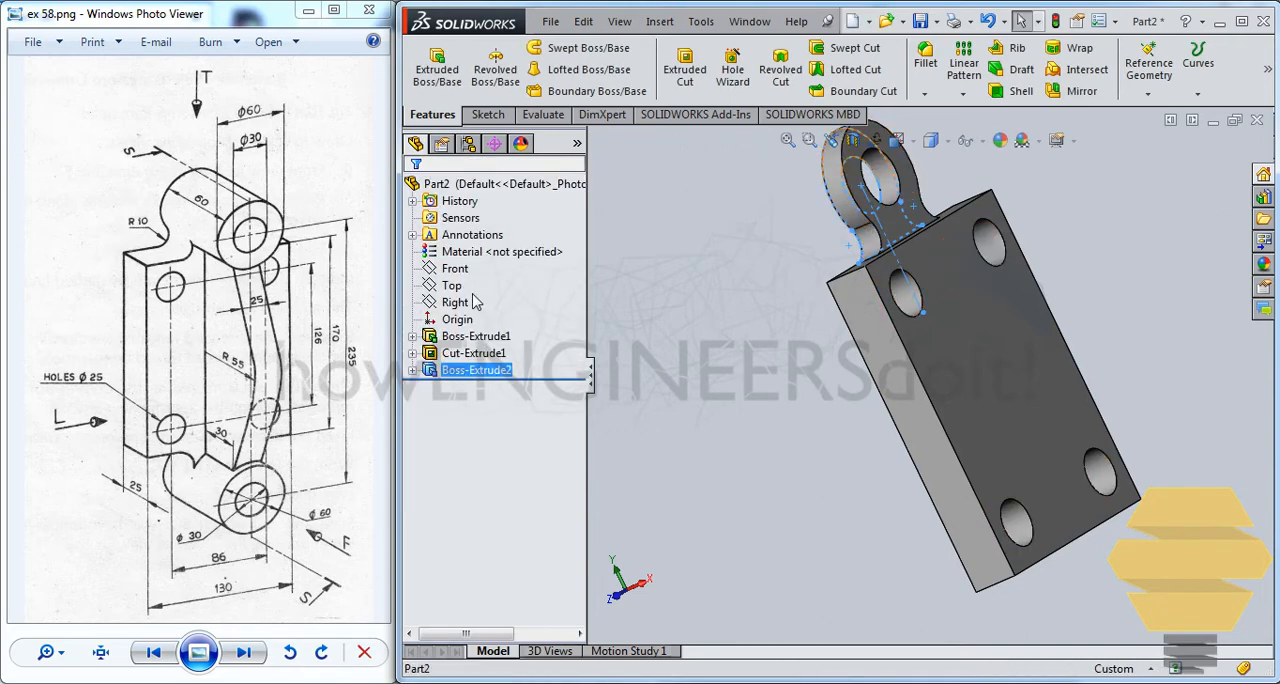
# Edit the boss extrusion and set its depth to 60 mm
pyautogui.rightClick(463, 378)
pyautogui.click(507, 373)
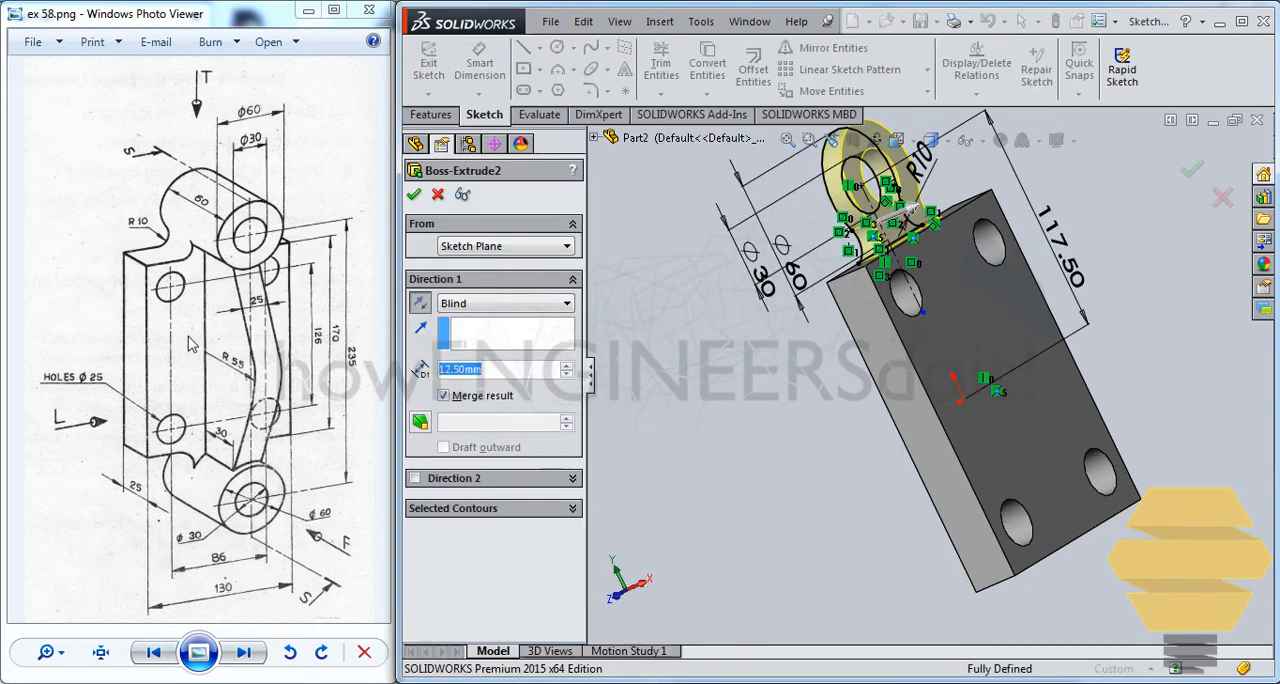
pyautogui.write('60')
pyautogui.press('Return')
pyautogui.press('Return')
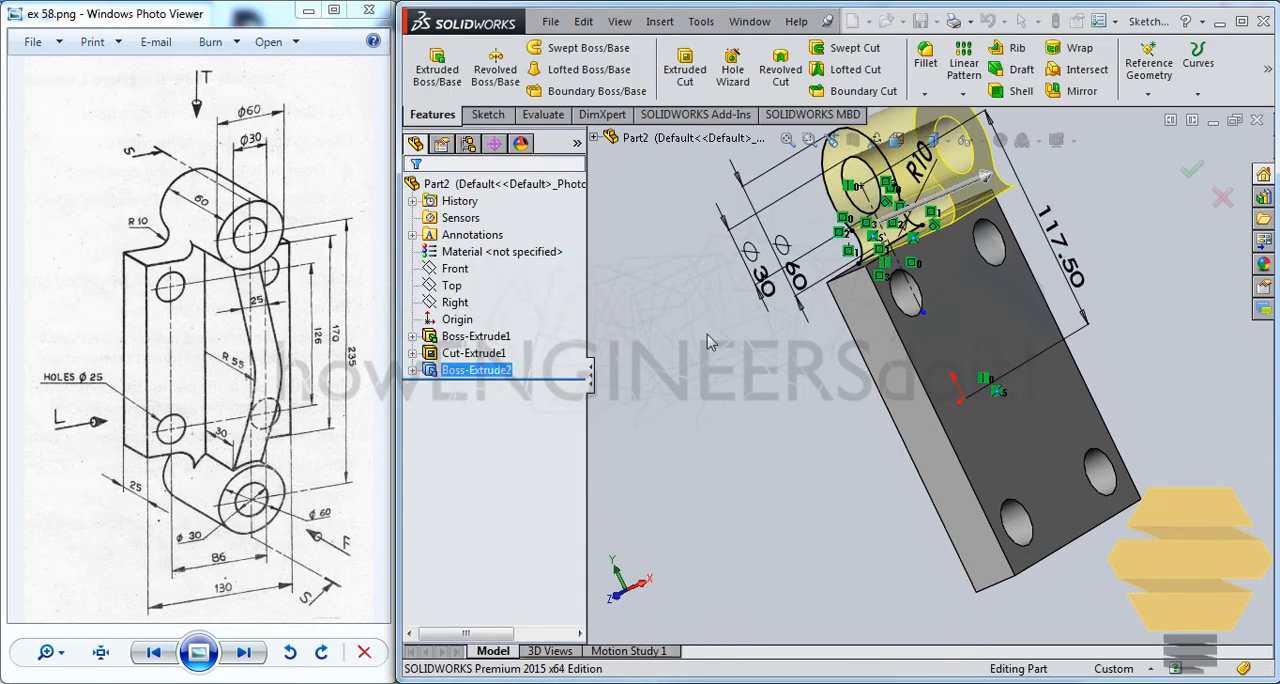
# Edit the boss extrusion and set its depth to 25 mm
pyautogui.moveTo(1017, 323); pyautogui.dragTo(990, 278, button='middle')
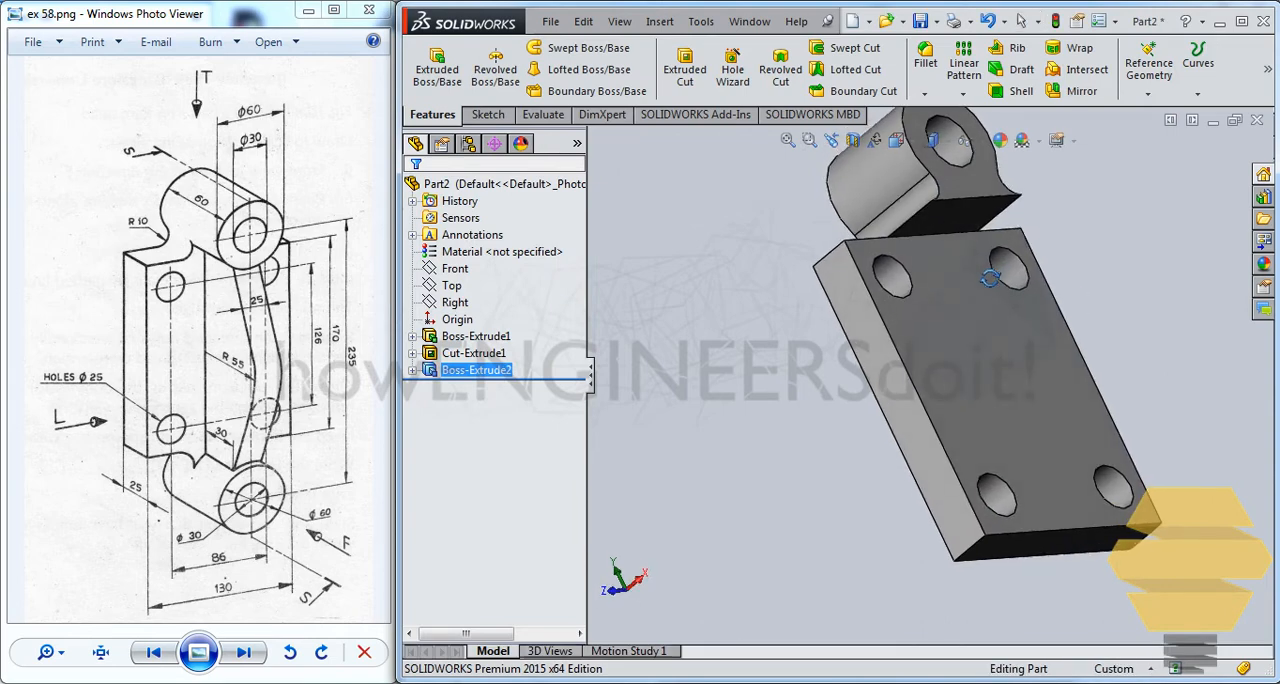
pyautogui.moveTo(875, 314); pyautogui.dragTo(874, 362, button='middle')
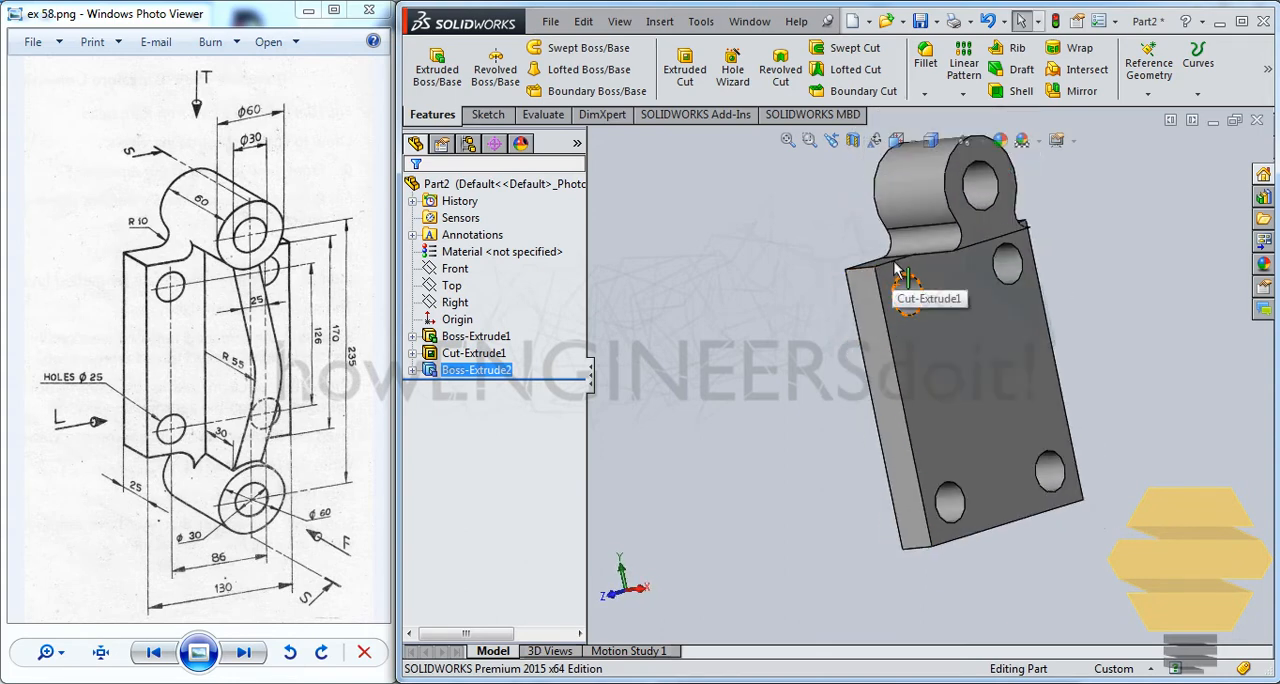
pyautogui.scroll(-3, 900, 275)
pyautogui.rightClick(492, 375)
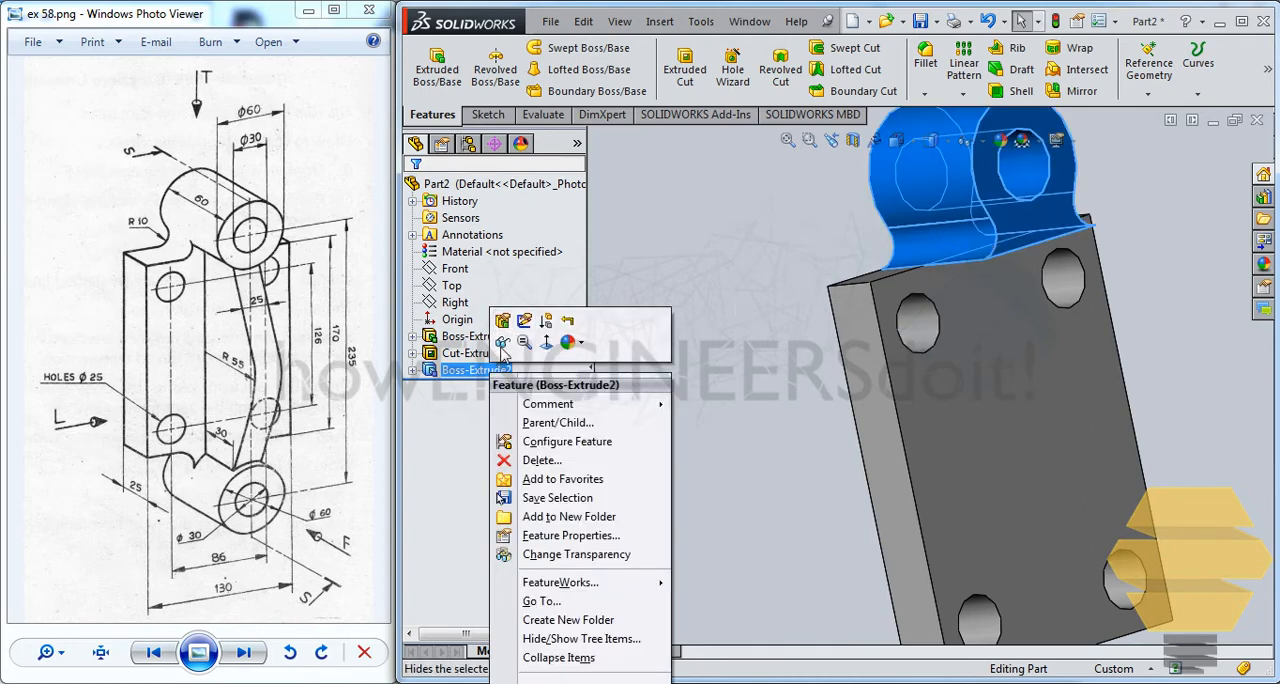
pyautogui.click(502, 342)
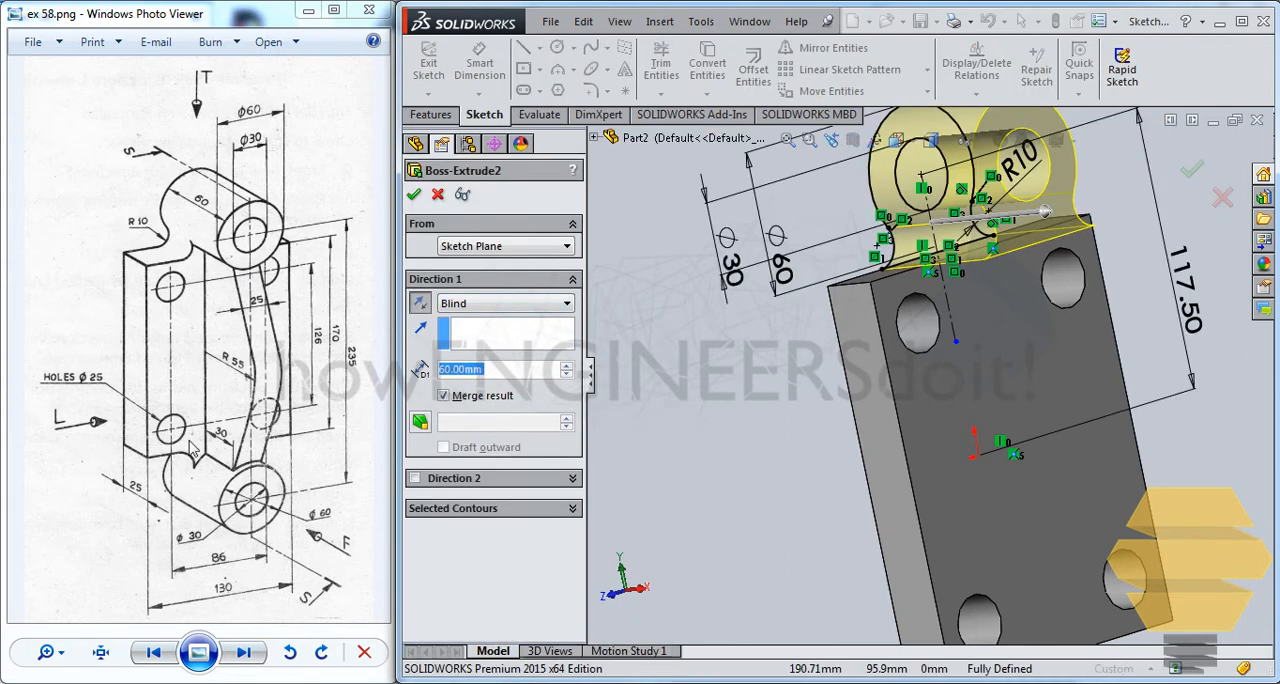
pyautogui.write('25')
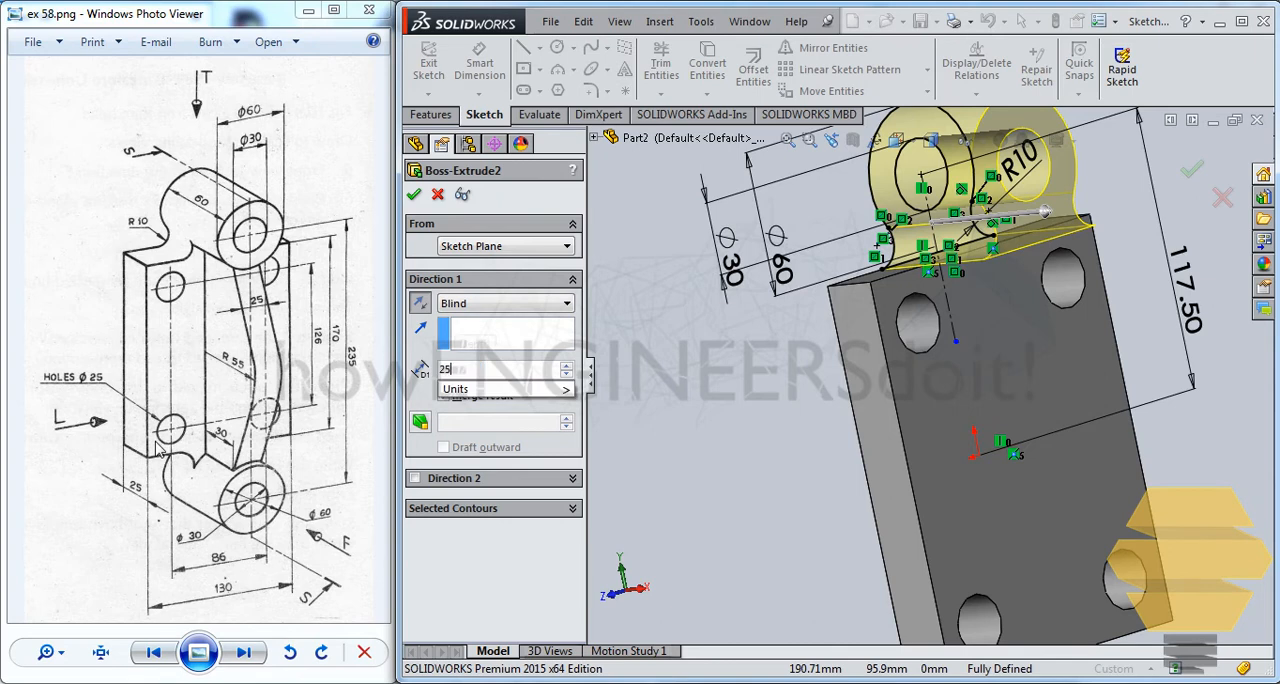
pyautogui.press('Return')
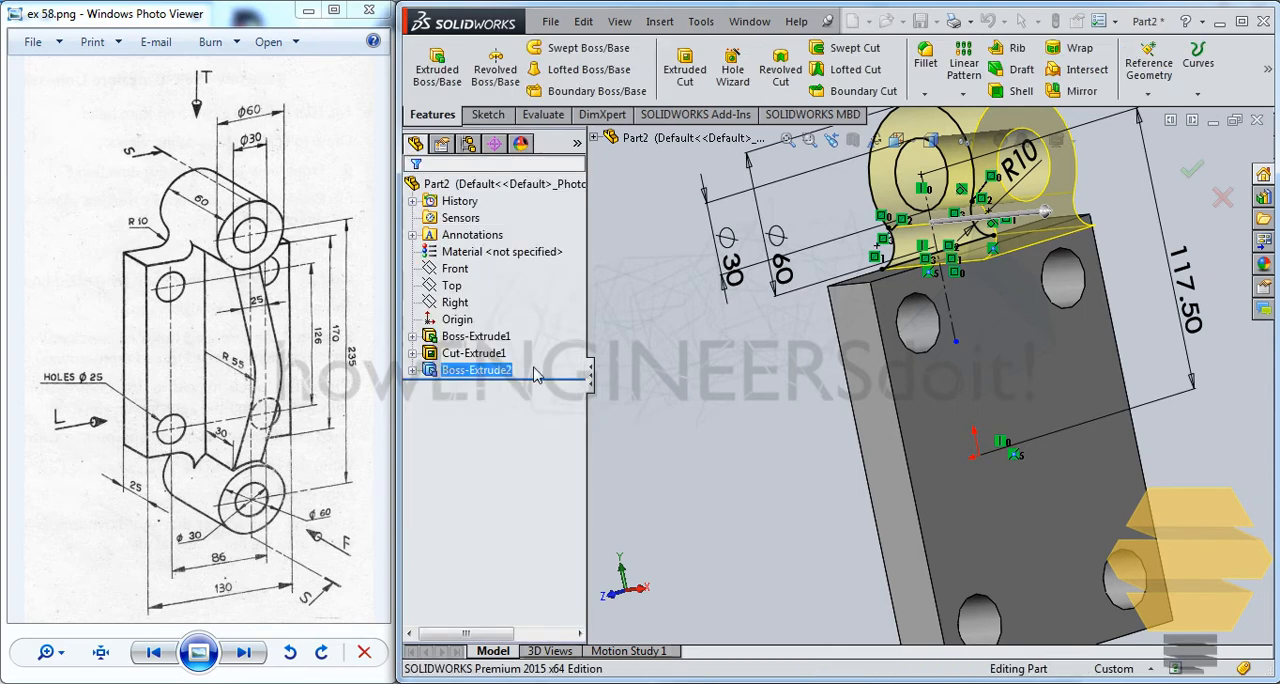
# Start a sketch on the plate's large face and convert the boss's outer arc and the 30 mm bore edge into it
pyautogui.moveTo(868, 260); pyautogui.dragTo(948, 382, button='middle')
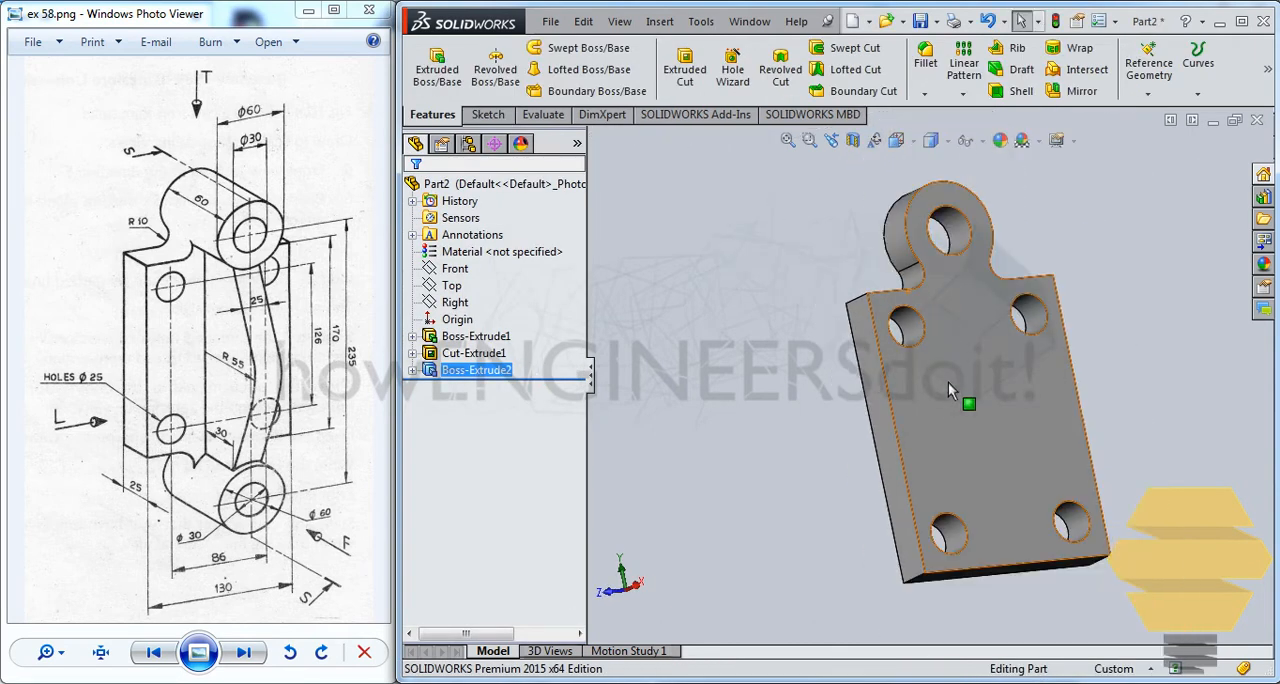
pyautogui.click(924, 213)
pyautogui.hotkey('ctrl', '8')
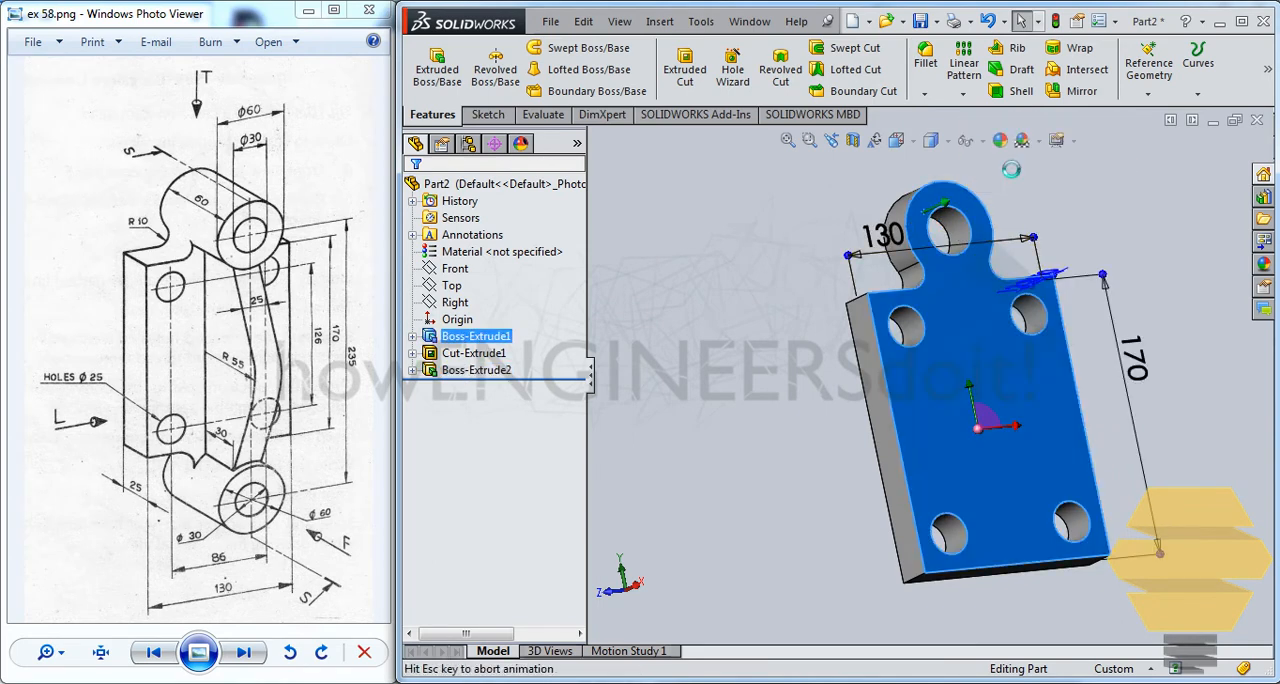
pyautogui.click(881, 233)
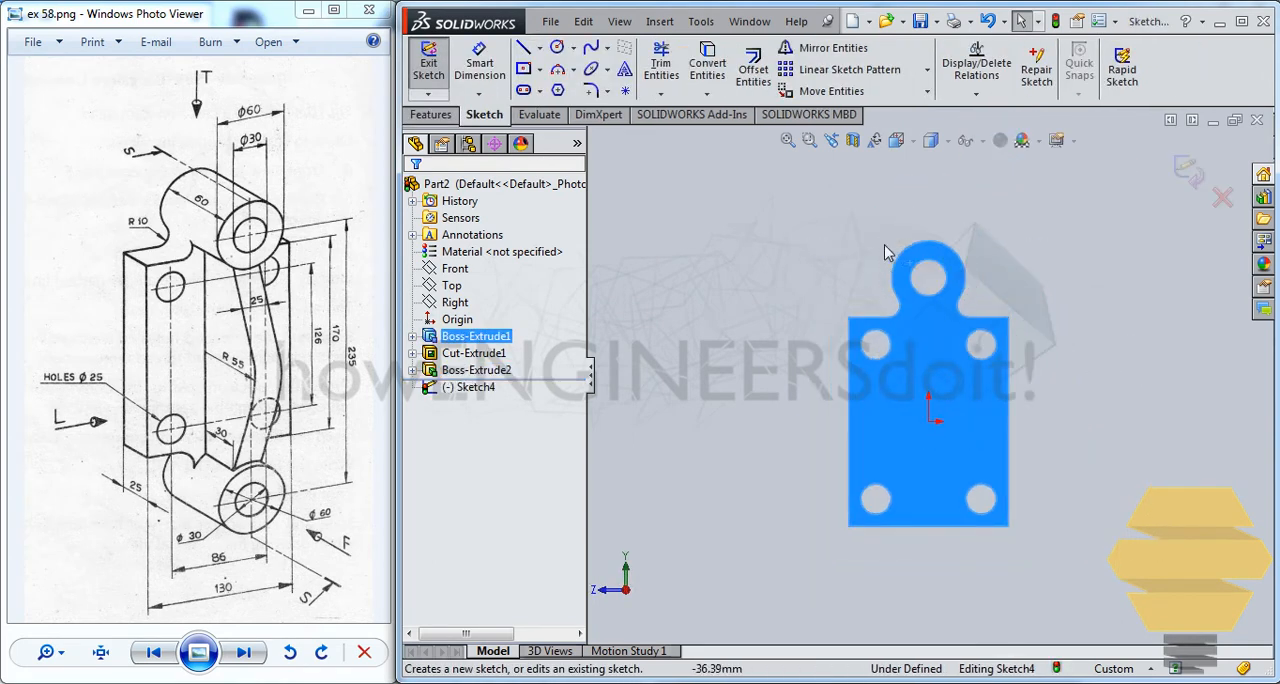
pyautogui.scroll(-2, 908, 255)
pyautogui.click(894, 246)
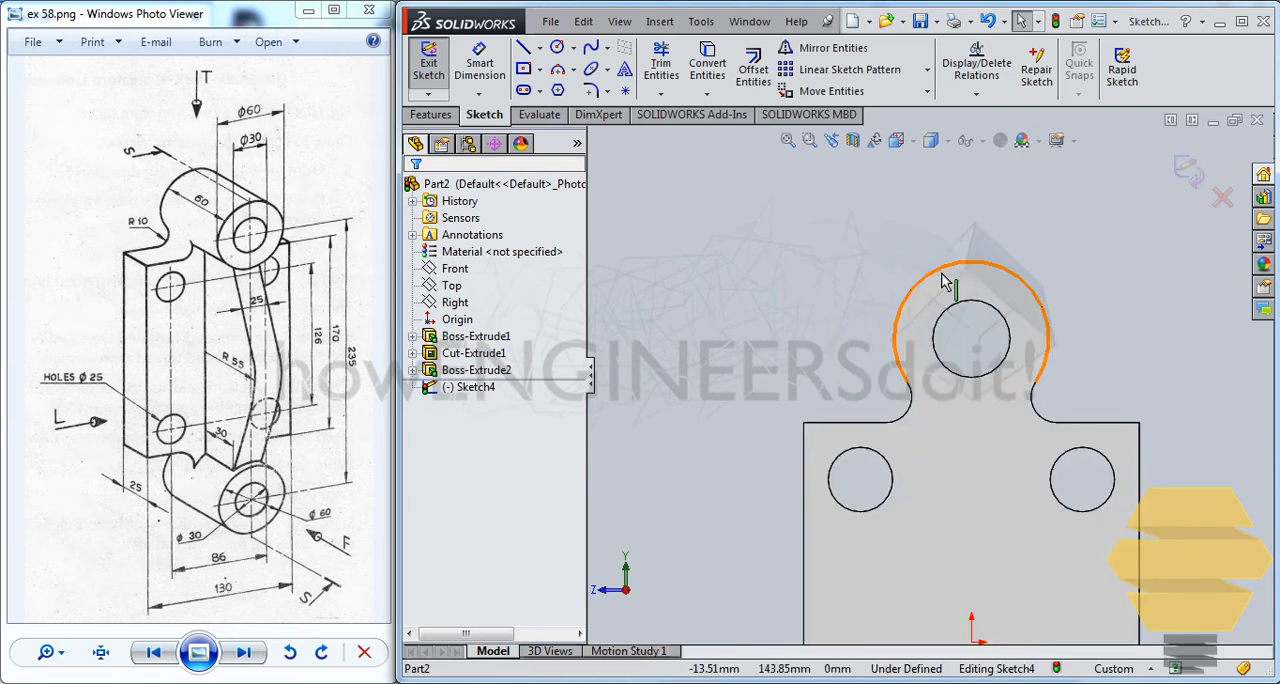
pyautogui.keyDown('ctrl'); pyautogui.click(957, 306); pyautogui.keyUp('ctrl')
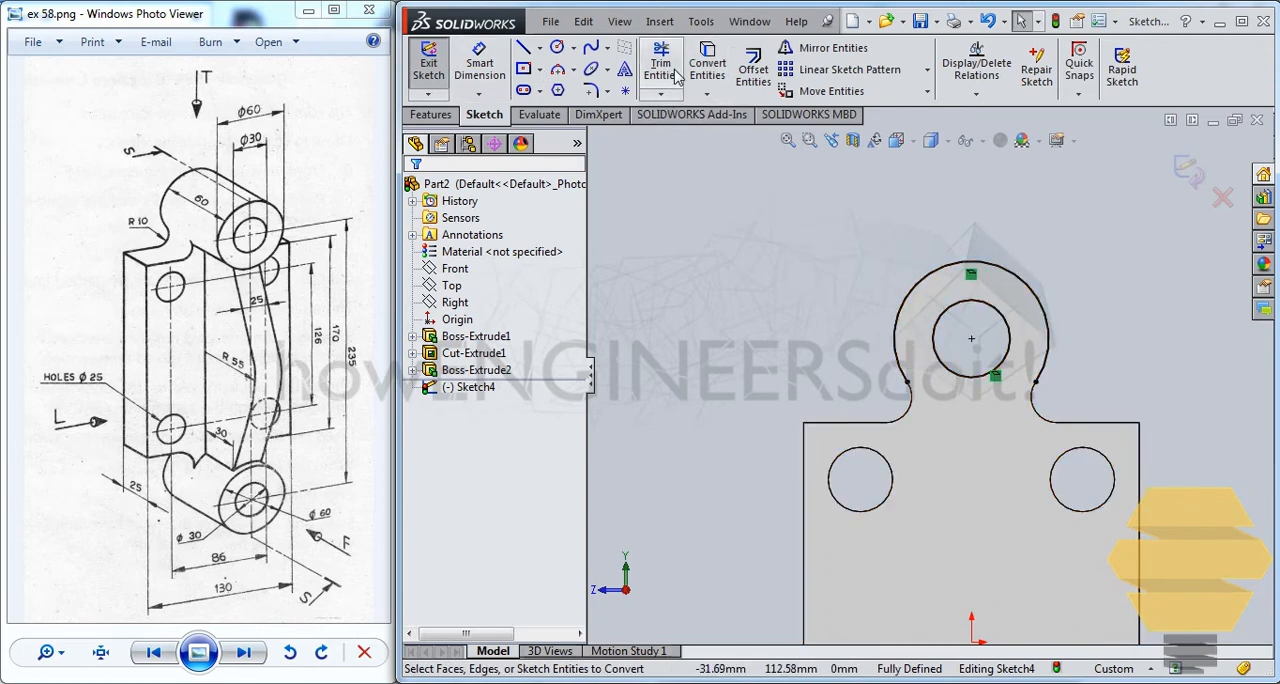
# Sketch a vertical centerline from the bore's centre down into the plate in the new sketch
pyautogui.click(540, 47)
pyautogui.click(580, 89)
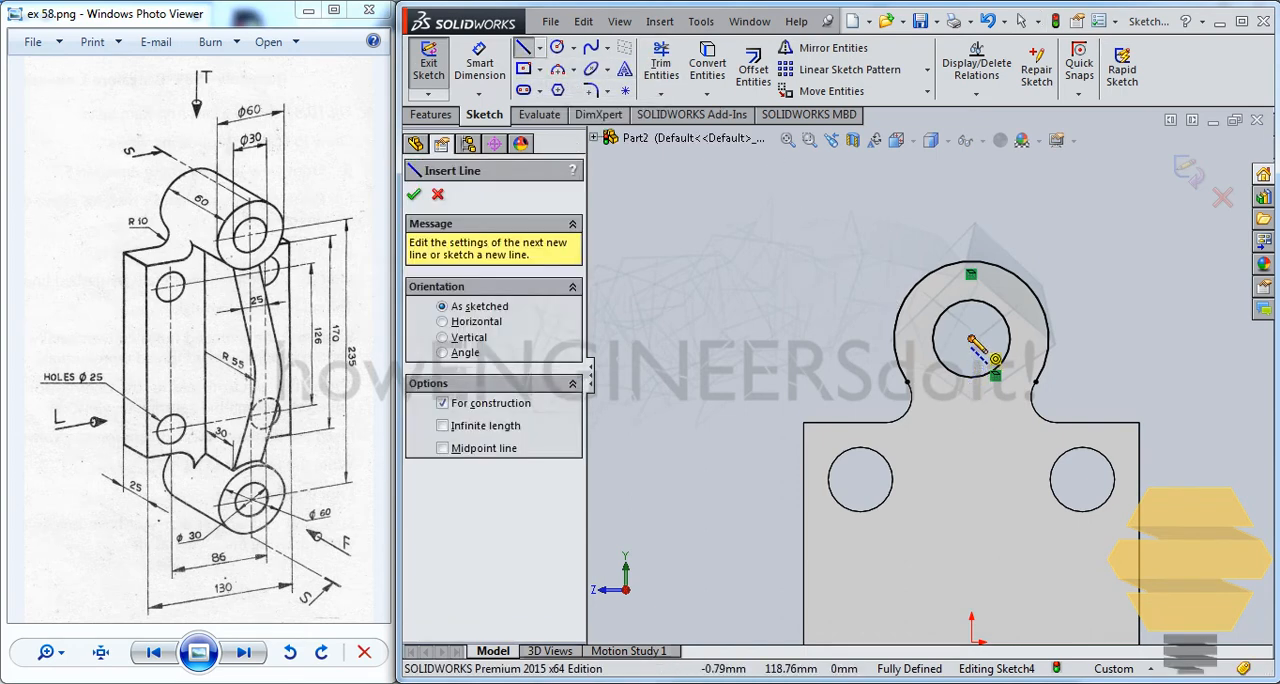
pyautogui.click(970, 339)
pyautogui.click(971, 497)
pyautogui.press('Escape')
pyautogui.press('Escape')
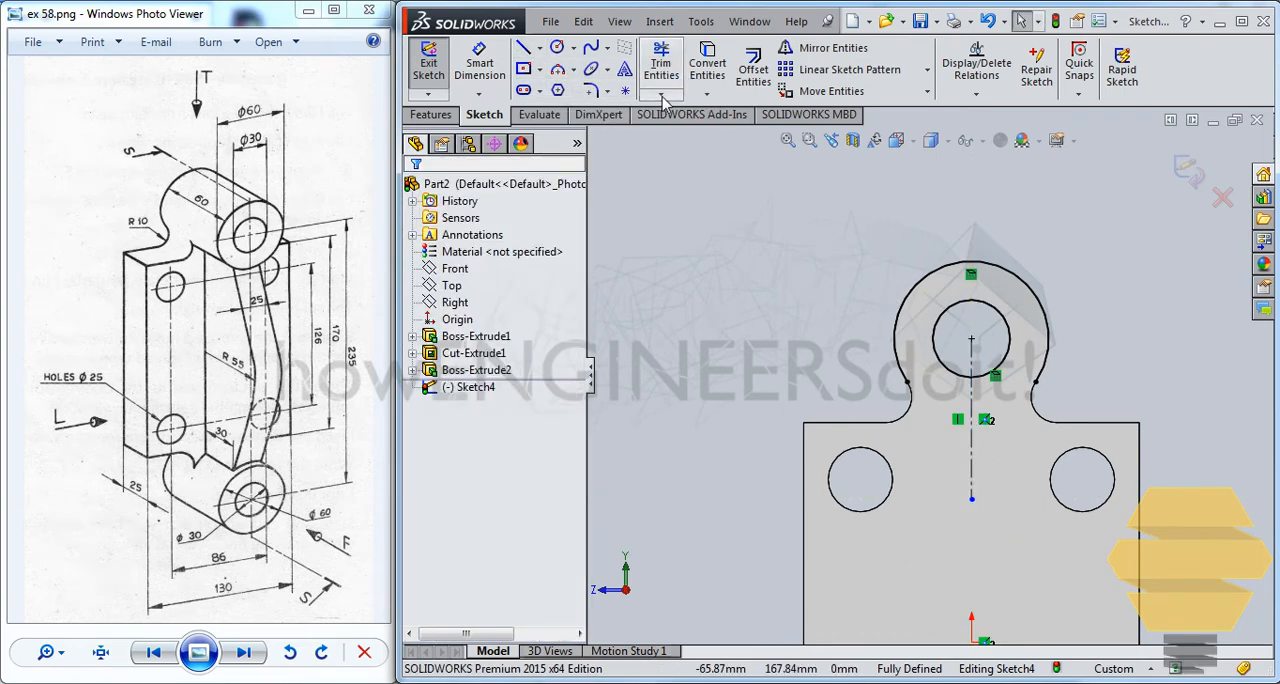
# Try to extend the converted outer arc of the boss from both ends so that it closes below the bore
pyautogui.click(660, 95)
pyautogui.click(690, 108)
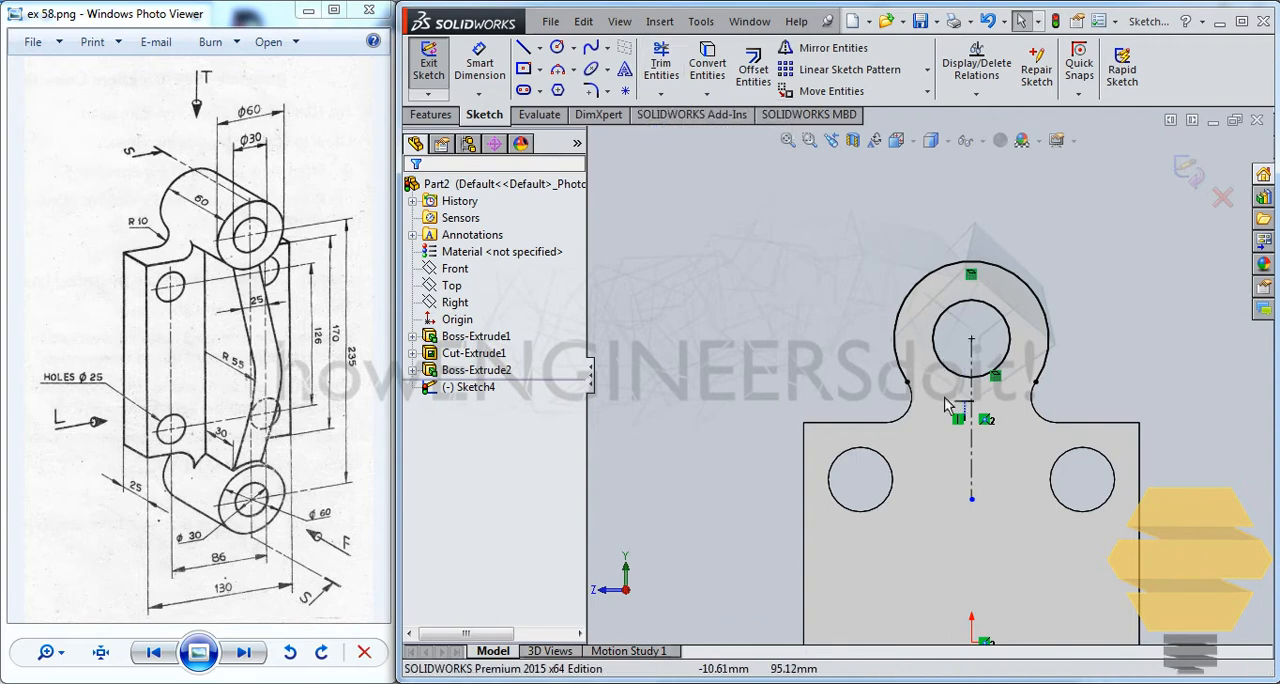
pyautogui.click(903, 361)
pyautogui.click(1042, 371)
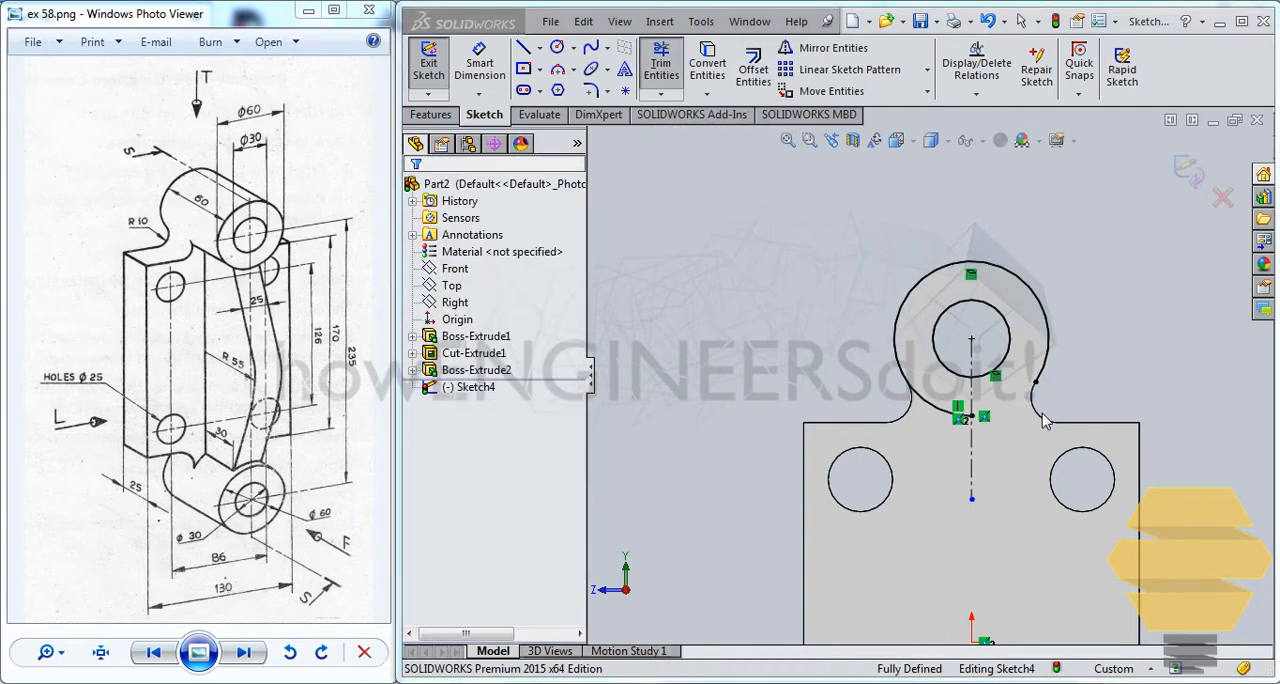
pyautogui.click(766, 345)
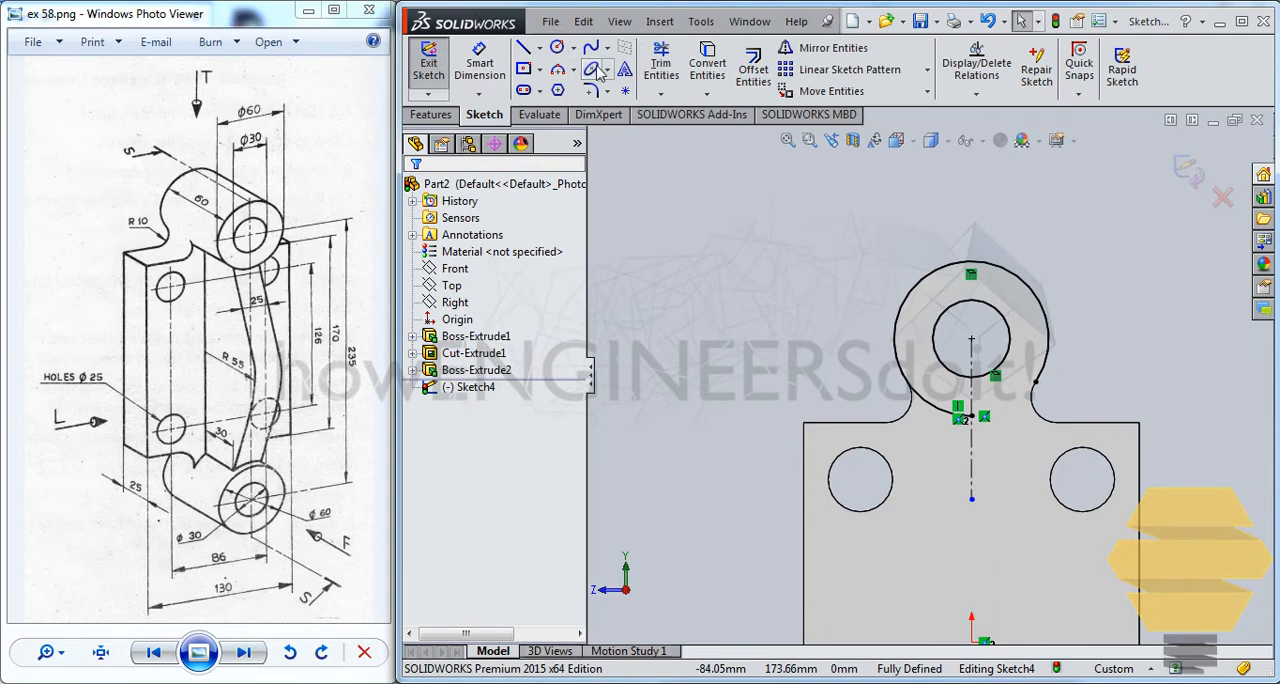
pyautogui.click(664, 66)
pyautogui.click(661, 94)
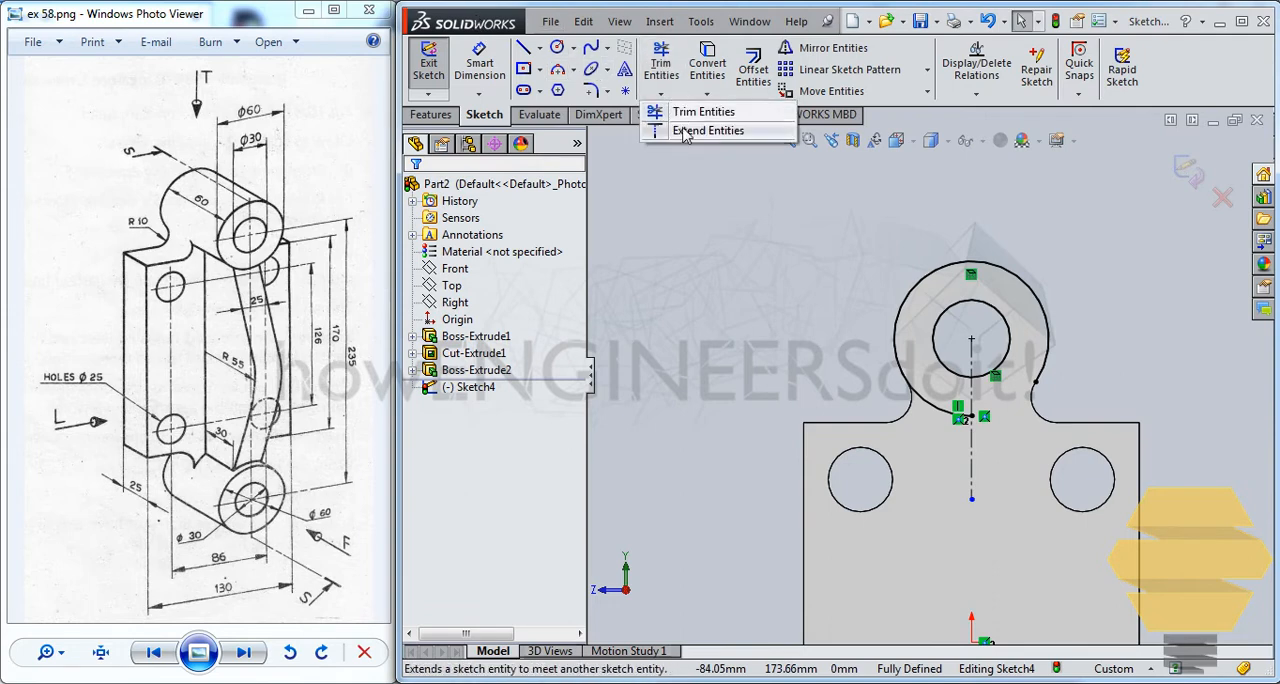
pyautogui.click(665, 126)
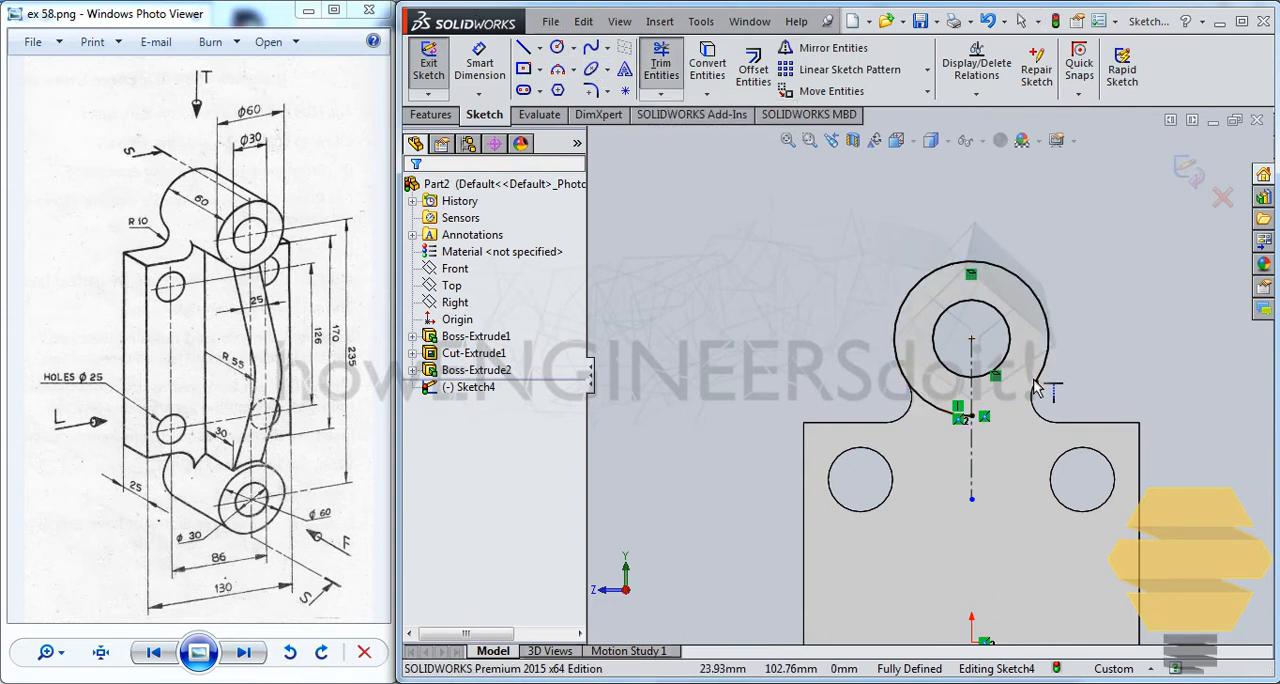
pyautogui.click(661, 66)
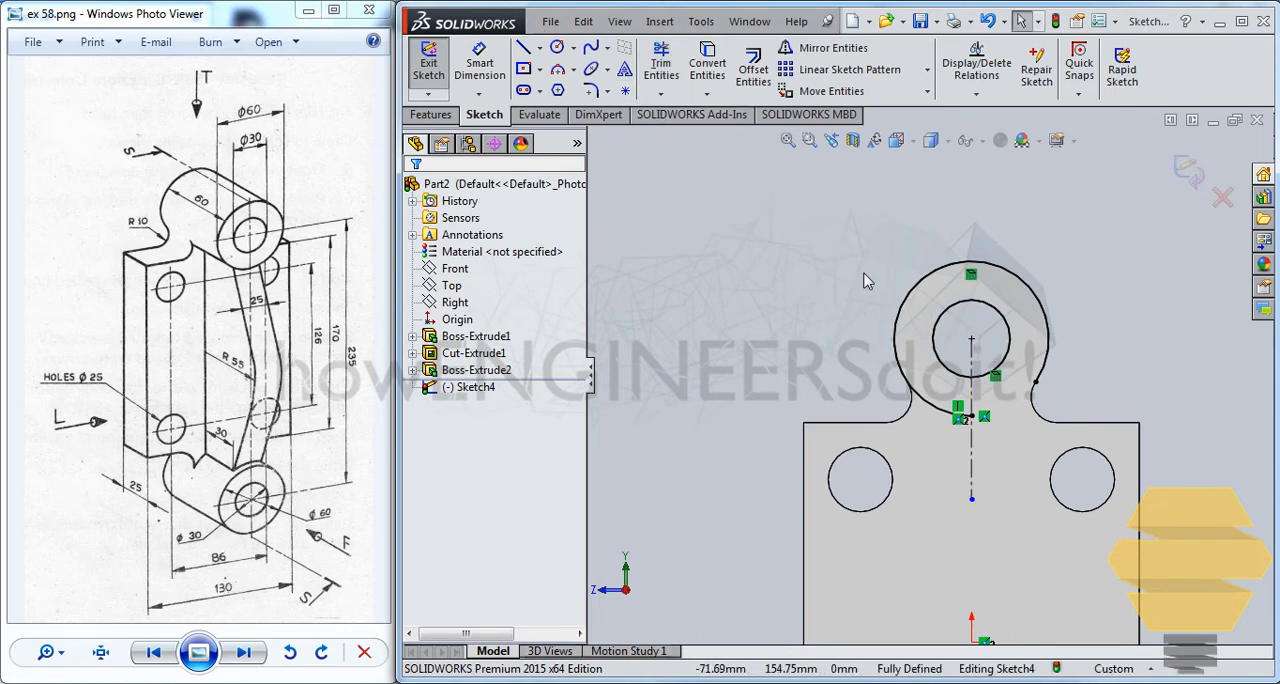
# Replace the converted outer arc with a full circle centred on the bore and reaching the boss's outer edge, and exit the sketch
pyautogui.click(926, 410)
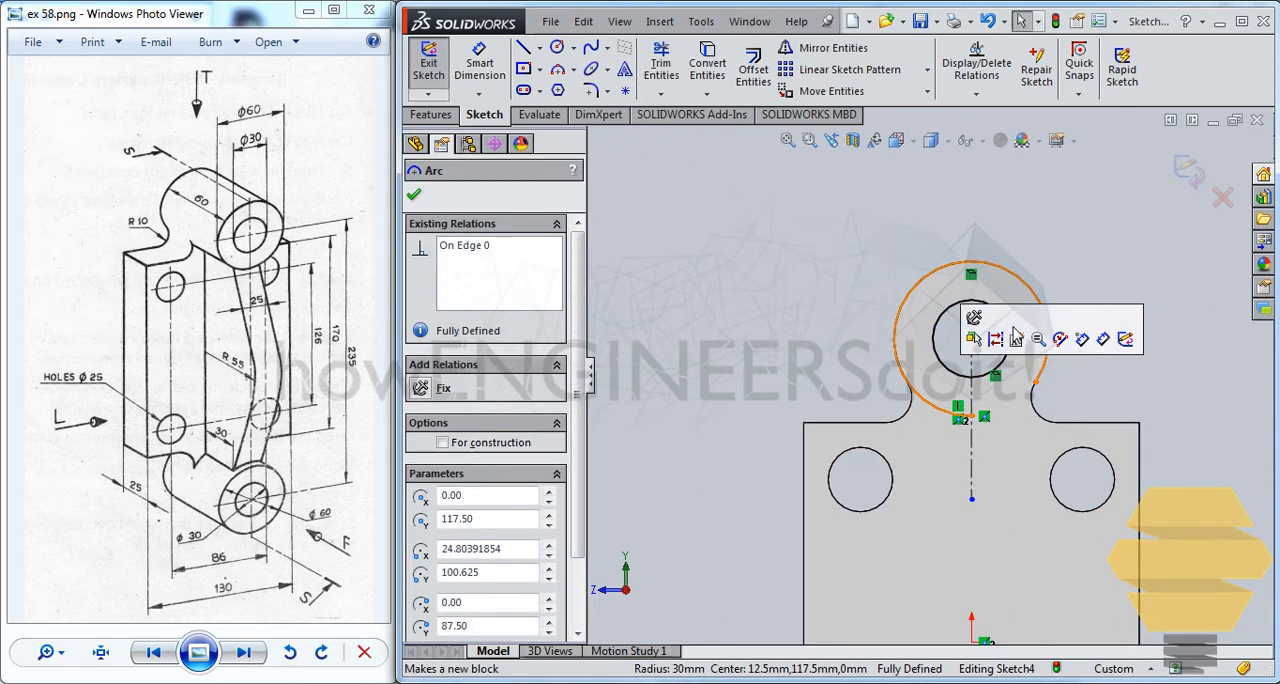
pyautogui.press('Delete')
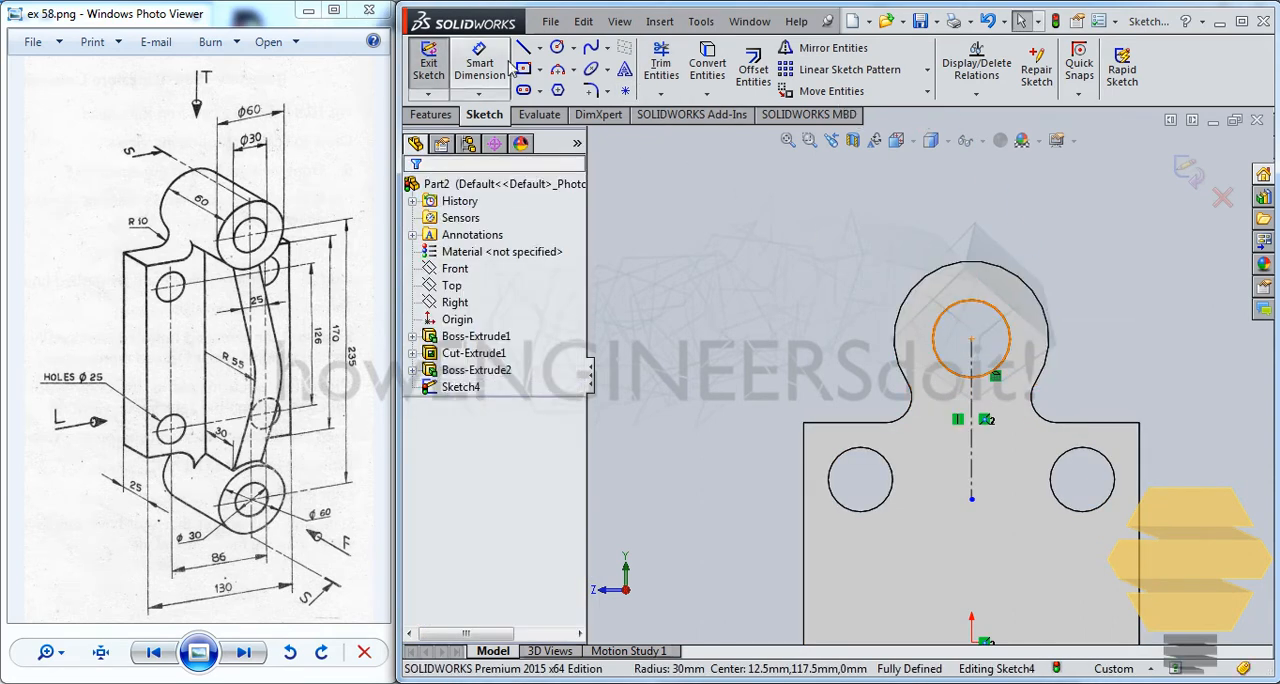
pyautogui.click(556, 50)
pyautogui.click(971, 339)
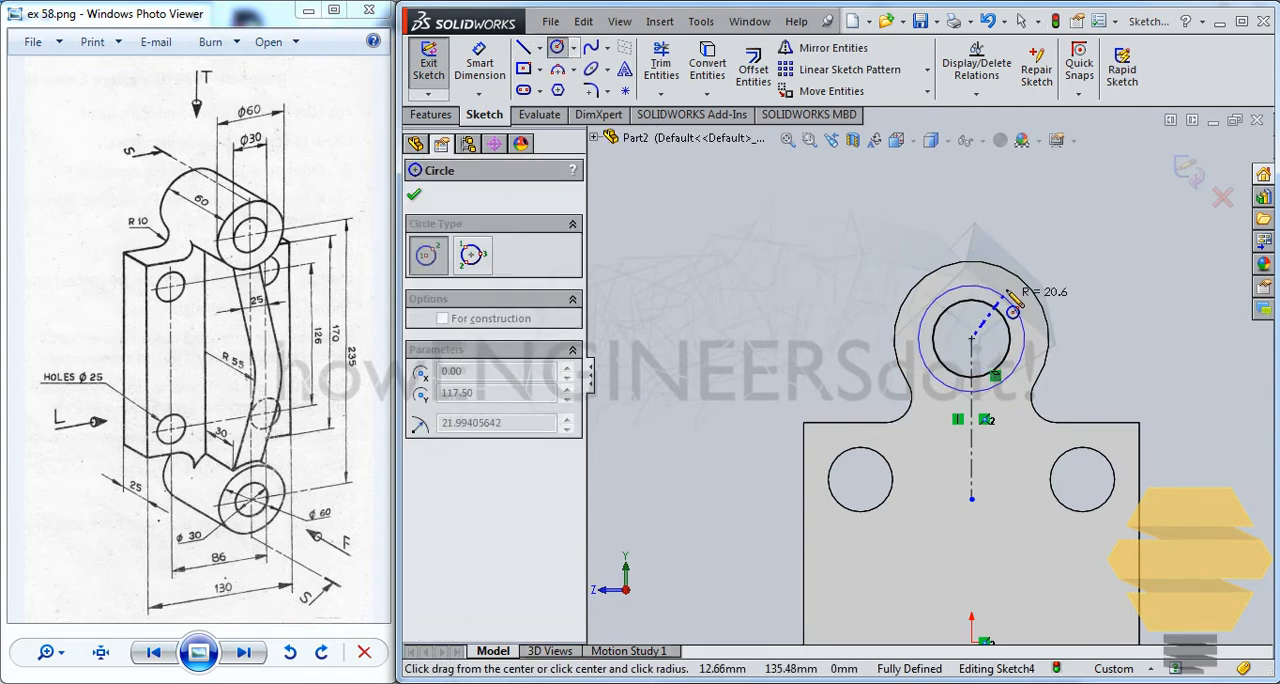
pyautogui.click(1020, 285)
pyautogui.press('Escape')
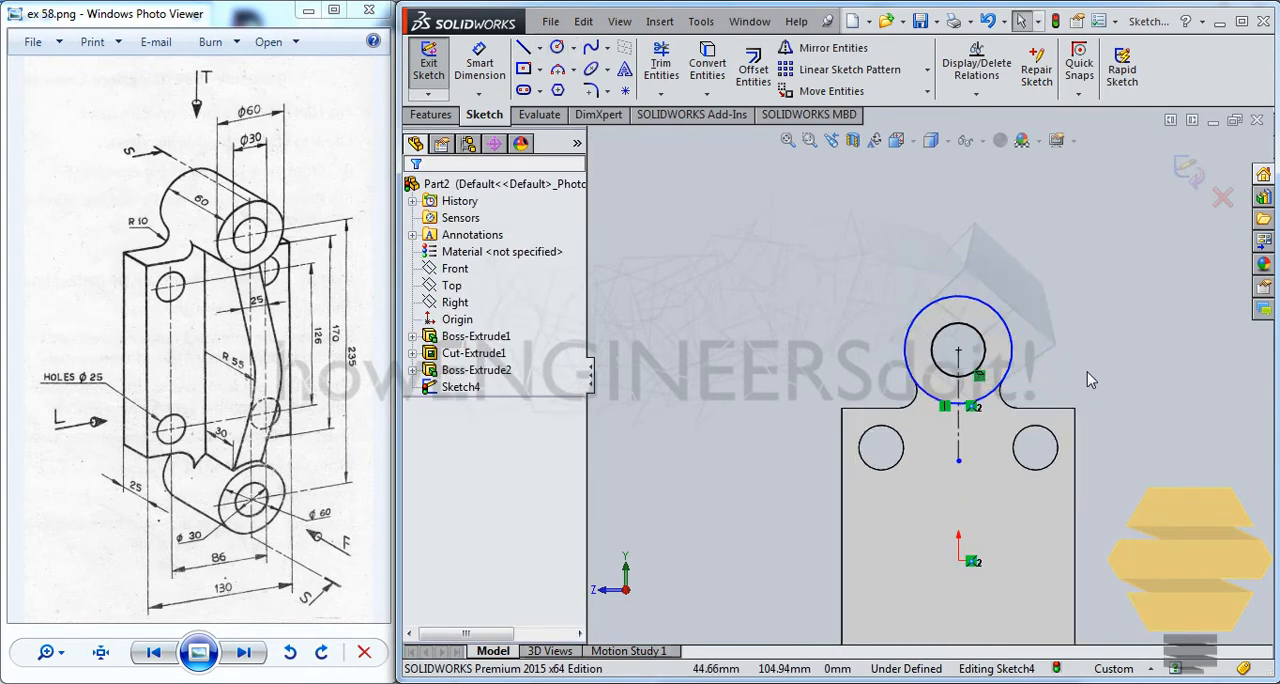
pyautogui.press('f')
pyautogui.scroll(2, 1061, 340)
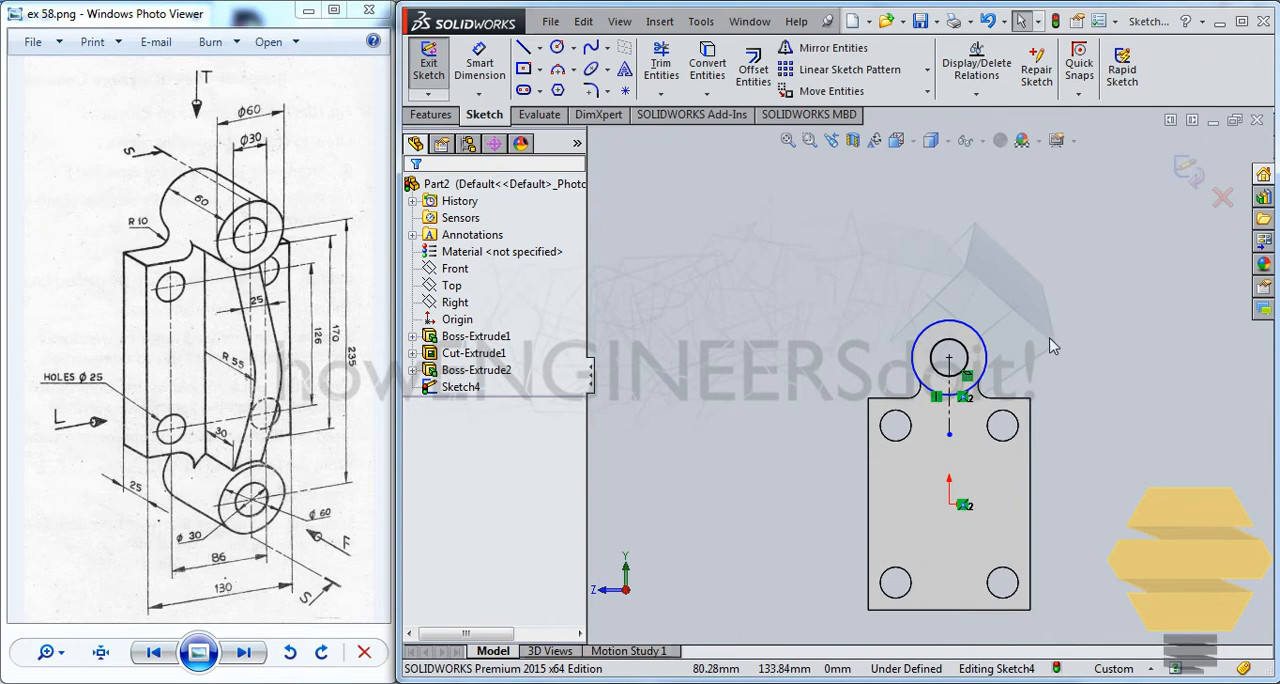
pyautogui.click(1182, 179)
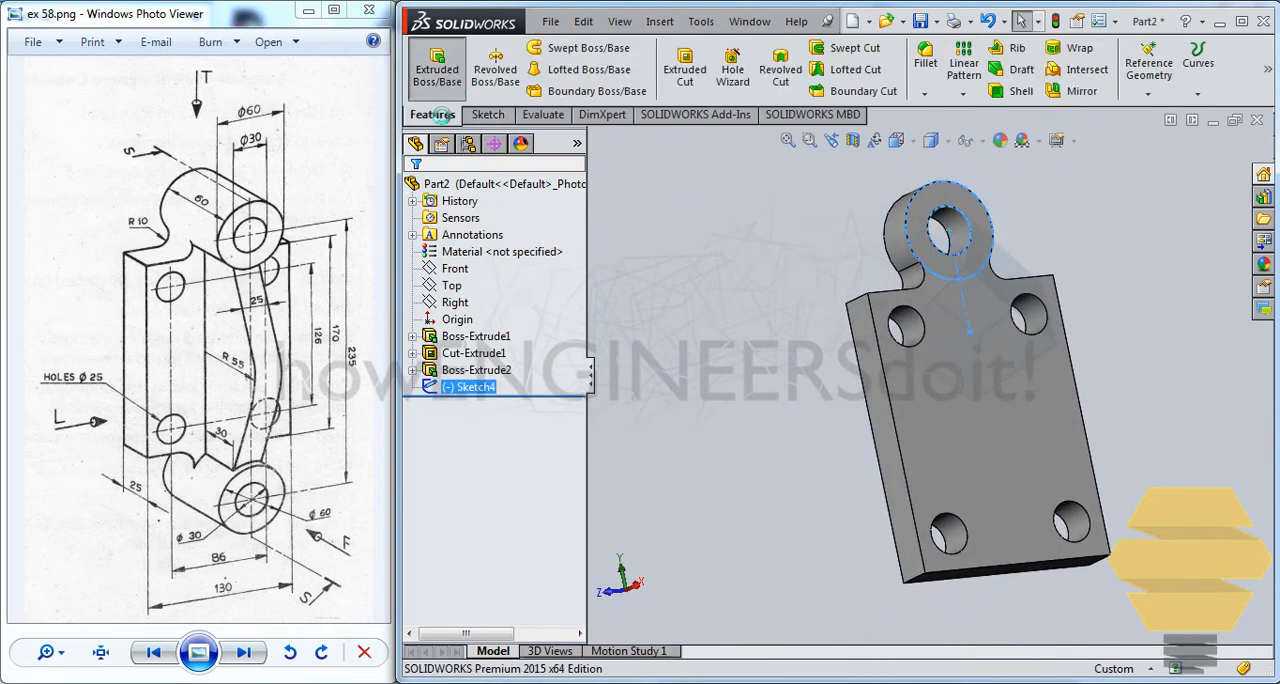
# Extrude the ring profile outward from the plate's face with a blind depth of 60-25 mm
pyautogui.click(437, 68)
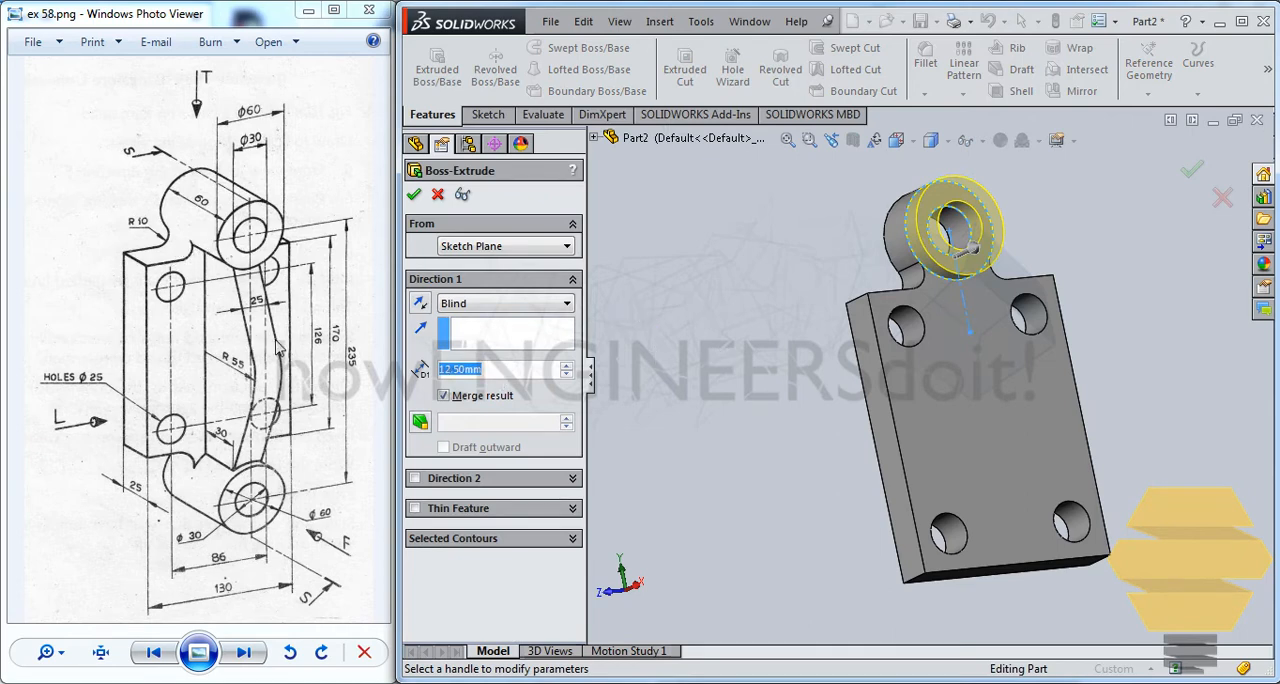
pyautogui.write('60')
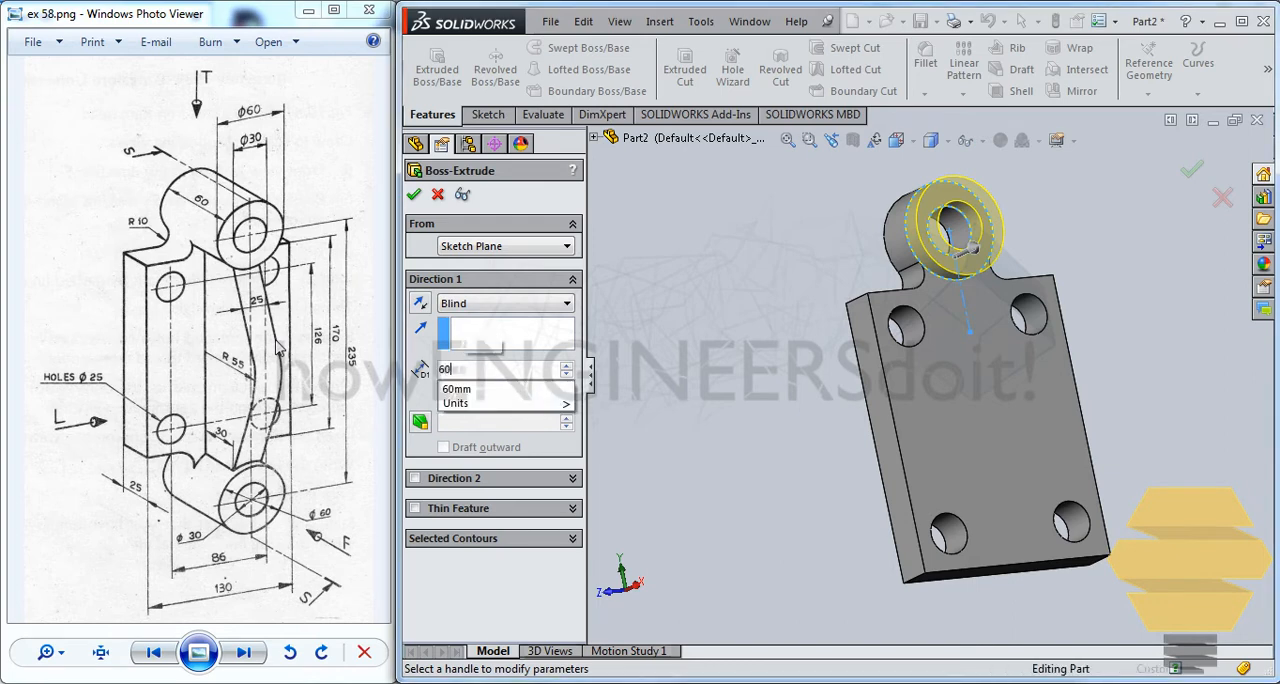
pyautogui.write('-25')
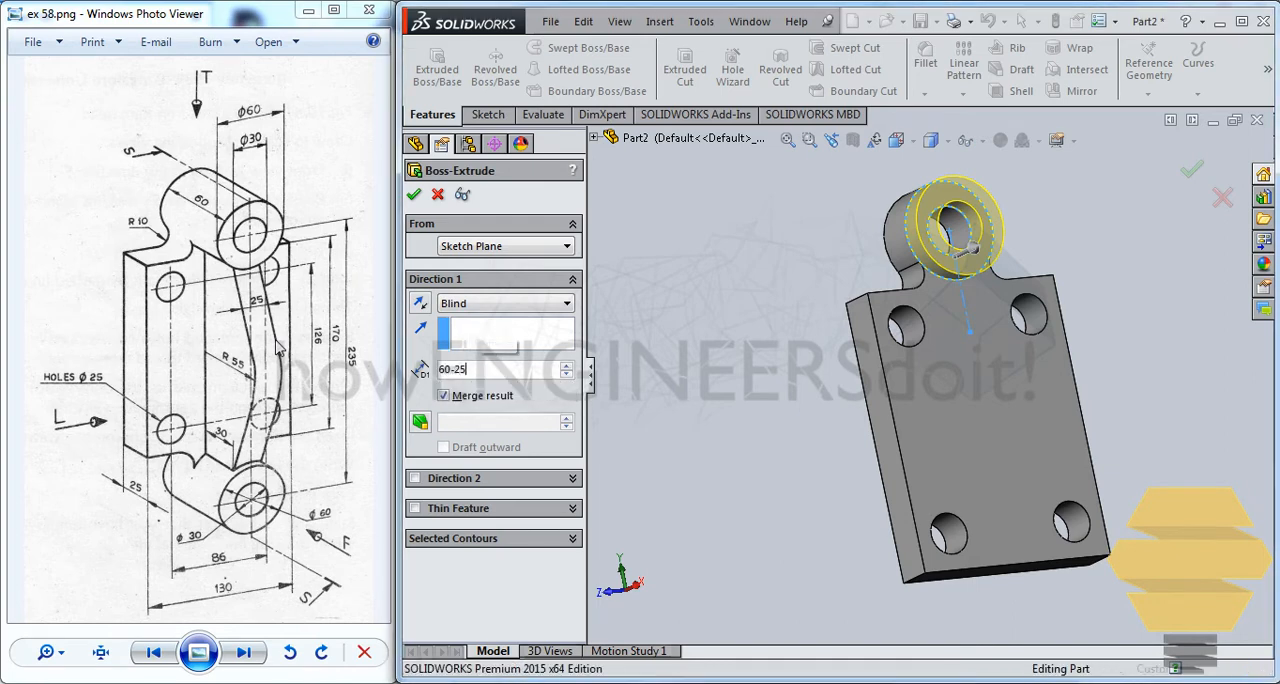
pyautogui.press('Return')
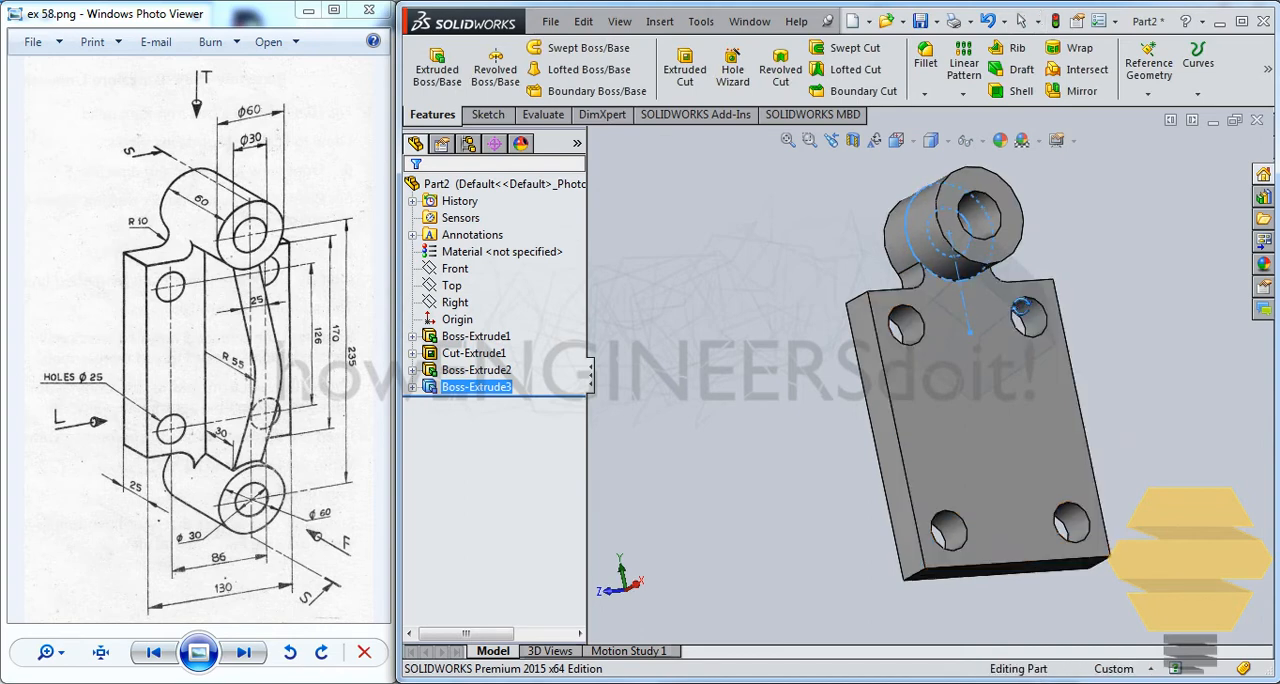
# Mirror Boss-Extrude2 and Boss-Extrude3 about the Top plane to the opposite end of the plate
pyautogui.moveTo(1009, 308); pyautogui.dragTo(1000, 278, button='middle')
pyautogui.scroll(1, 1000, 280)
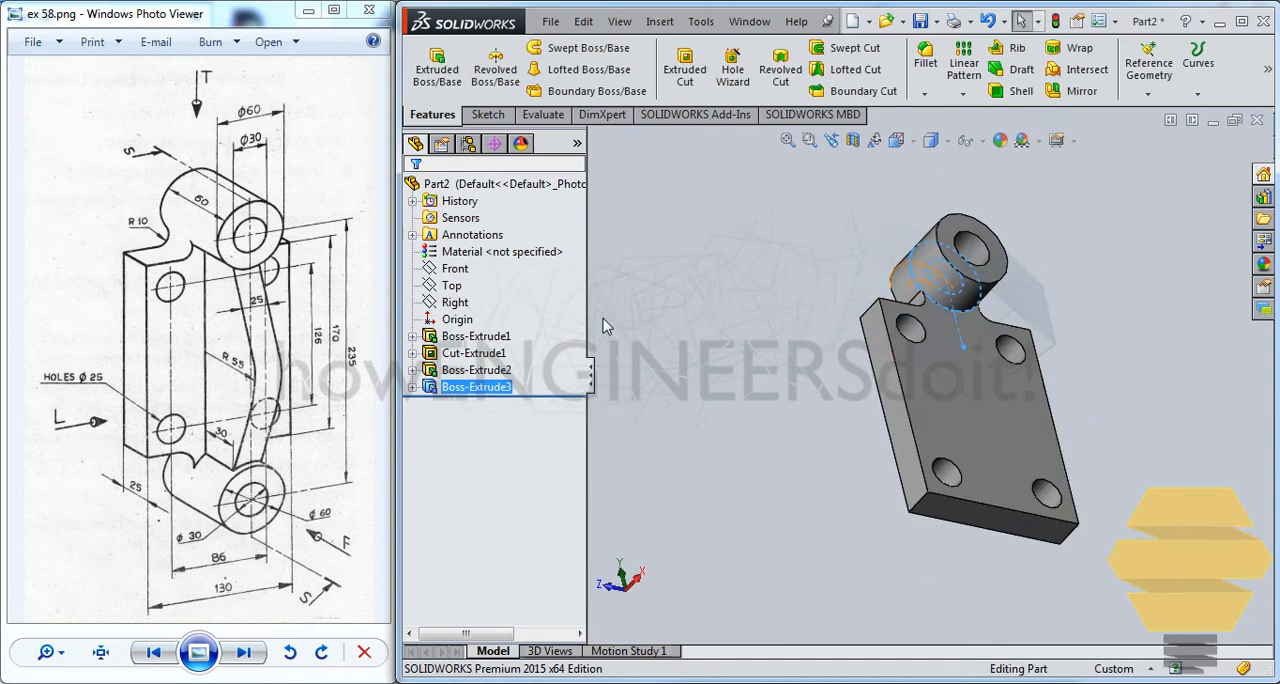
pyautogui.click(488, 372)
pyautogui.keyDown('ctrl'); pyautogui.click(480, 388); pyautogui.keyUp('ctrl')
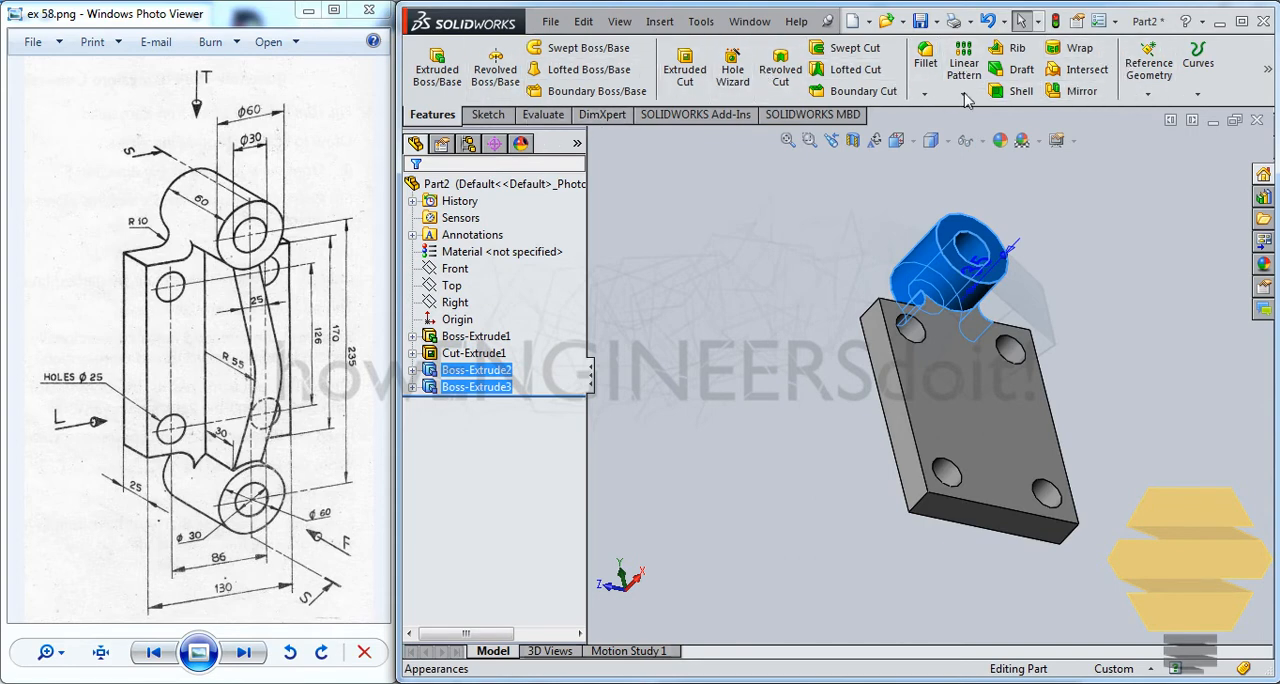
pyautogui.click(1078, 92)
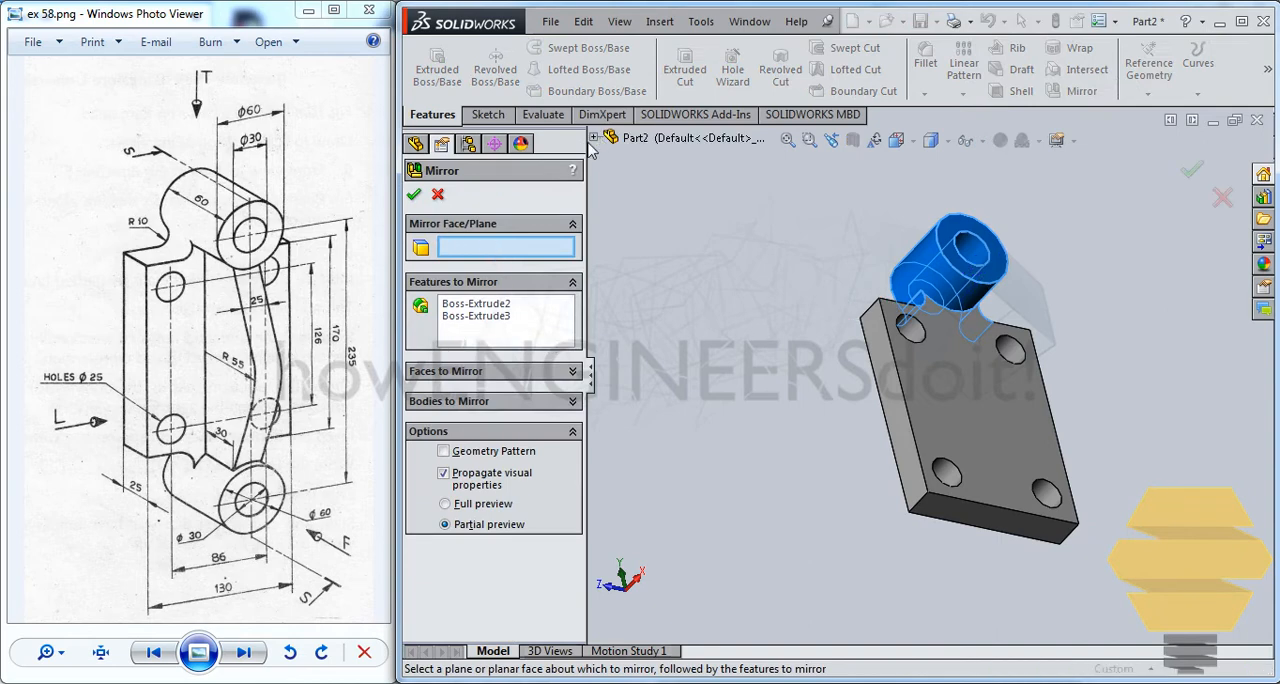
pyautogui.click(593, 138)
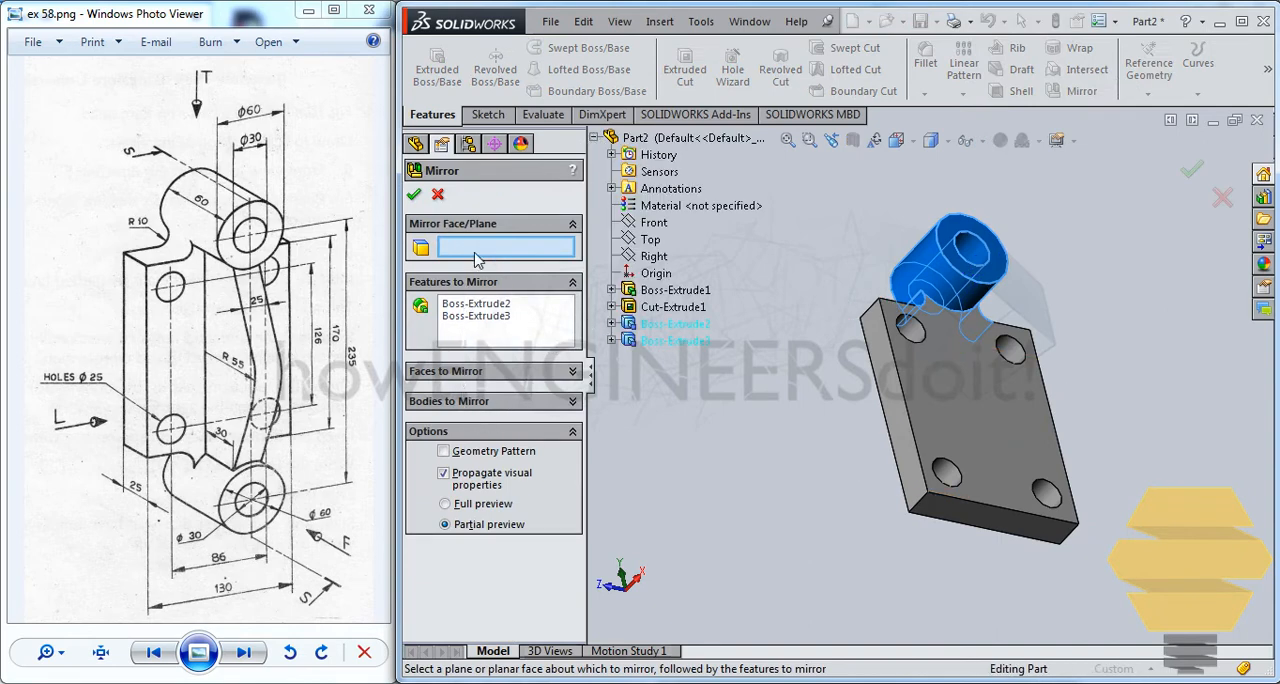
pyautogui.click(650, 239)
pyautogui.moveTo(920, 386); pyautogui.dragTo(906, 364, button='middle')
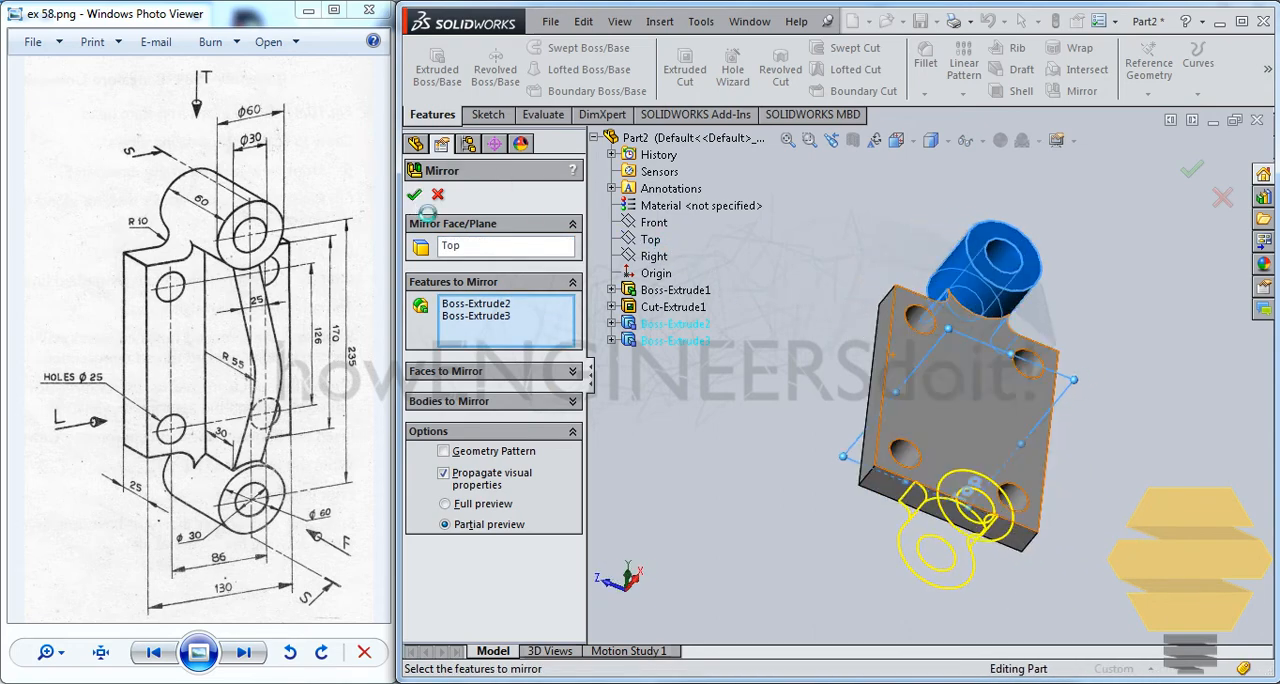
pyautogui.click(415, 196)
# Start a sketch on the plate's large face and draw an upright corner rectangle about 26 x 201 mm between the two bosses
pyautogui.moveTo(1000, 418); pyautogui.dragTo(727, 335, button='middle')
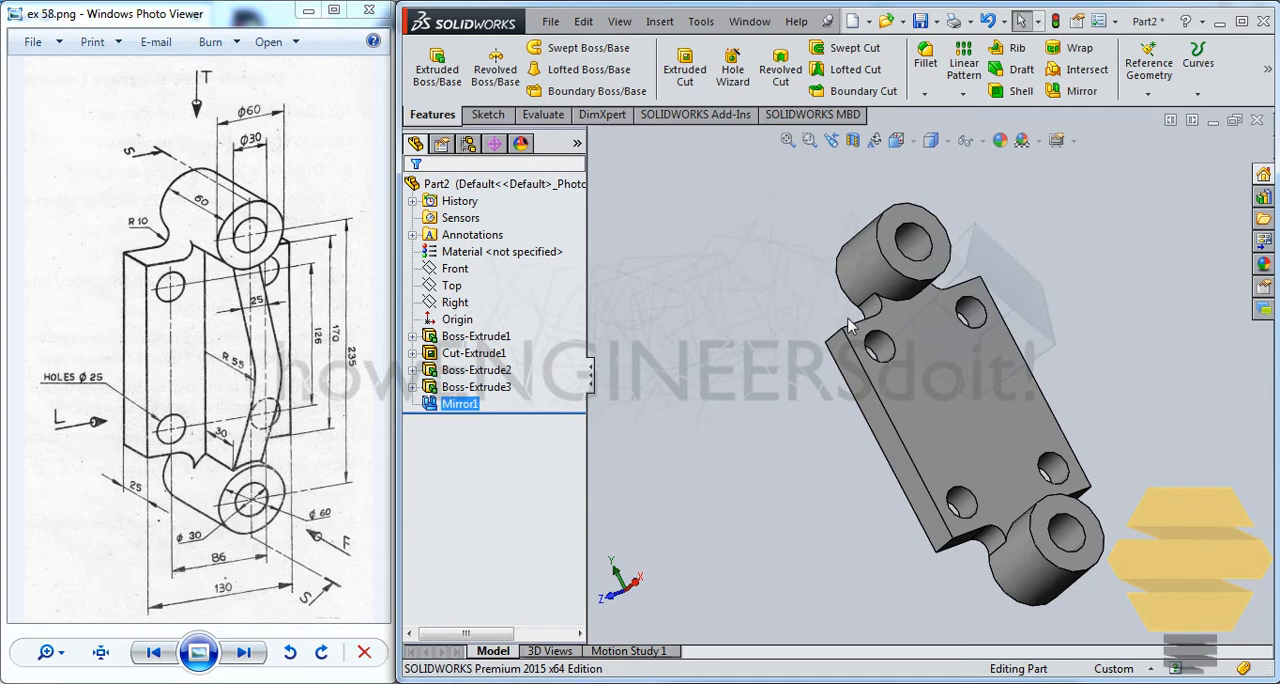
pyautogui.click(927, 341)
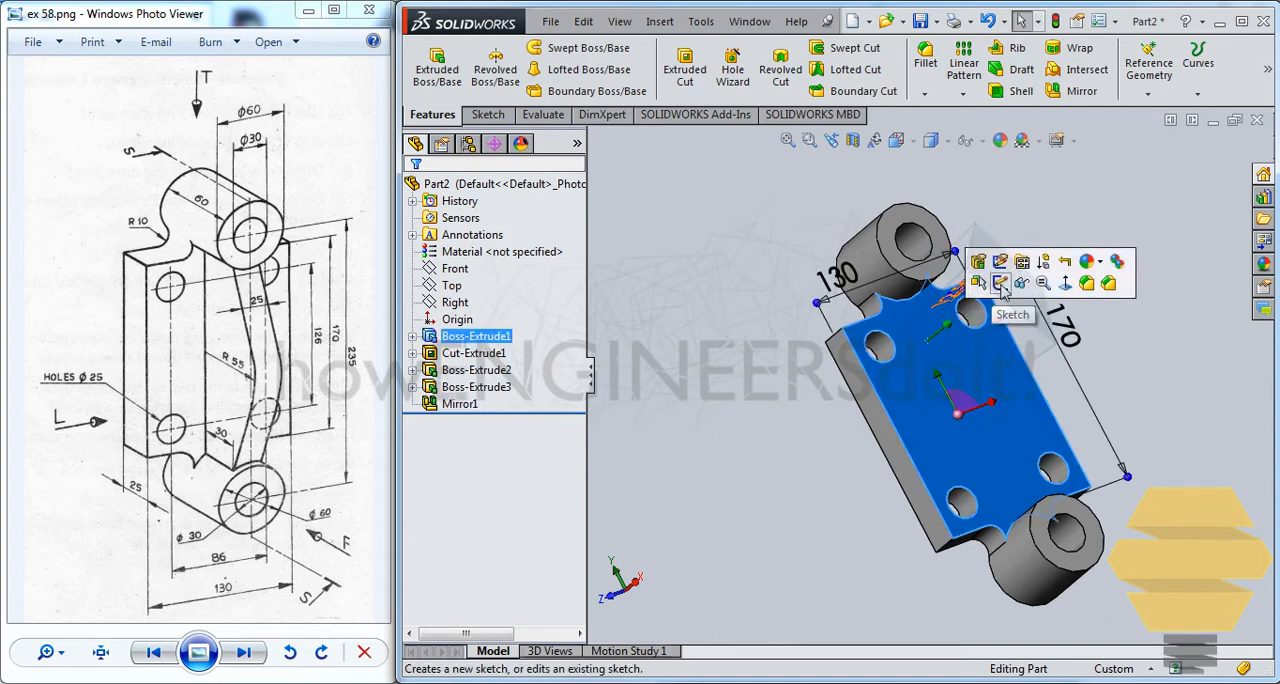
pyautogui.click(1008, 285)
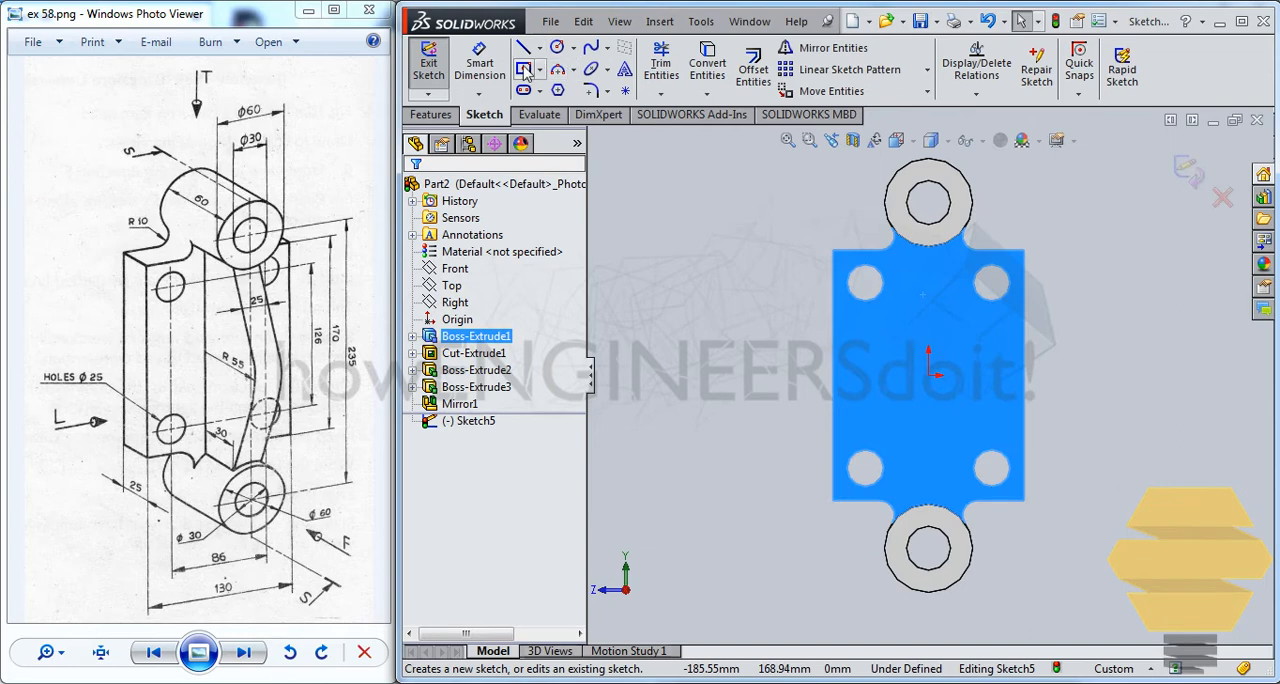
pyautogui.click(542, 68)
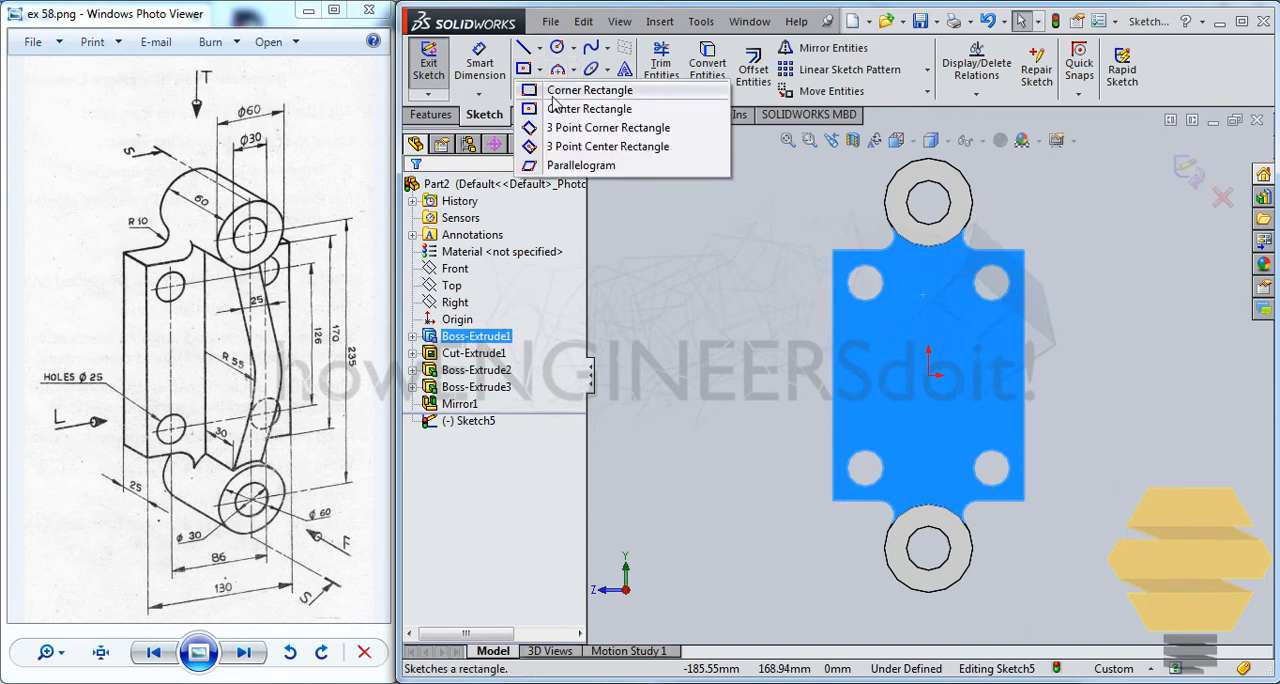
pyautogui.click(585, 90)
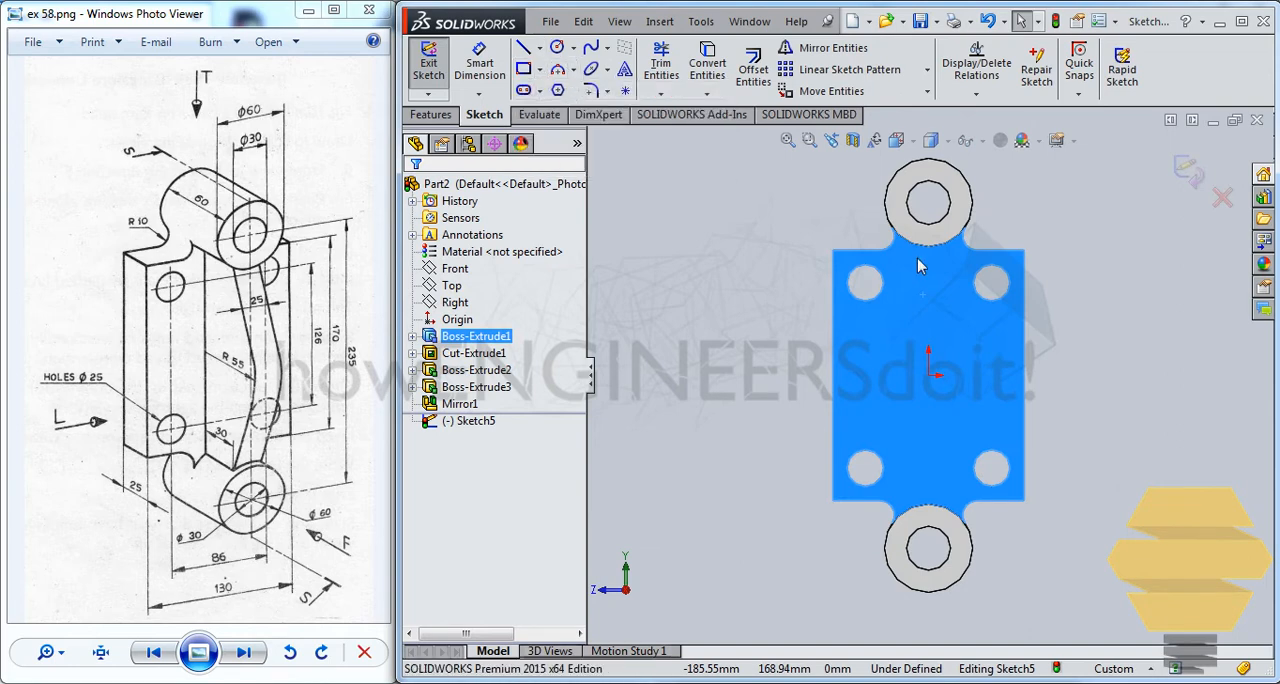
pyautogui.click(908, 226)
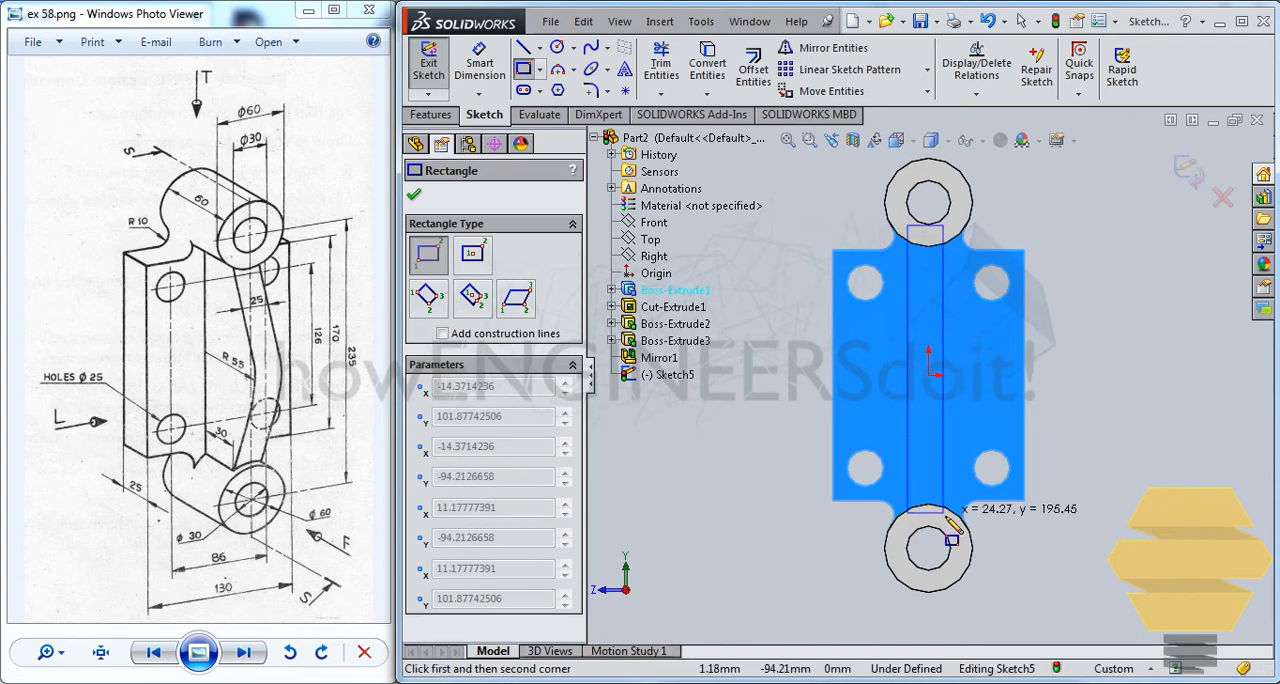
pyautogui.click(946, 519)
pyautogui.press('Escape')
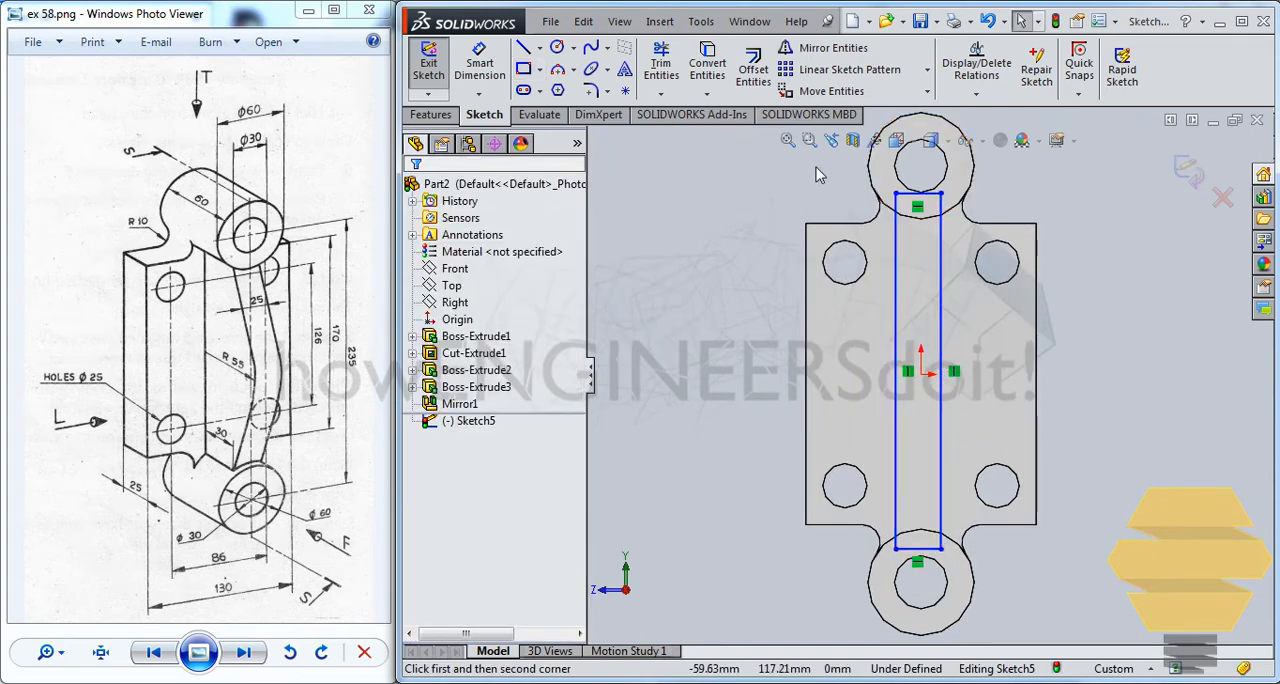
# Sketch a vertical centerline from the upper bore's centre to the lower bore's centre
pyautogui.click(541, 48)
pyautogui.click(568, 86)
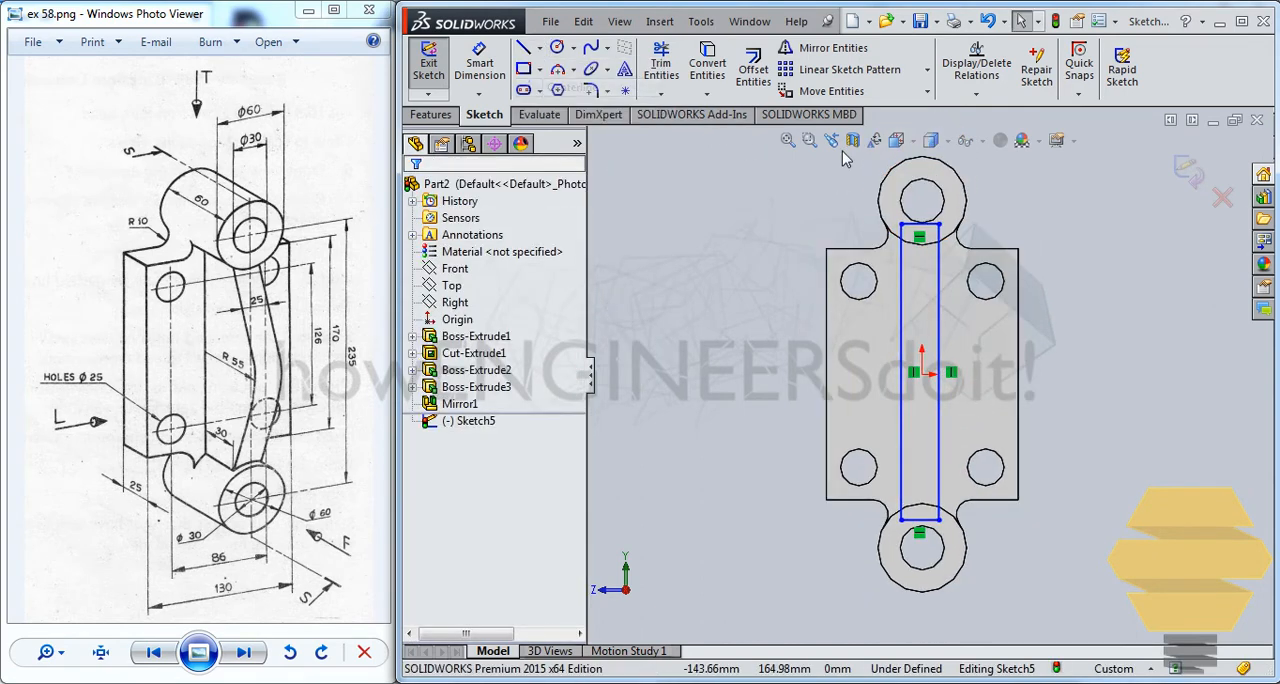
pyautogui.click(922, 201)
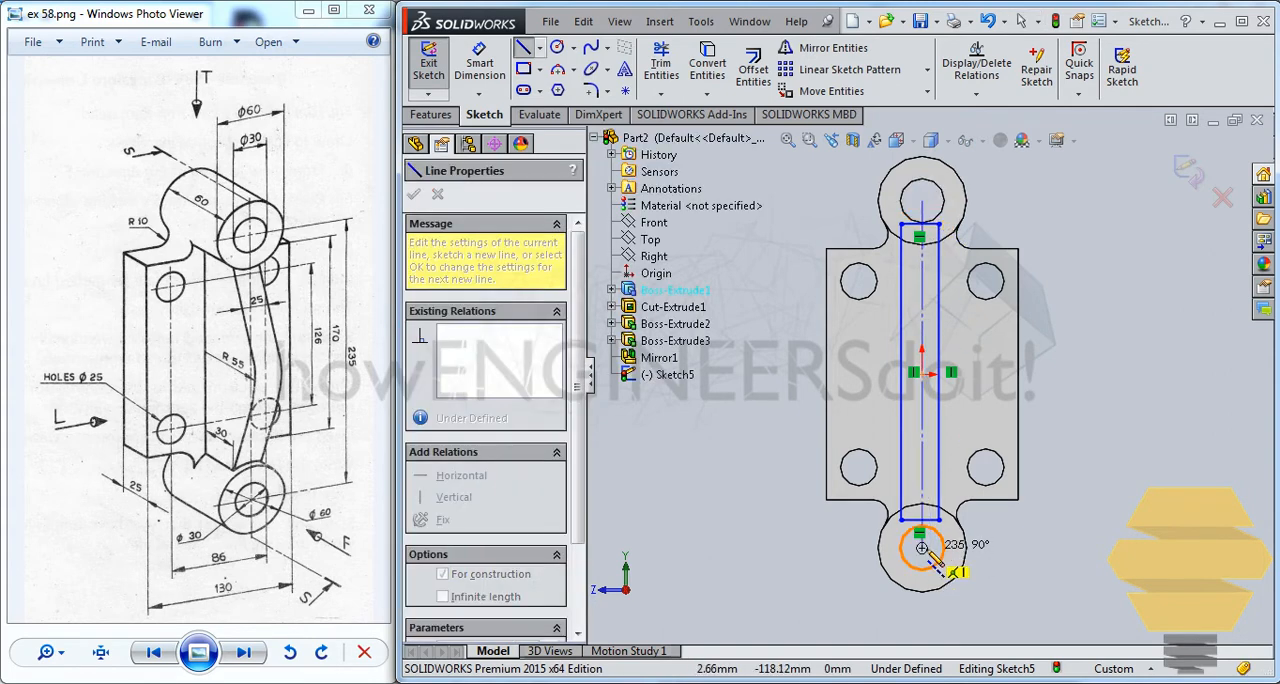
pyautogui.click(922, 548)
pyautogui.press('Escape')
# Make the rectangle's two long sides symmetric about the vertical centerline
pyautogui.scroll(-2, 912, 280)
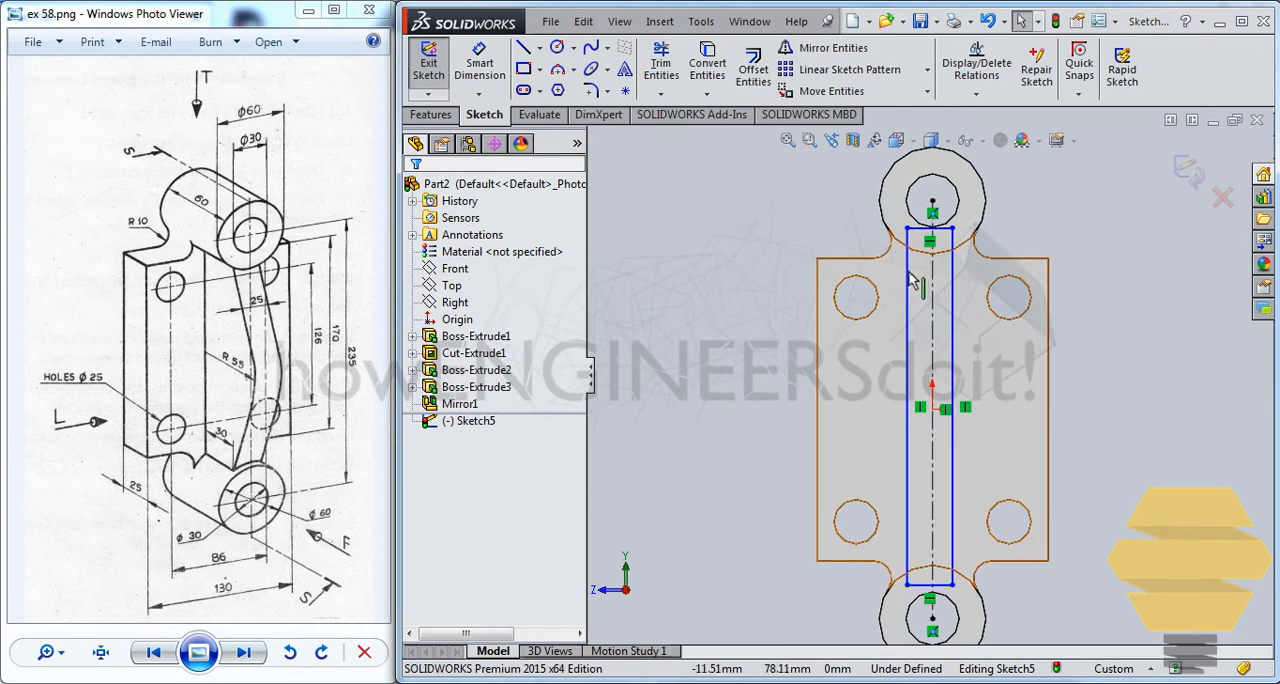
pyautogui.click(910, 280)
pyautogui.keyDown('ctrl'); pyautogui.click(911, 298); pyautogui.keyUp('ctrl')
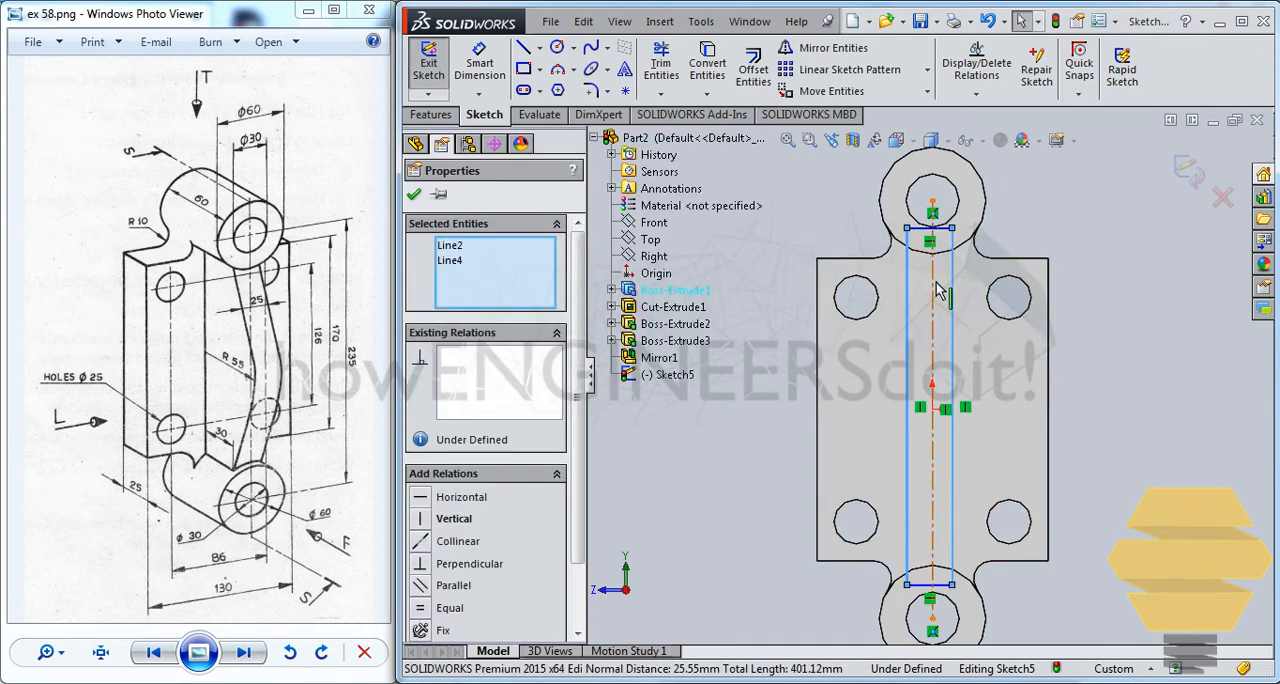
pyautogui.keyDown('ctrl'); pyautogui.click(933, 283); pyautogui.keyUp('ctrl')
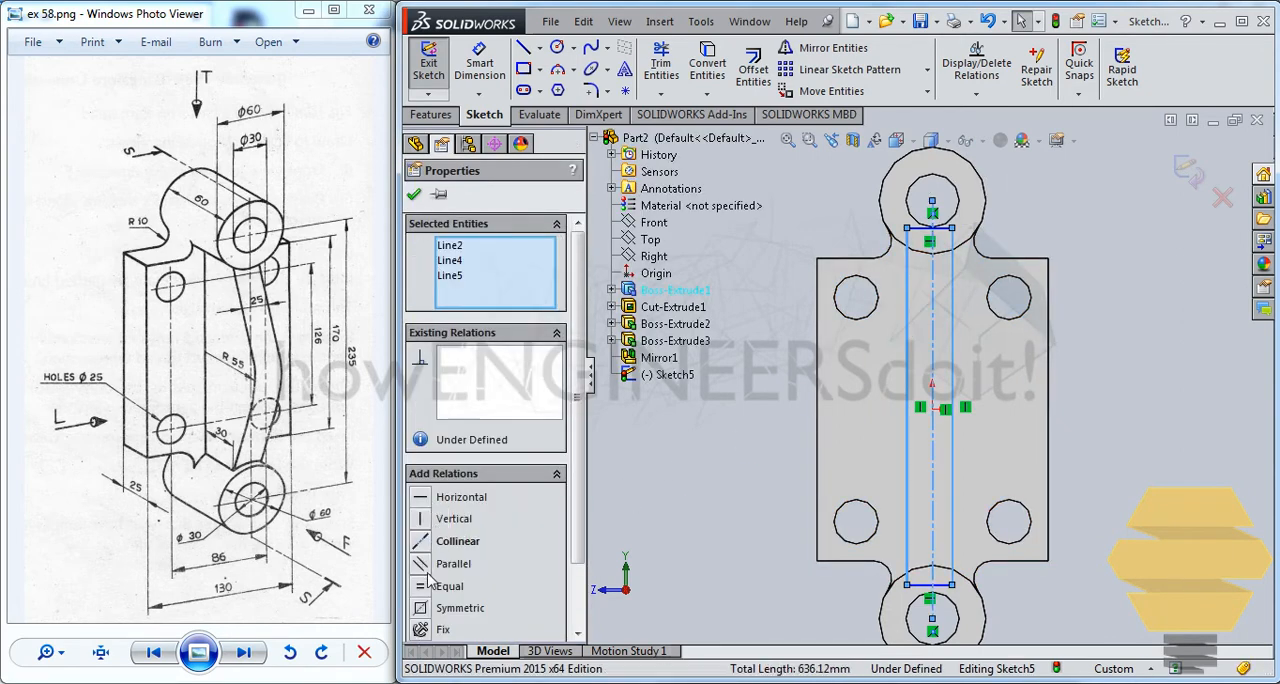
pyautogui.click(422, 609)
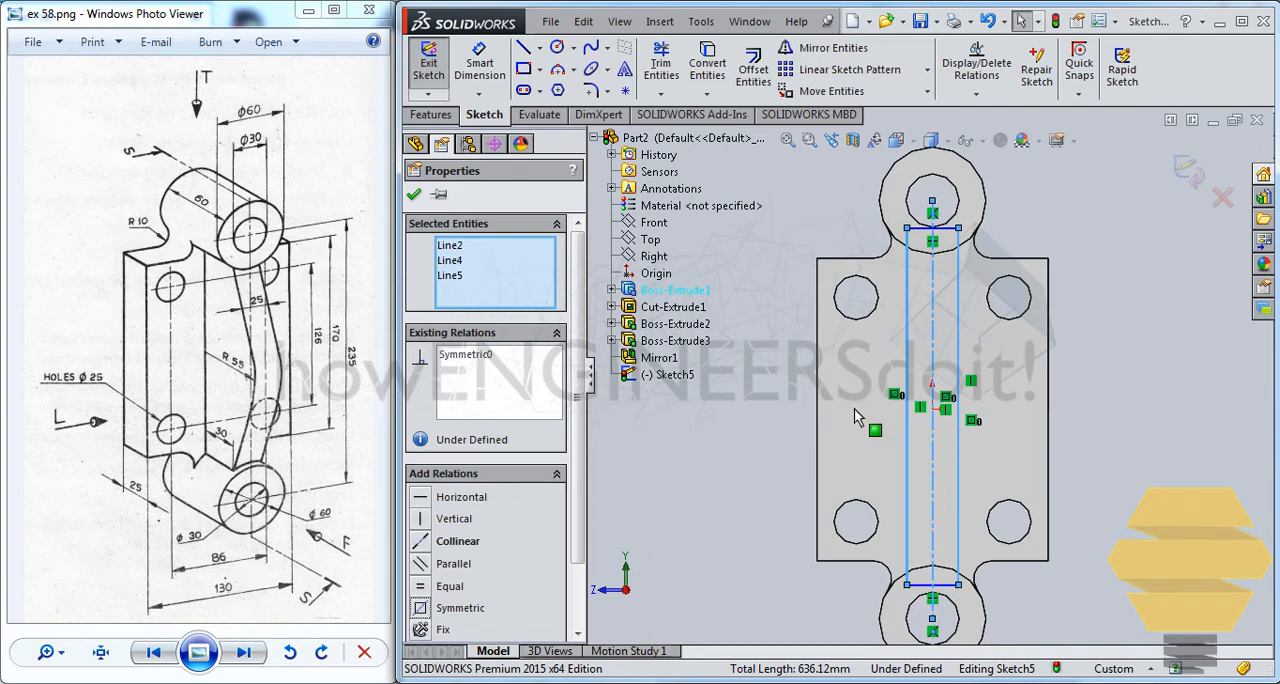
pyautogui.click(416, 195)
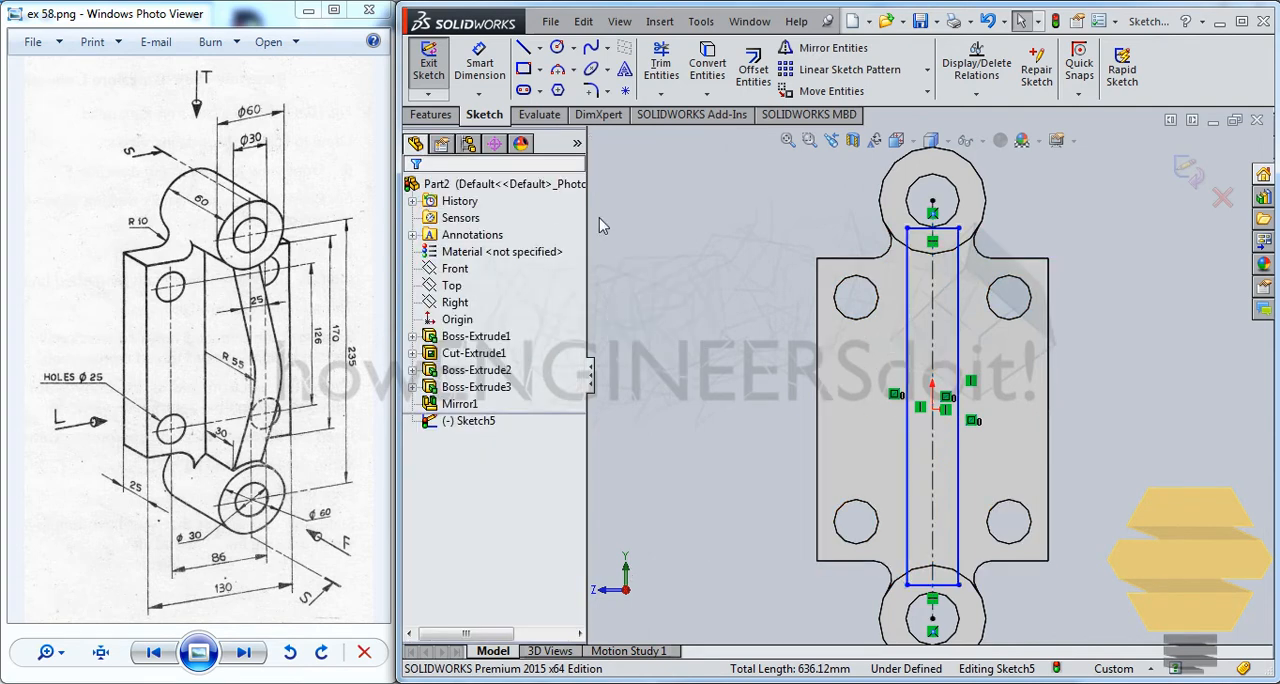
# Dimension the rectangle's short upper side to 25 mm
pyautogui.click(480, 65)
pyautogui.click(940, 229)
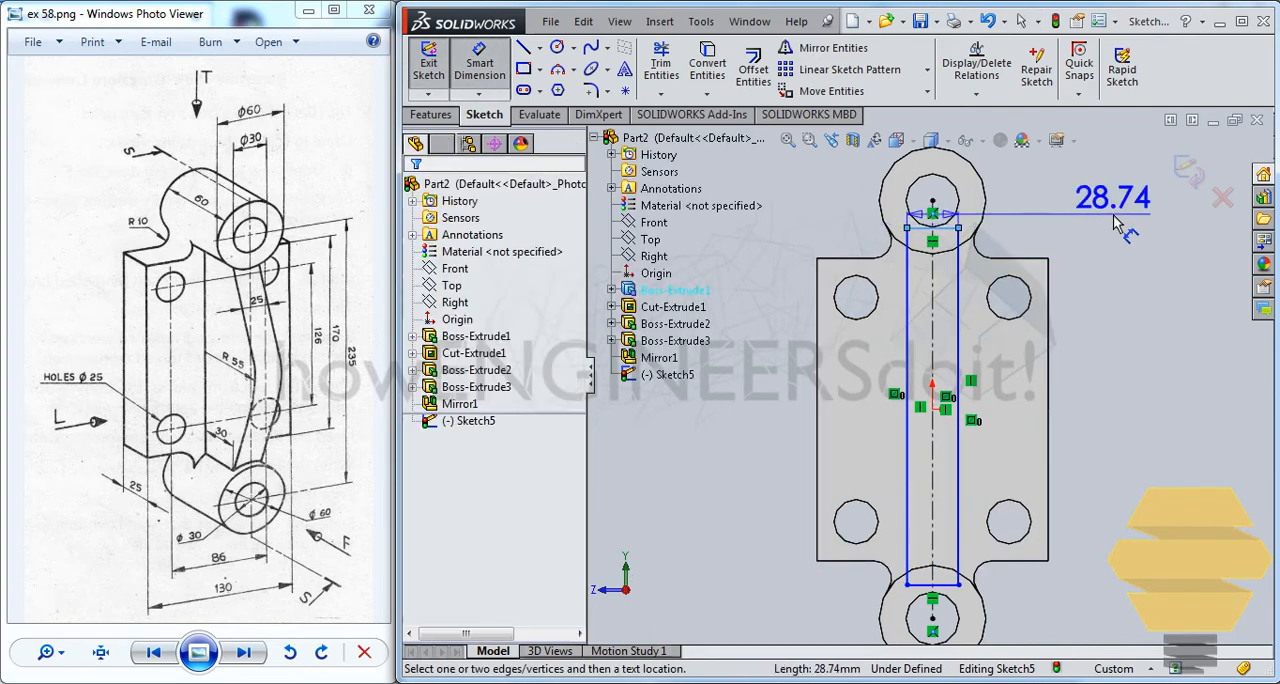
pyautogui.click(955, 202)
pyautogui.write('25')
pyautogui.press('Return')
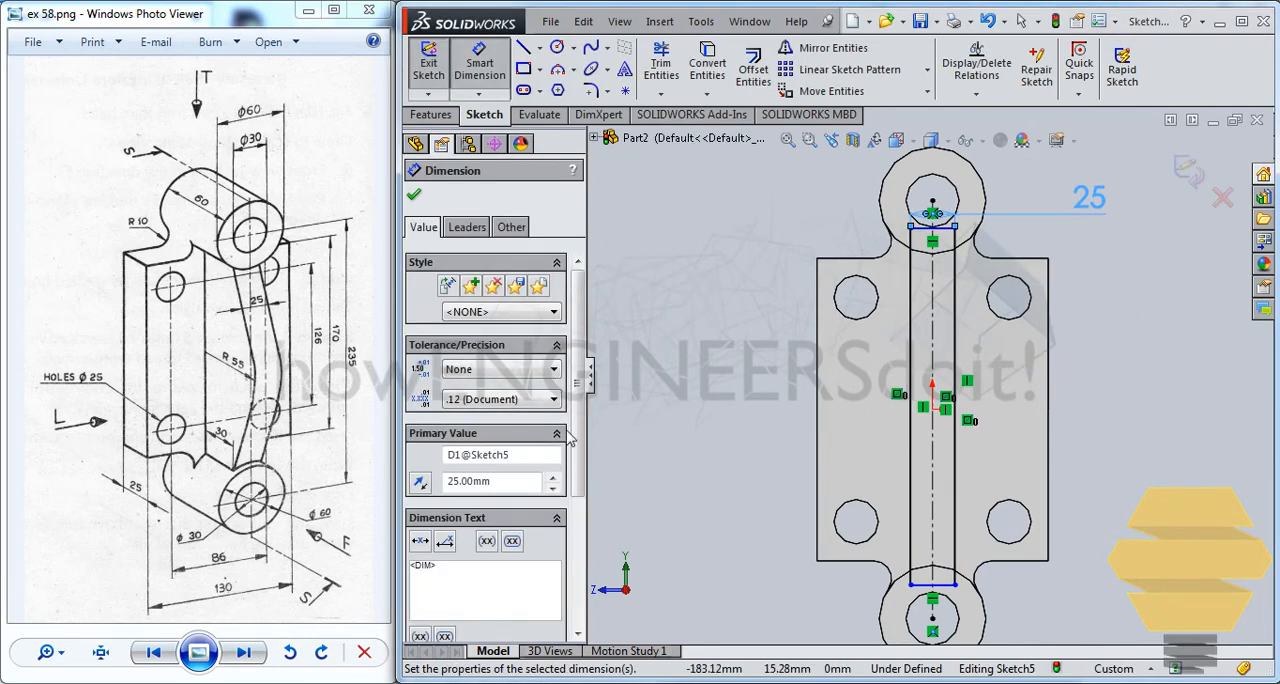
pyautogui.scroll(-2, 836, 478)
pyautogui.press('Escape')
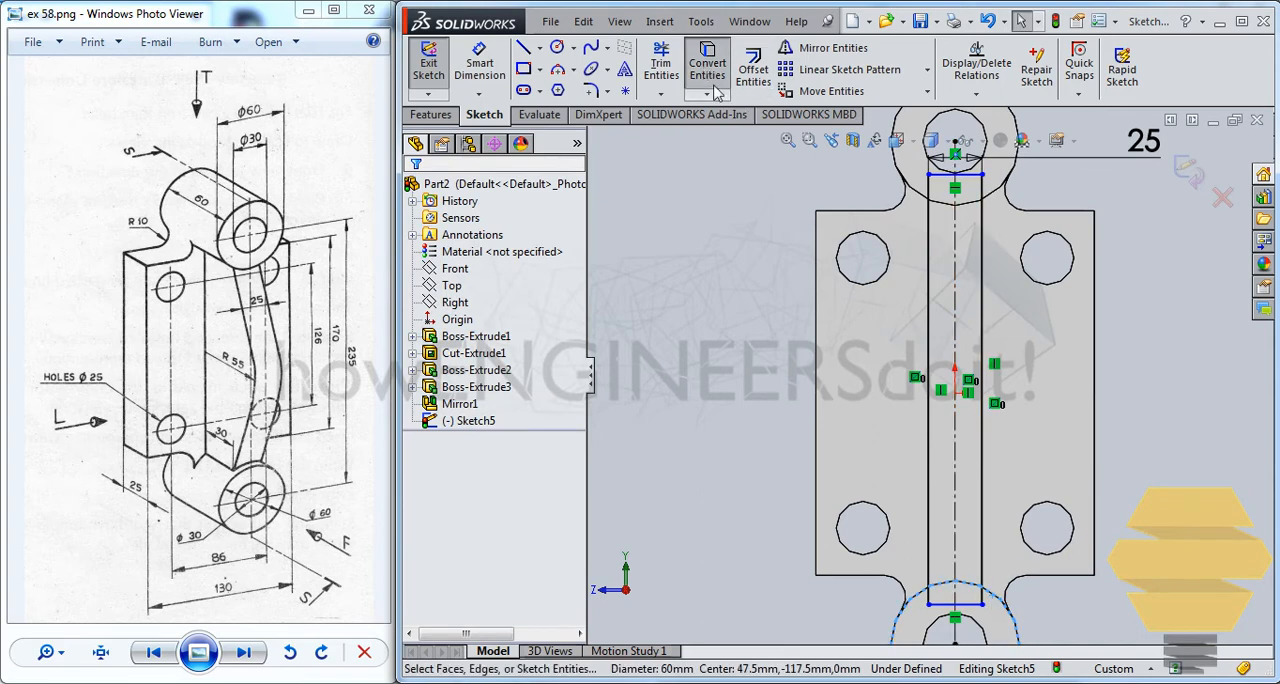
# Trim the rectangle's lower end and the surplus arc so the profile closes along the lower boss's outline
pyautogui.click(659, 64)
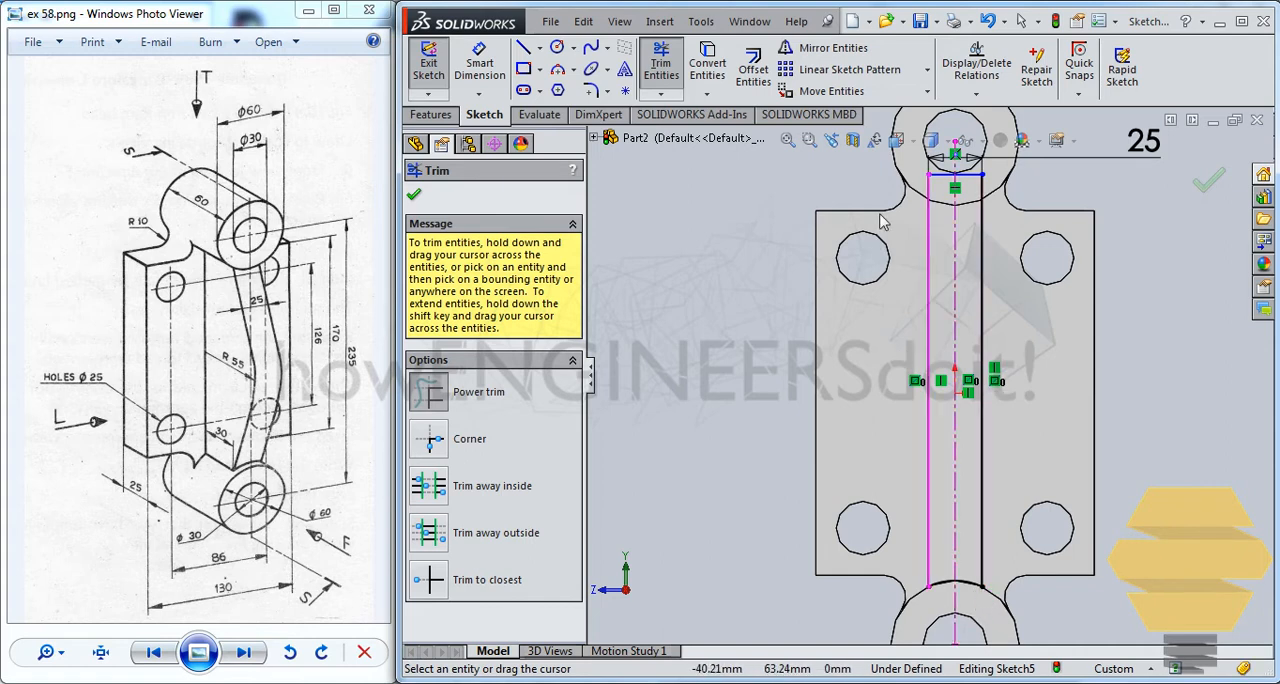
pyautogui.scroll(-4, 968, 190)
pyautogui.press('Escape')
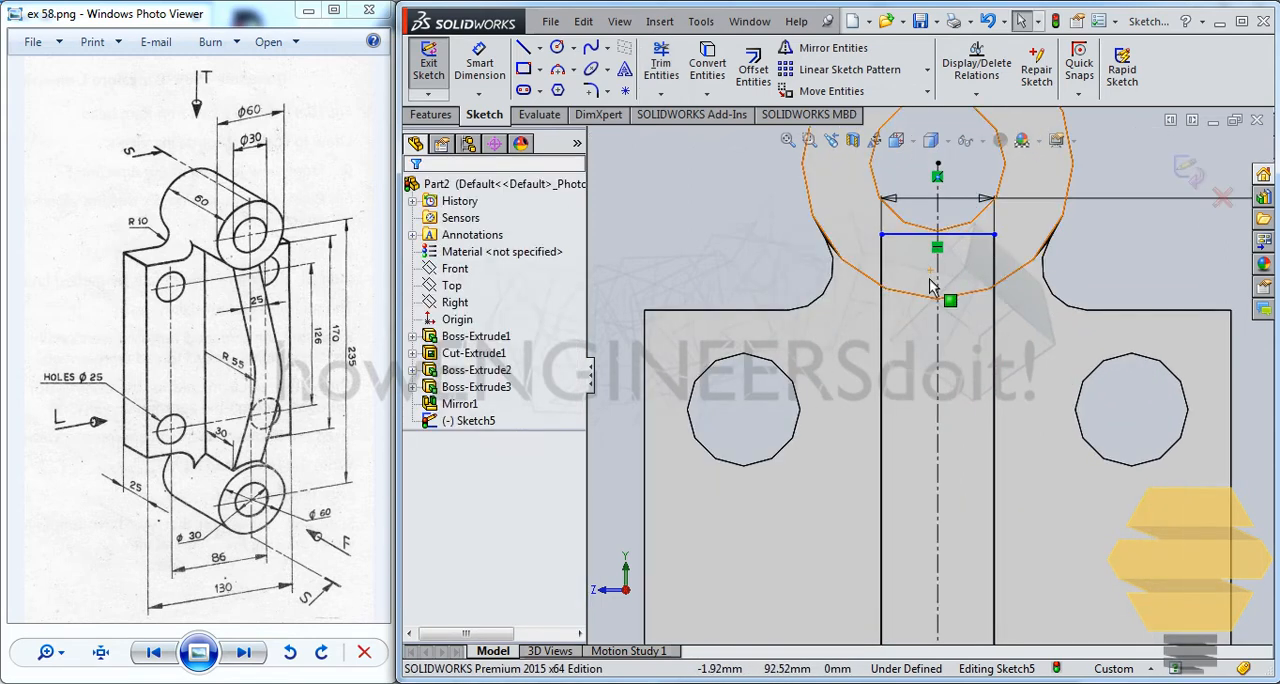
# Convert the upper boss's round edge into the sketch and trim the rectangle's upper end back to that arc
pyautogui.click(932, 258)
pyautogui.click(938, 294)
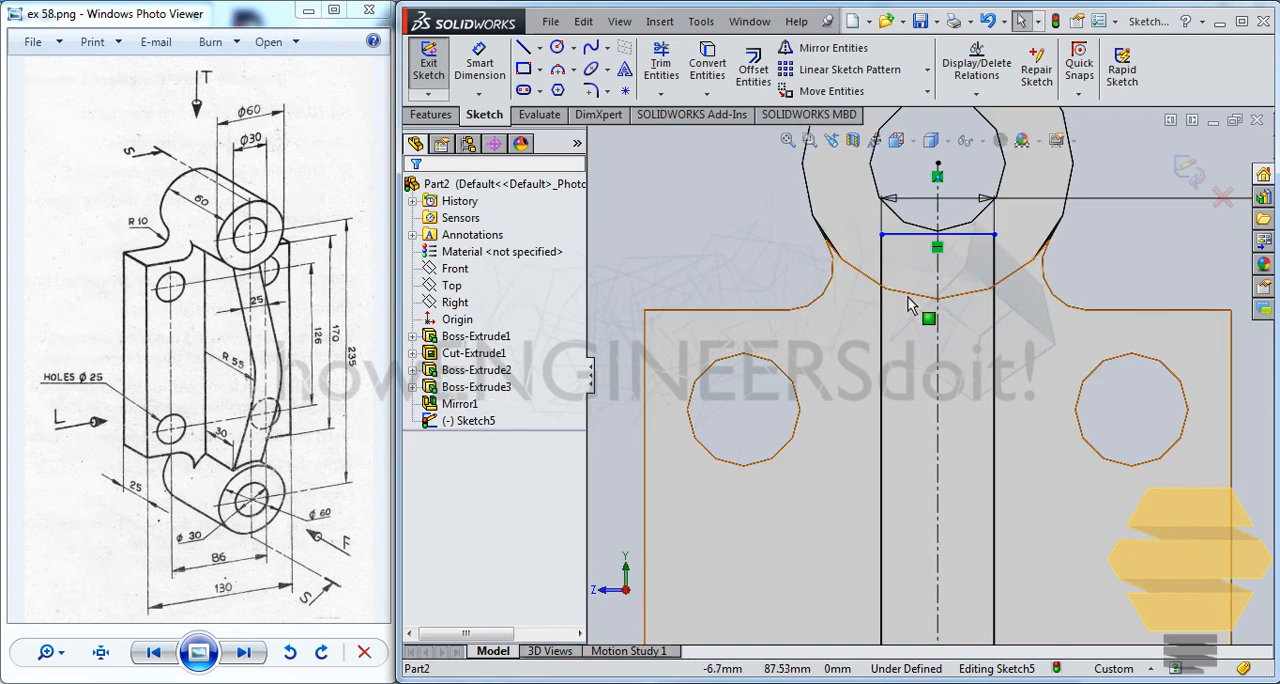
pyautogui.click(720, 70)
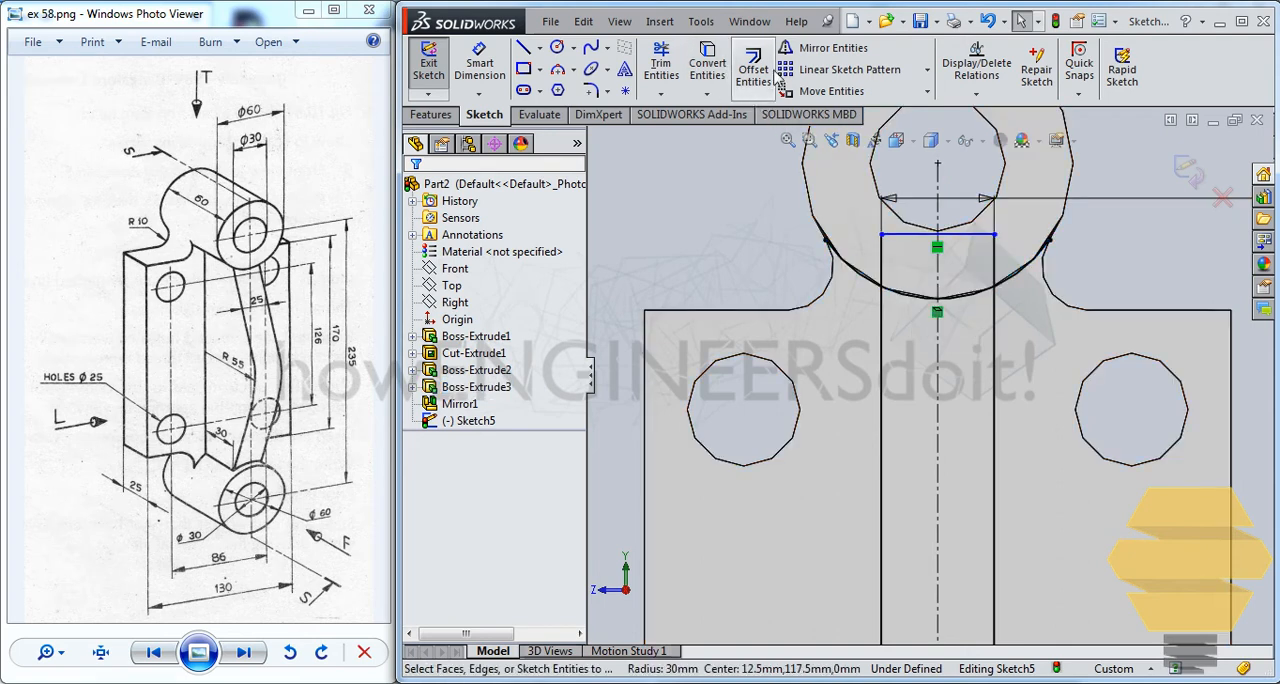
pyautogui.click(661, 65)
pyautogui.moveTo(860, 258)
pyautogui.mouseDown()
pyautogui.moveTo(895, 262)
pyautogui.moveTo(918, 222)
pyautogui.moveTo(962, 265)
pyautogui.mouseUp()
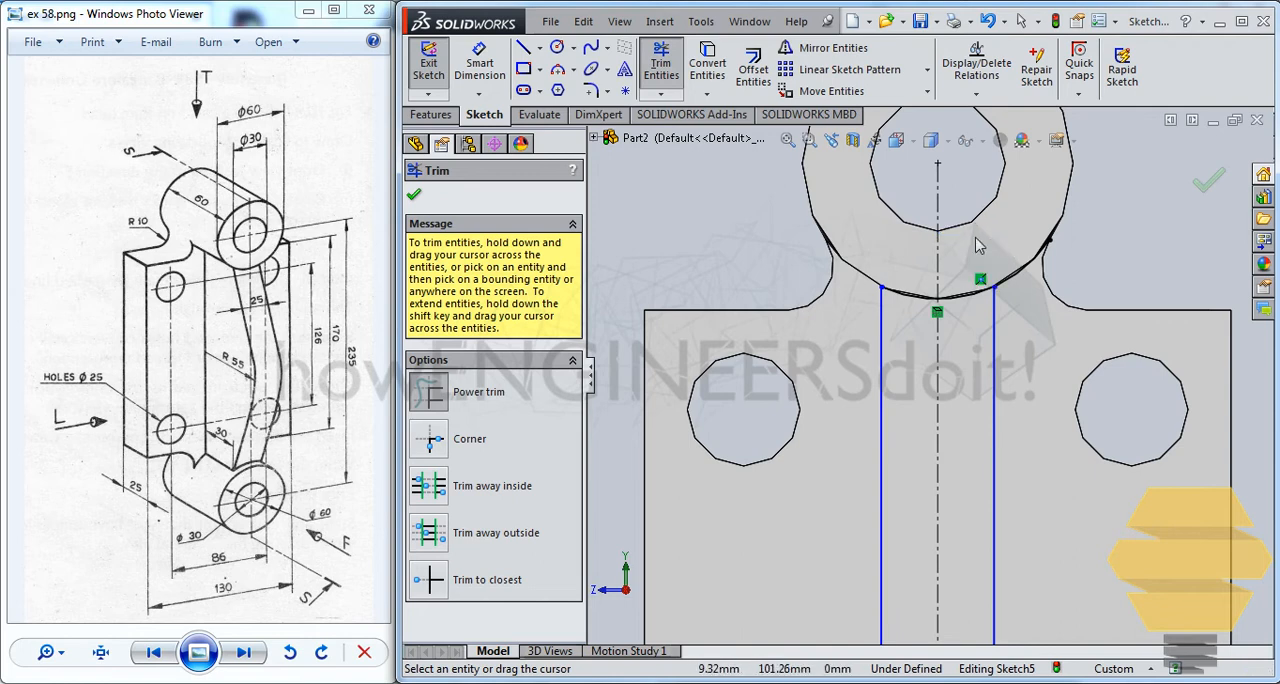
pyautogui.scroll(6, 978, 247)
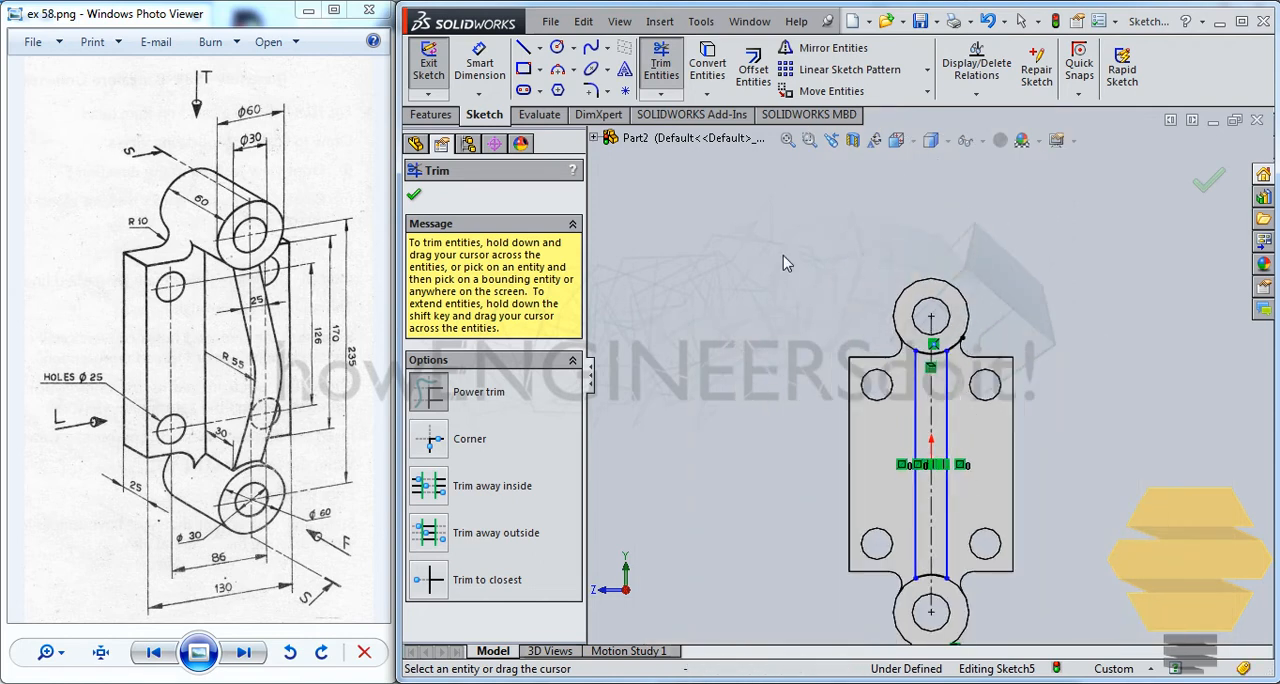
pyautogui.scroll(-4, 980, 450)
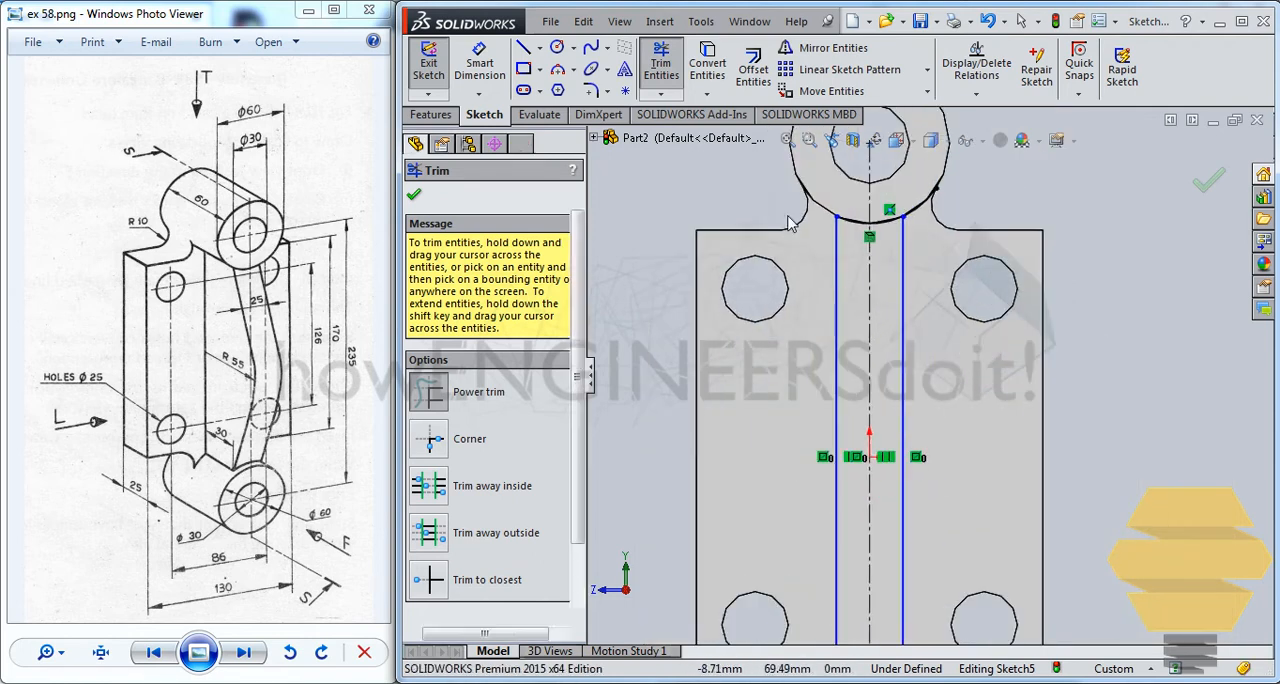
pyautogui.press('Escape')
# Dimension the spacing between the profile's two long sides to 25 mm
pyautogui.click(479, 62)
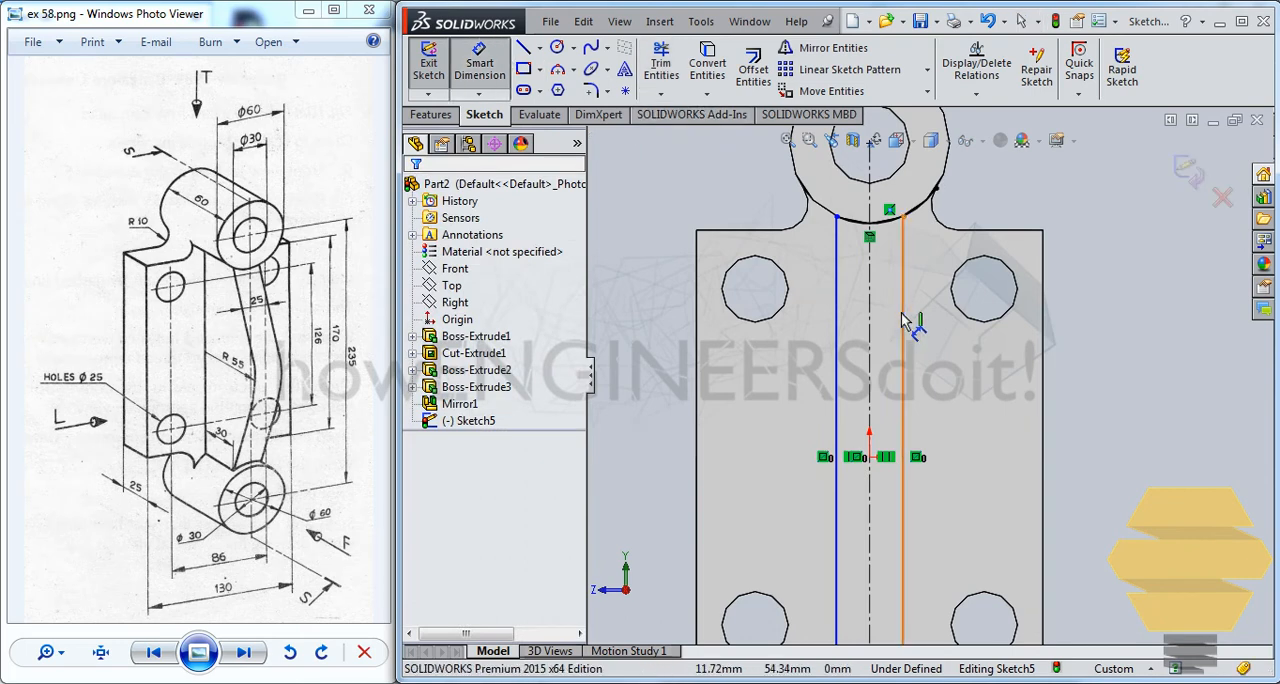
pyautogui.click(903, 320)
pyautogui.click(836, 300)
pyautogui.click(1095, 385)
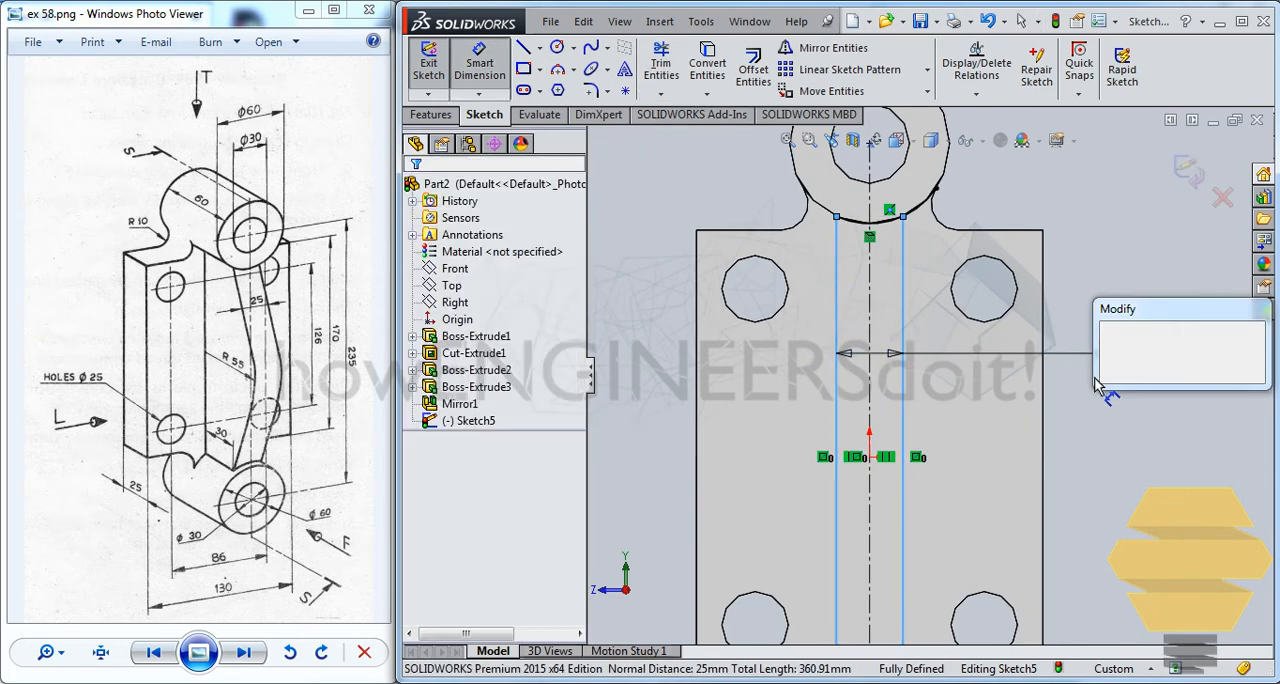
pyautogui.click(1107, 340)
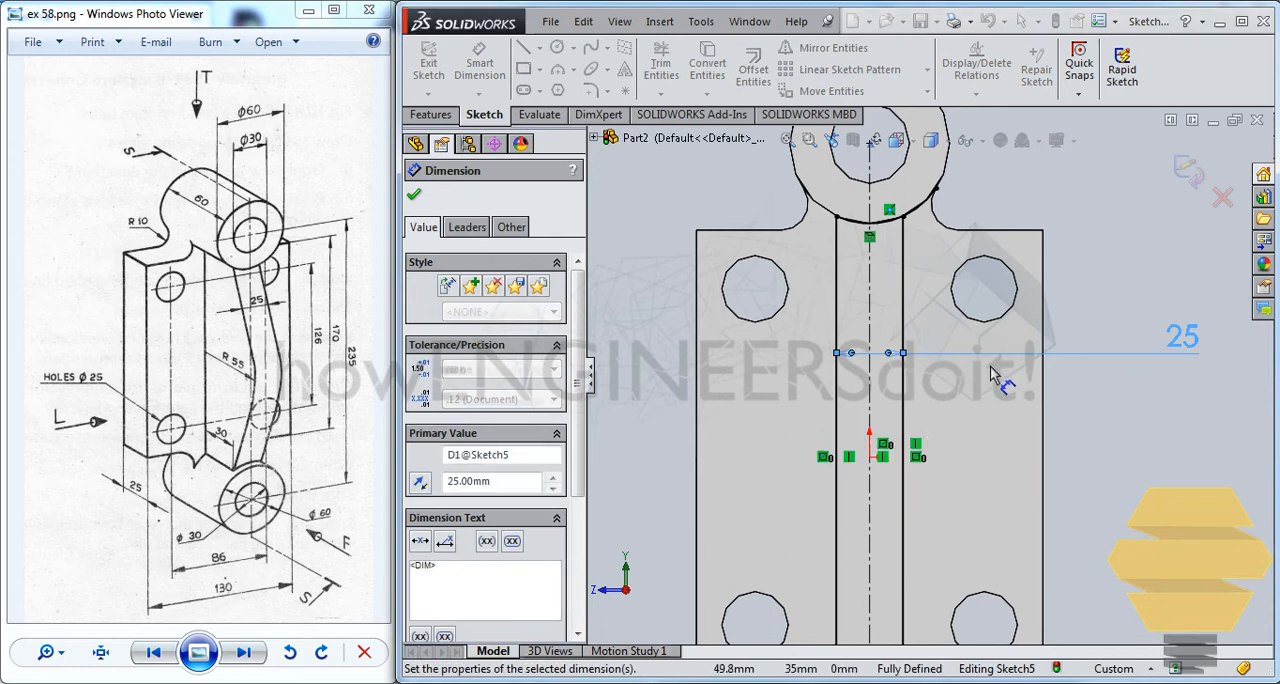
pyautogui.scroll(2, 991, 367)
pyautogui.scroll(-4, 932, 260)
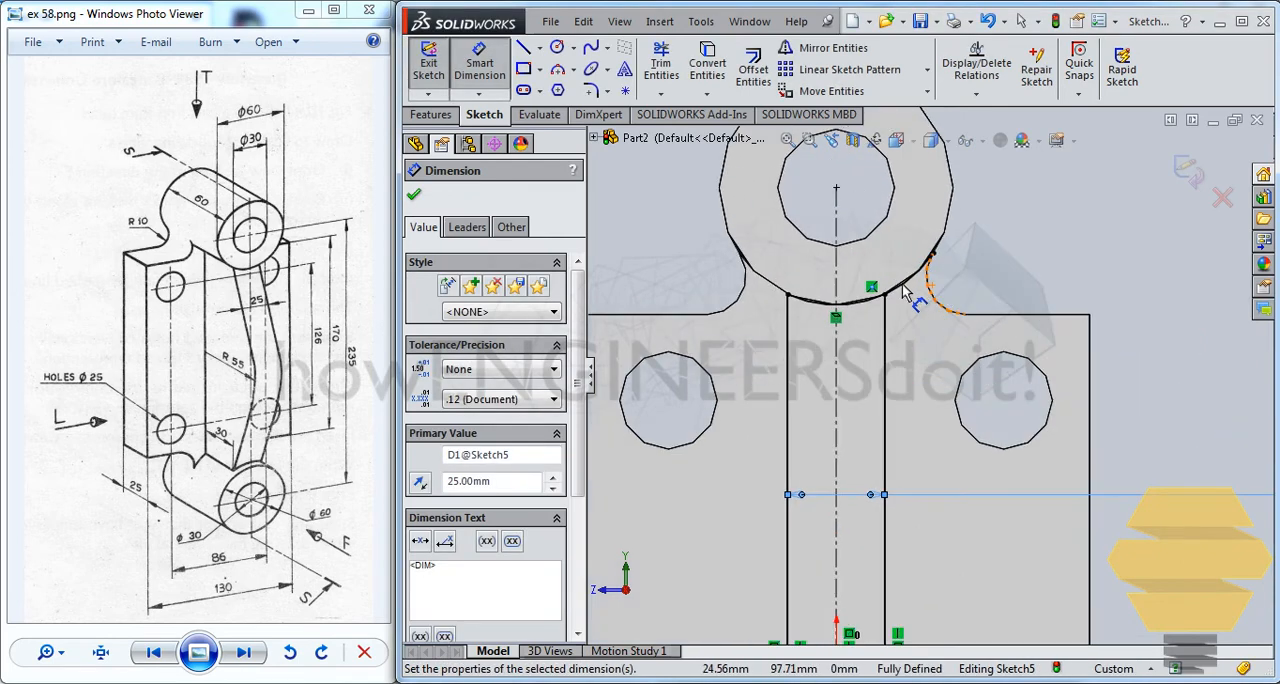
pyautogui.press('Escape')
# Trim the leftover piece of the upper arc that extends beyond the rib profile
pyautogui.click(661, 62)
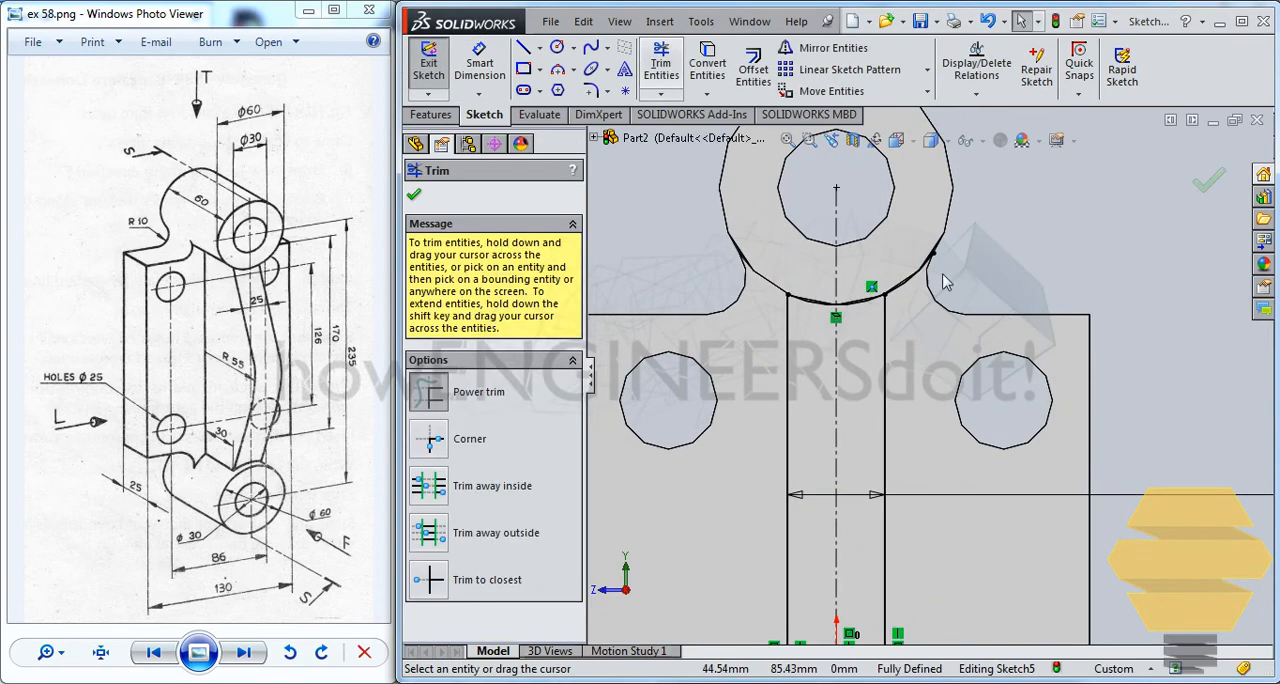
pyautogui.scroll(3, 960, 278)
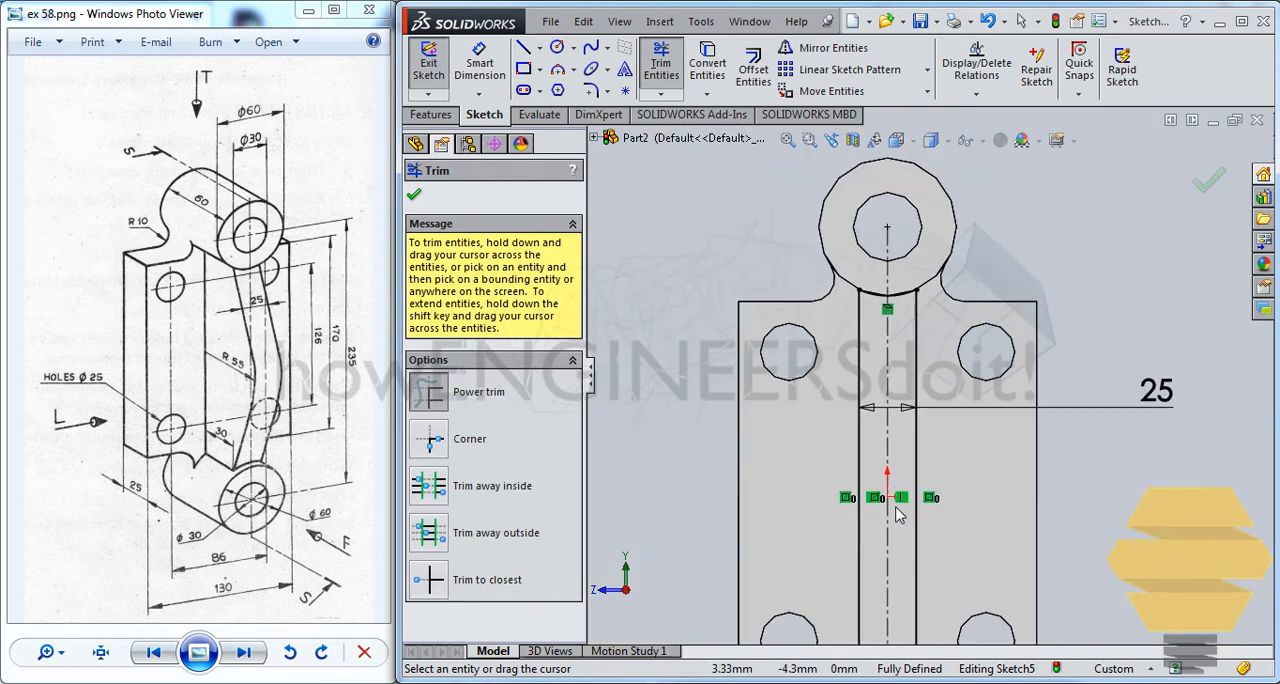
pyautogui.scroll(2, 929, 375)
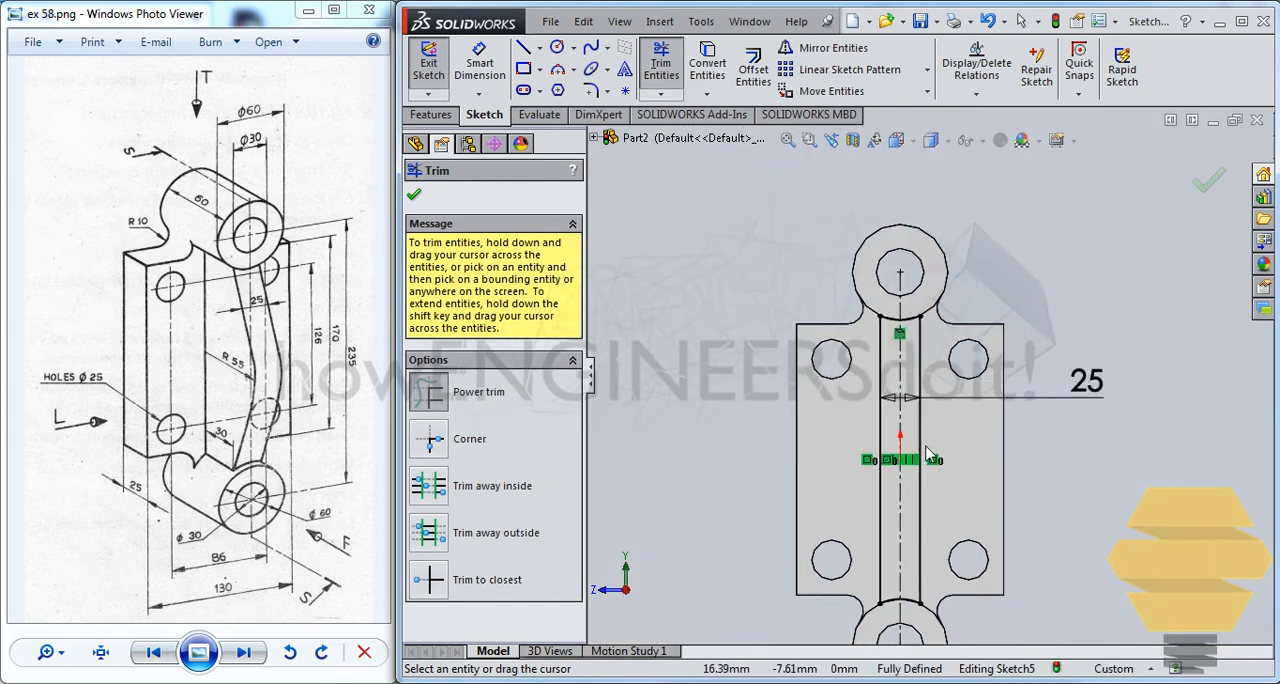
pyautogui.click(1208, 182)
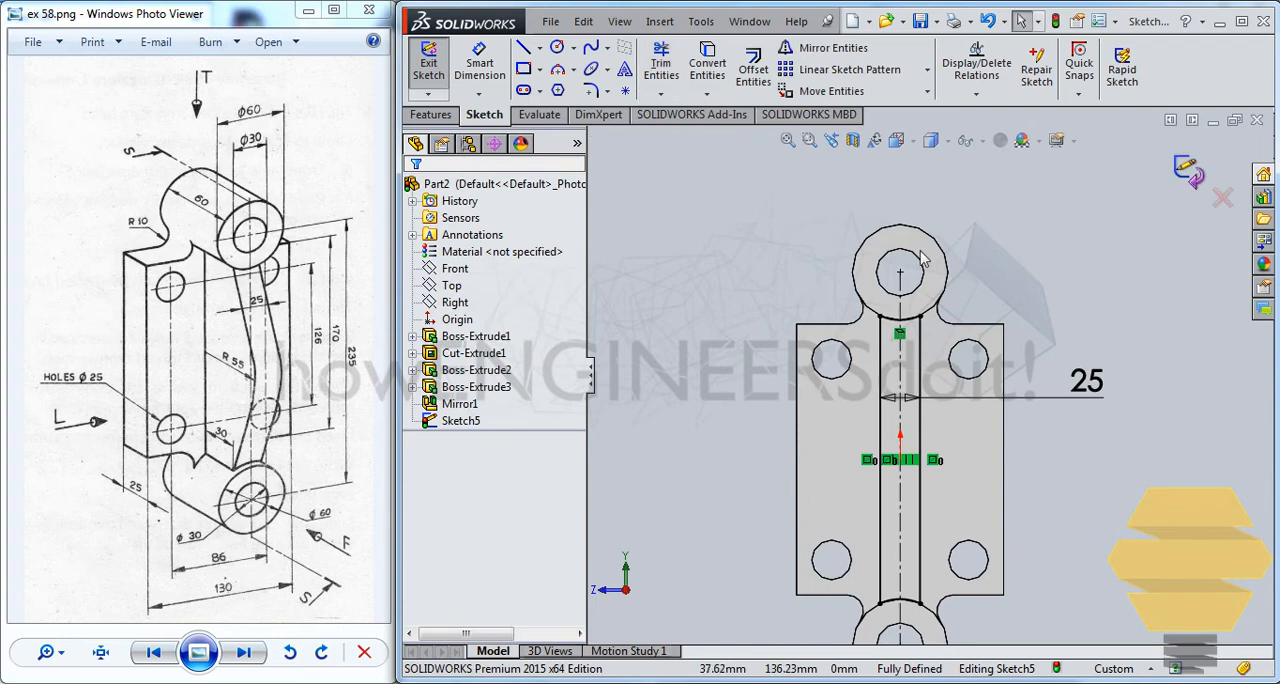
# Extrude the rib profile 55 mm as a blind boss merged with the body
pyautogui.click(452, 115)
pyautogui.click(437, 69)
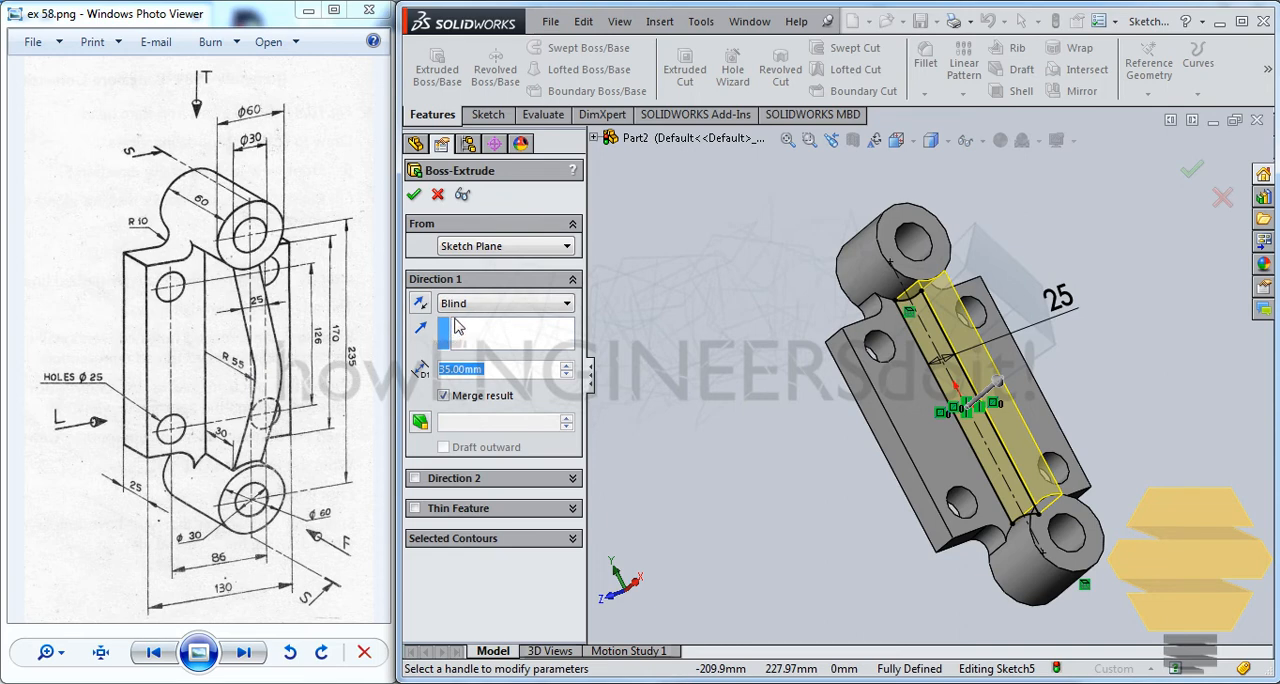
pyautogui.write('55')
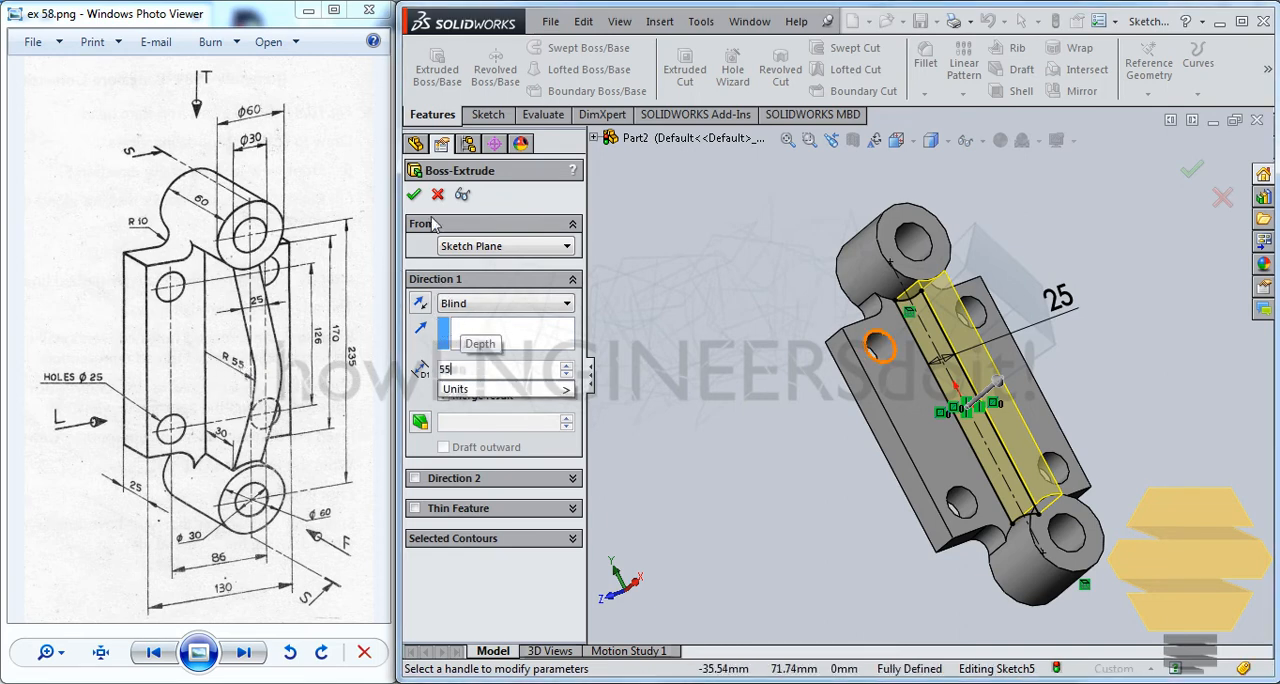
pyautogui.press('Return')
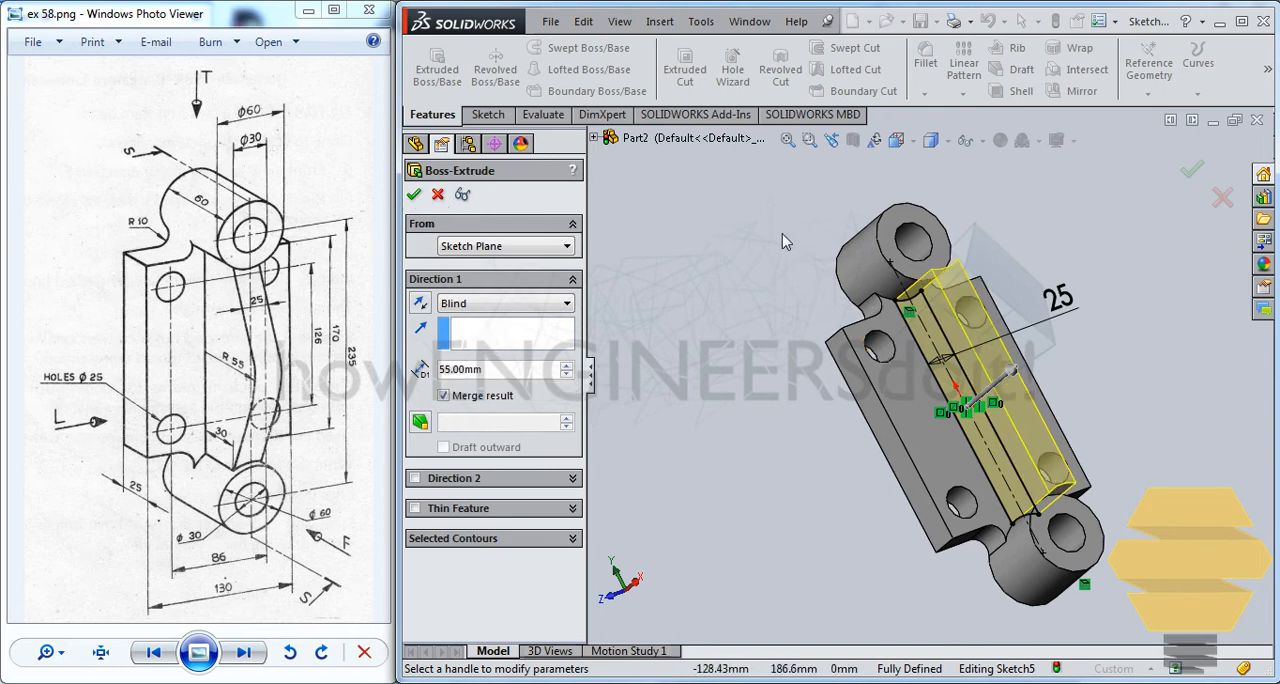
pyautogui.click(414, 196)
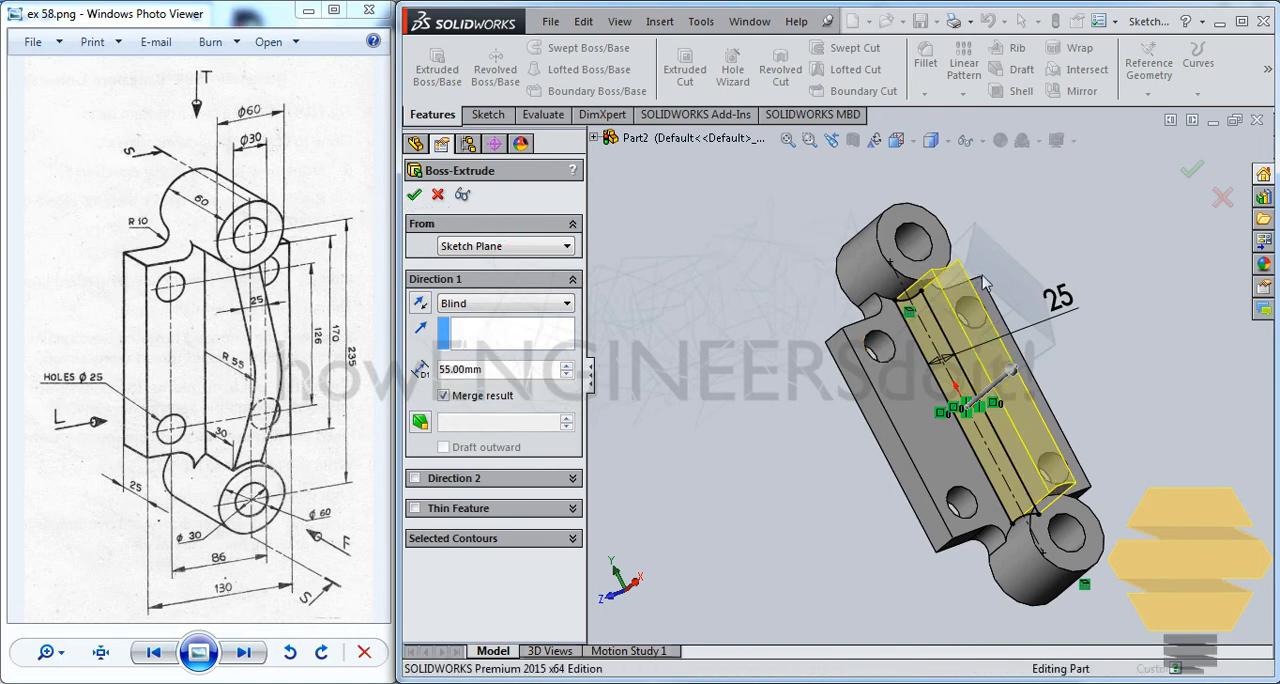
# Start a sketch on the rib's side face and draw a circle about 141 mm in diameter centred at the midpoint of the rib-plate edge
pyautogui.moveTo(990, 330); pyautogui.dragTo(950, 366, button='middle')
pyautogui.click(952, 366)
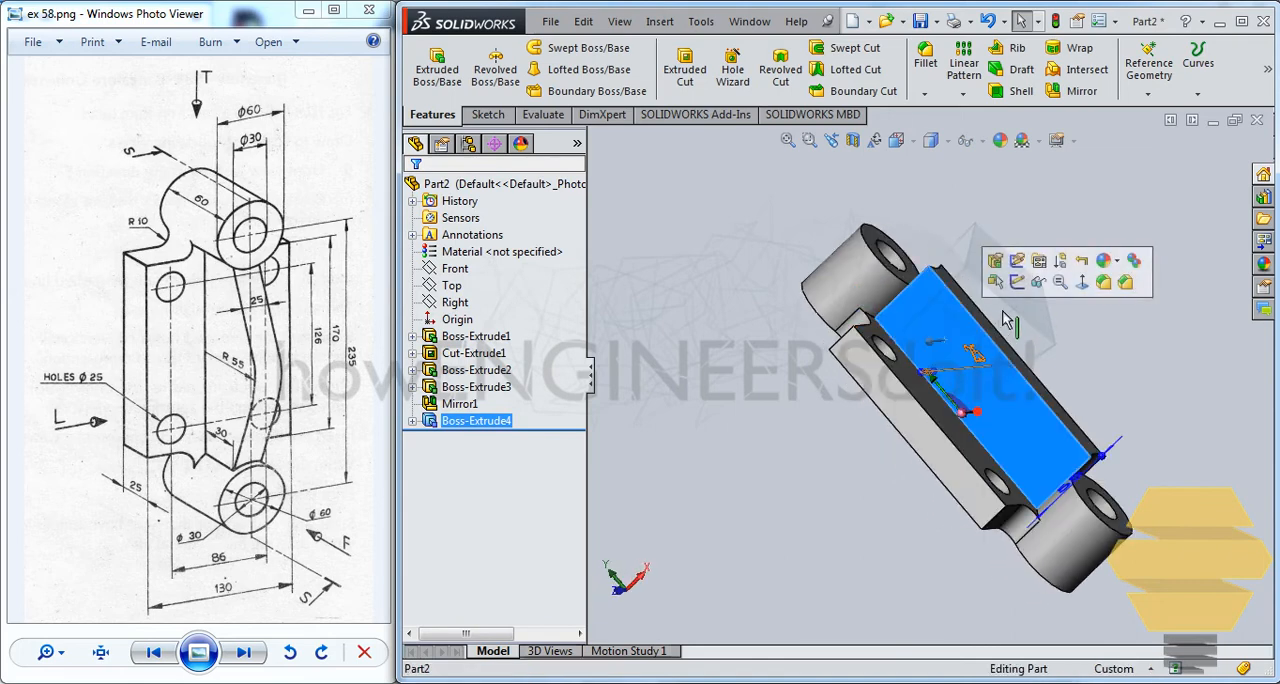
pyautogui.click(1017, 284)
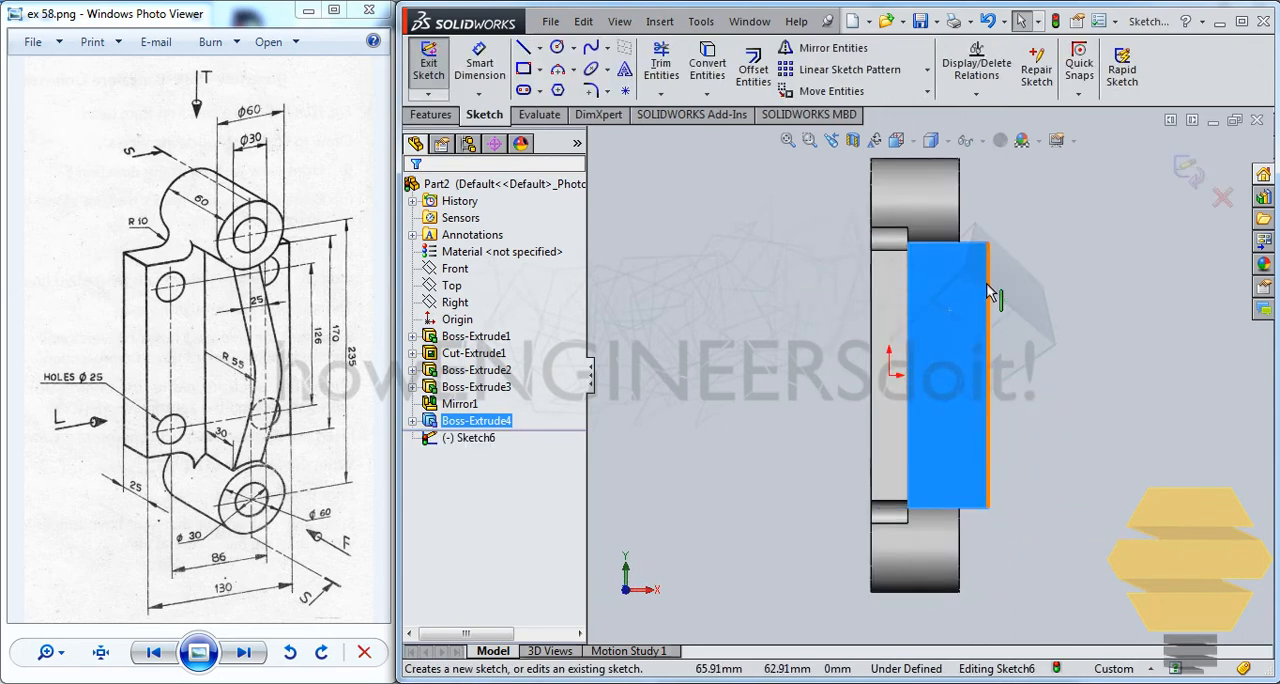
pyautogui.scroll(-3, 948, 308)
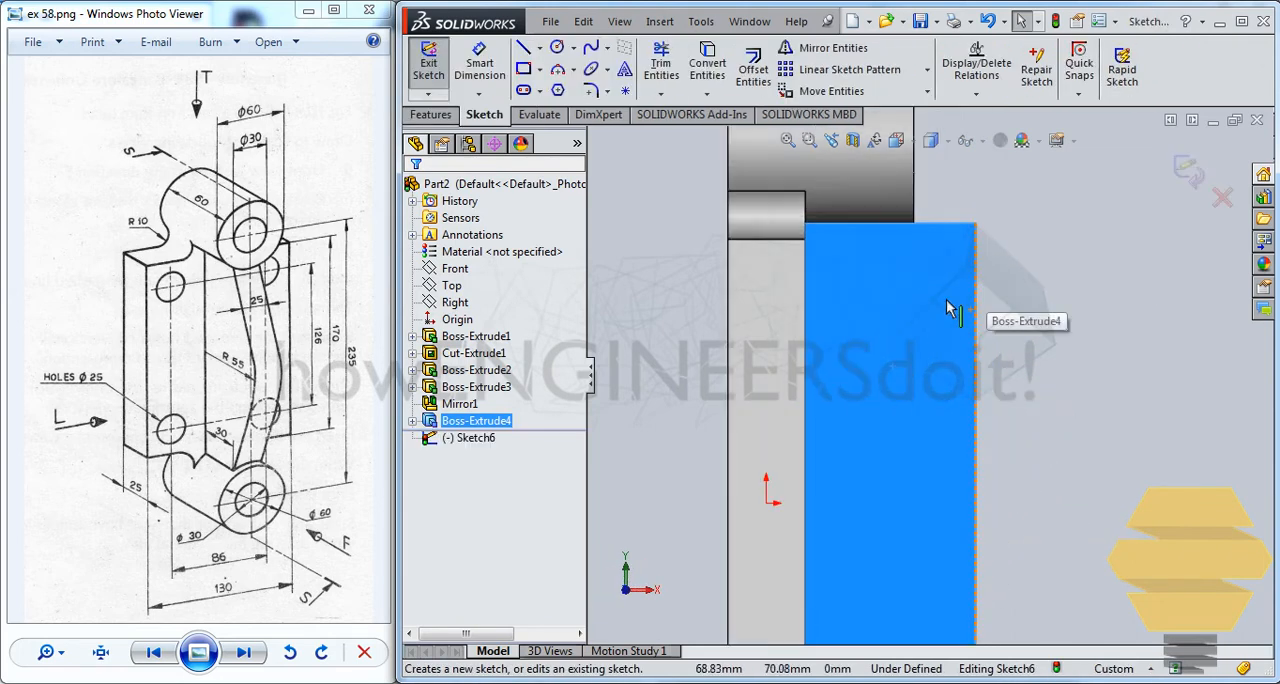
pyautogui.click(557, 47)
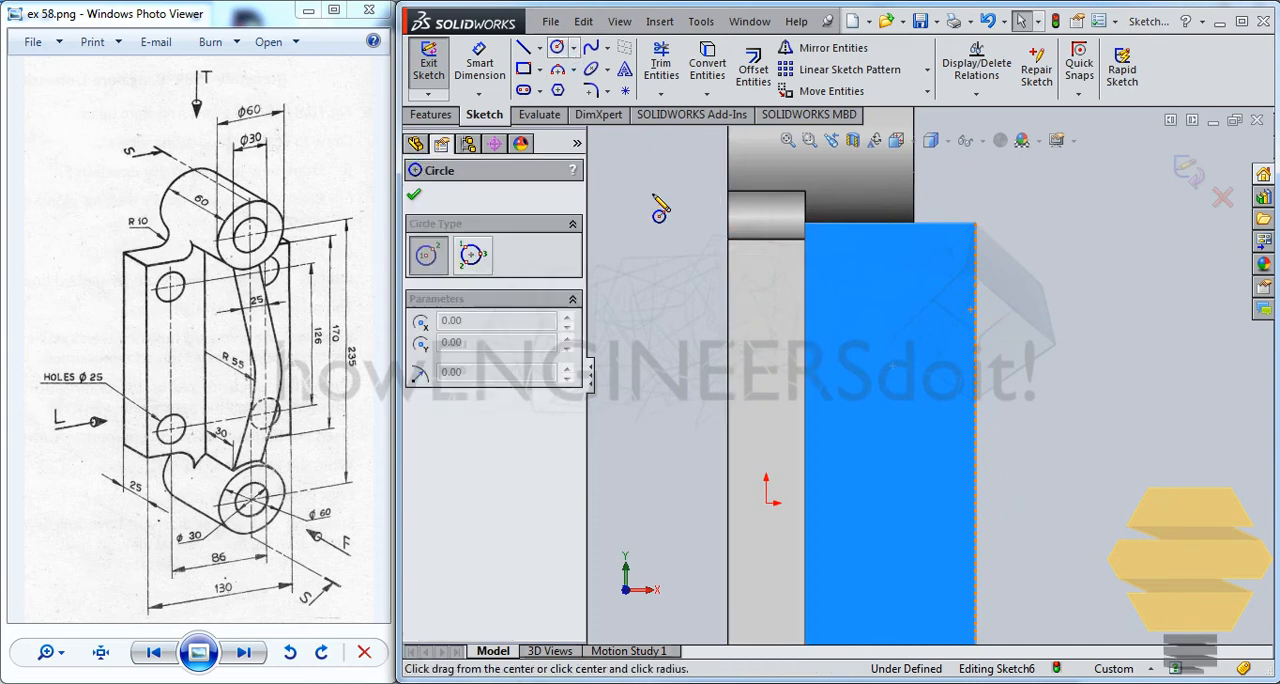
pyautogui.click(805, 495)
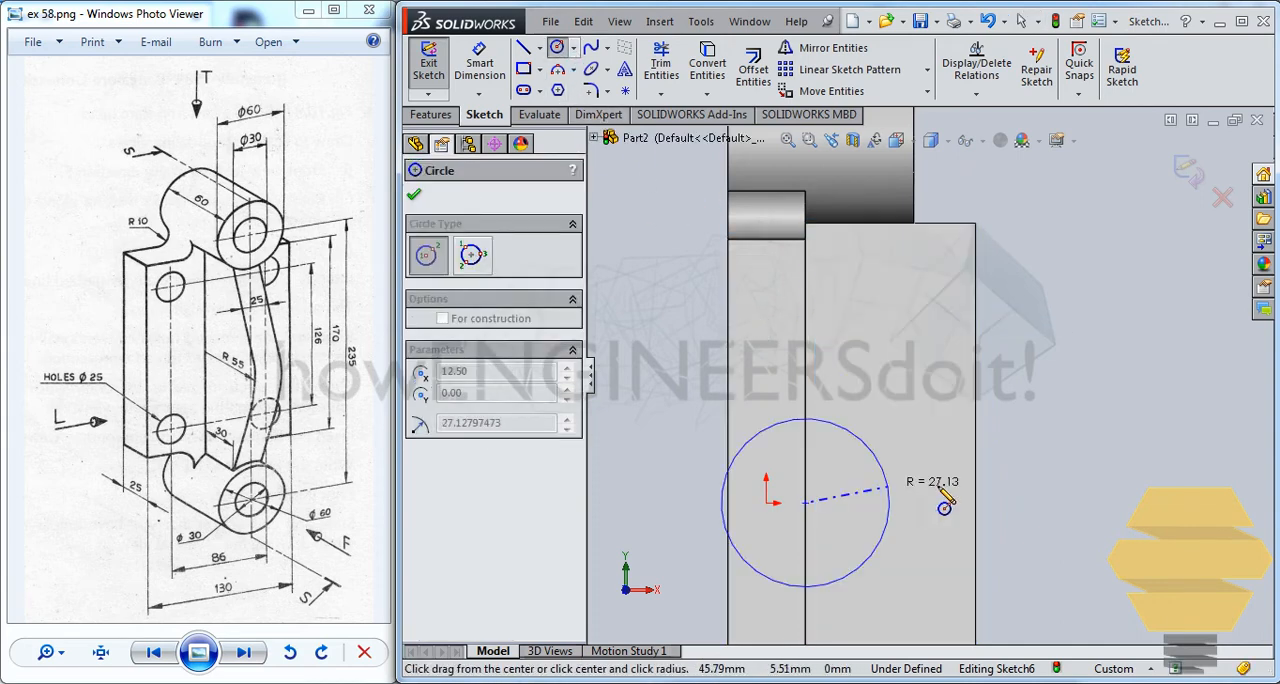
pyautogui.click(1022, 497)
pyautogui.press('Escape')
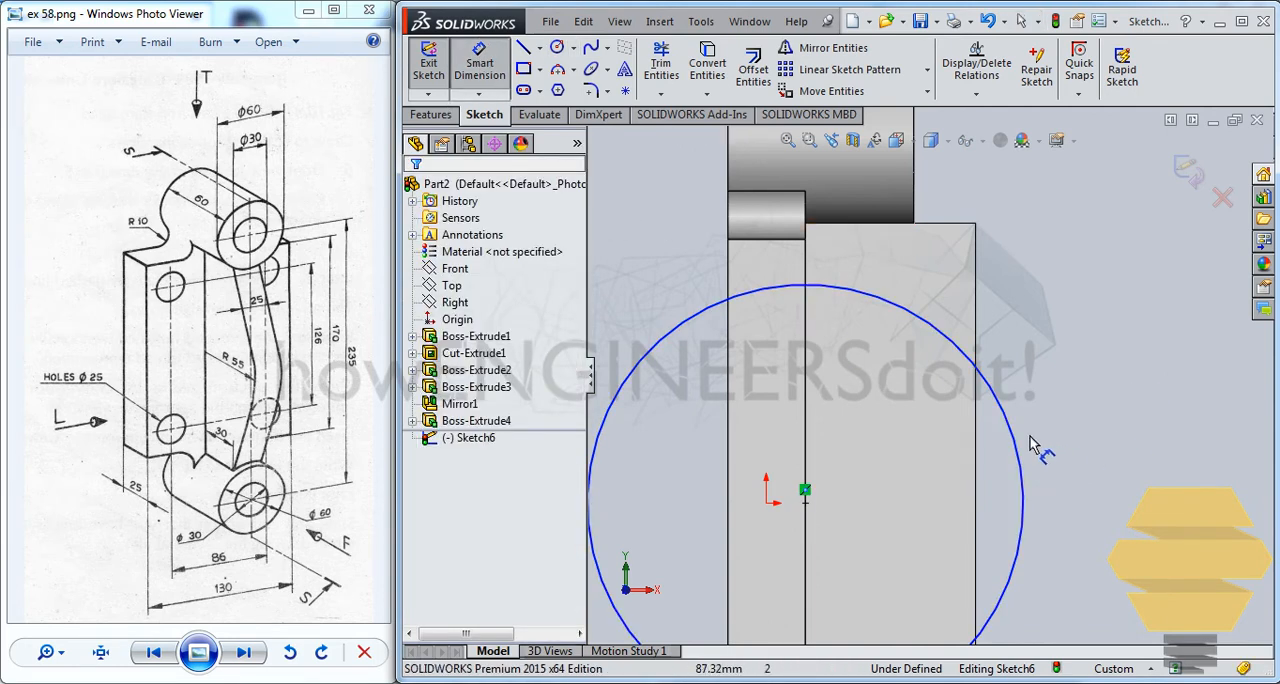
# Dimension the circle's diameter to 110 mm
pyautogui.click(1018, 440)
pyautogui.click(1086, 418)
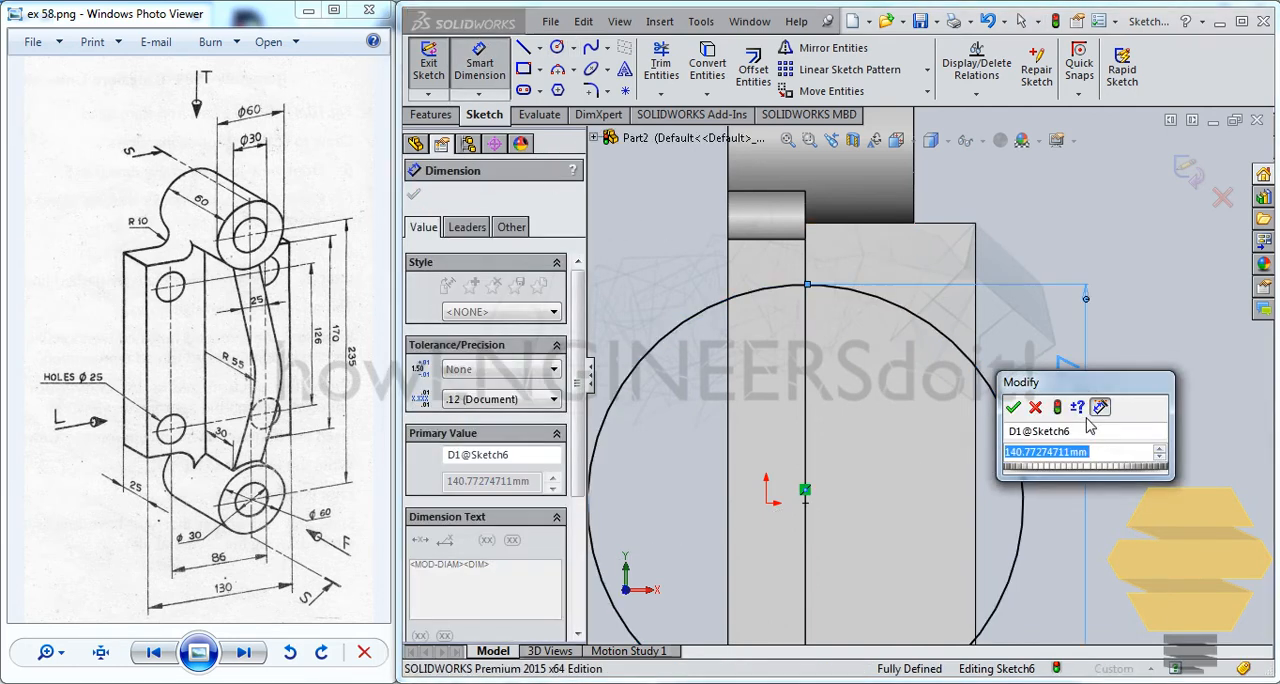
pyautogui.write('110')
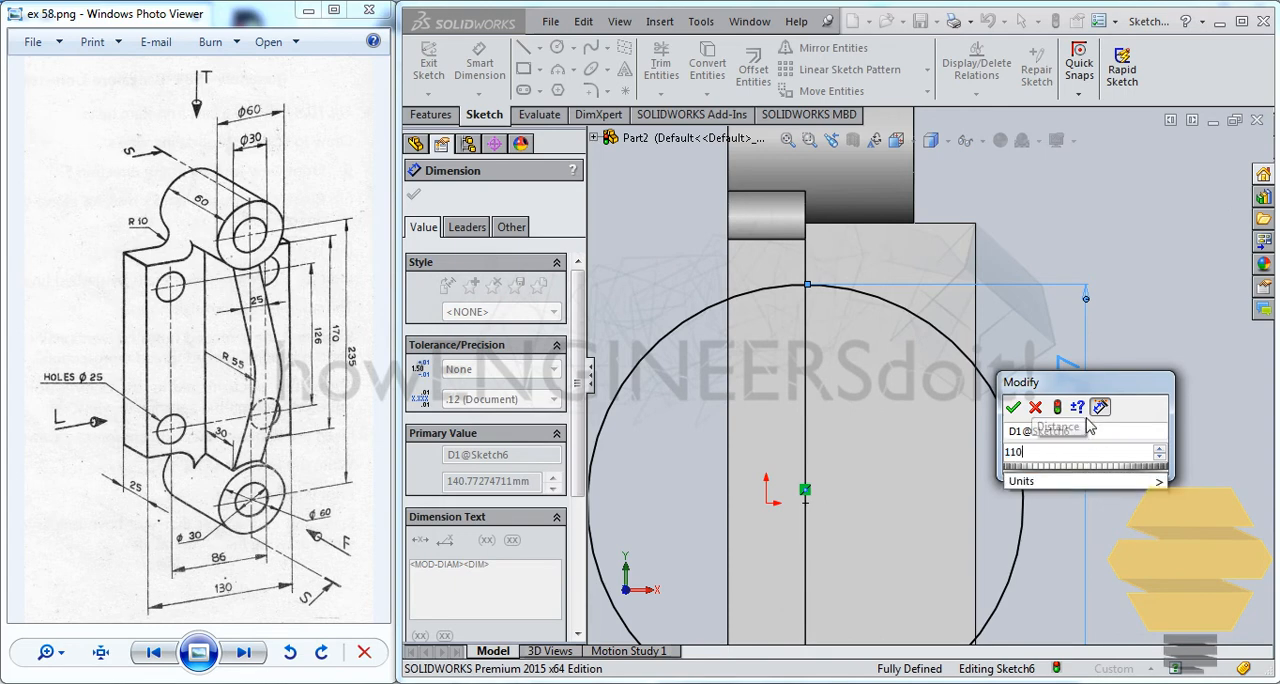
pyautogui.press('Return')
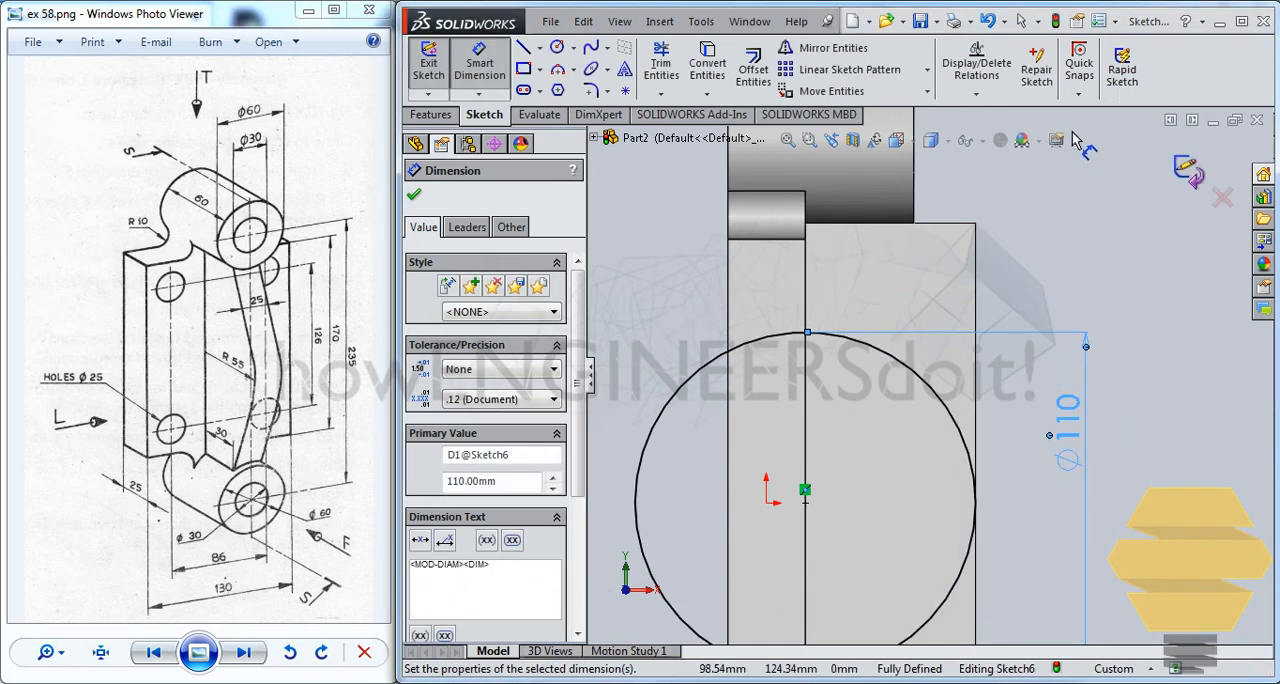
pyautogui.press('Escape')
pyautogui.press('Escape')
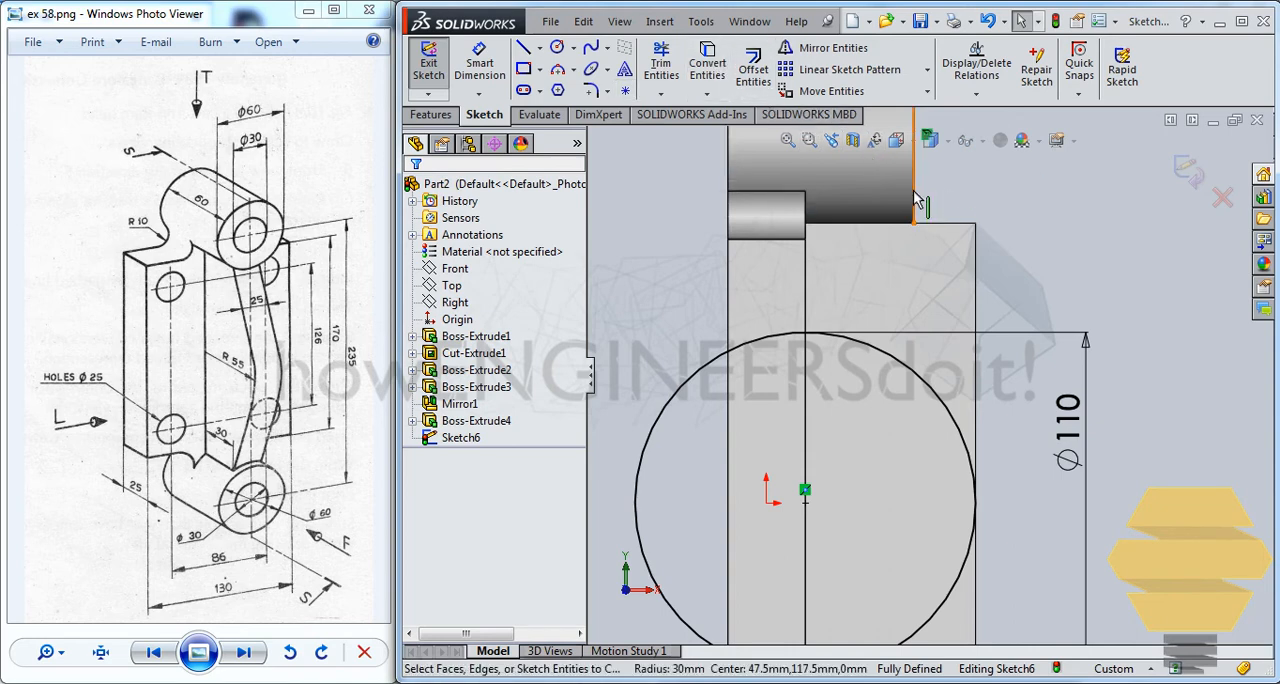
# Sketch a slanted line from the upper boss's lower outer corner down past the outer side of the 110 mm circle
pyautogui.click(913, 200)
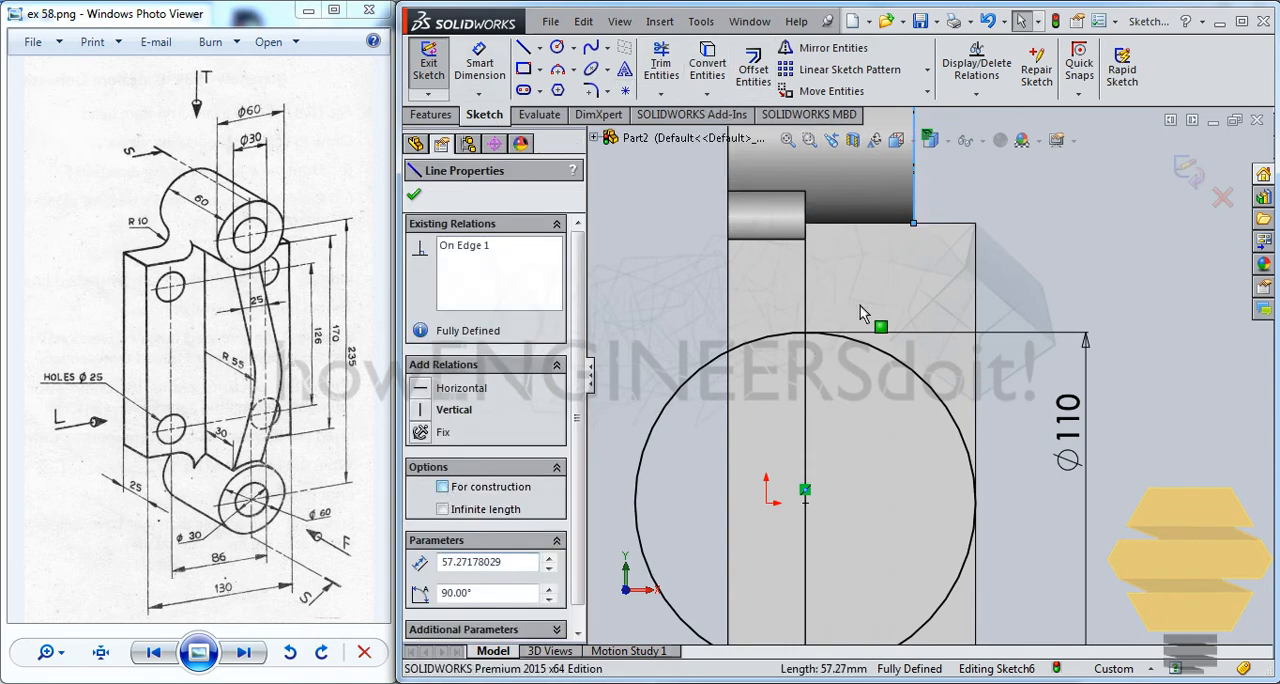
pyautogui.press('Escape')
pyautogui.scroll(2, 937, 254)
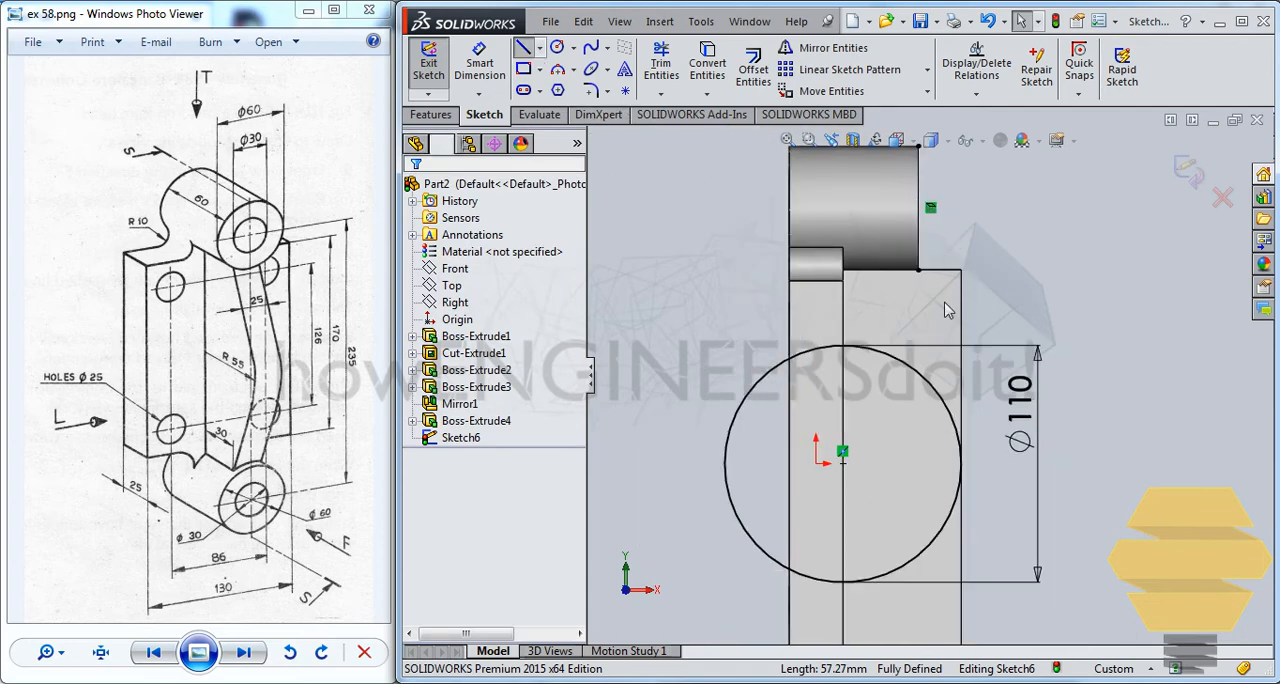
pyautogui.click(918, 270)
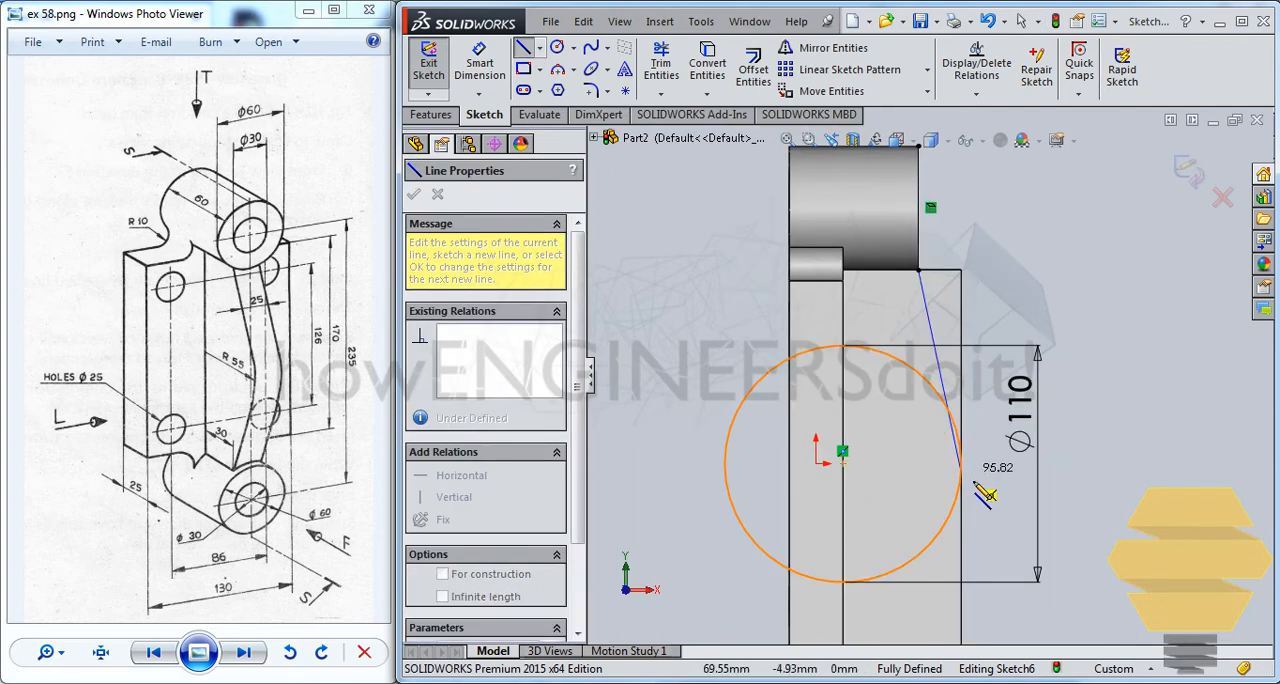
pyautogui.doubleClick(982, 488)
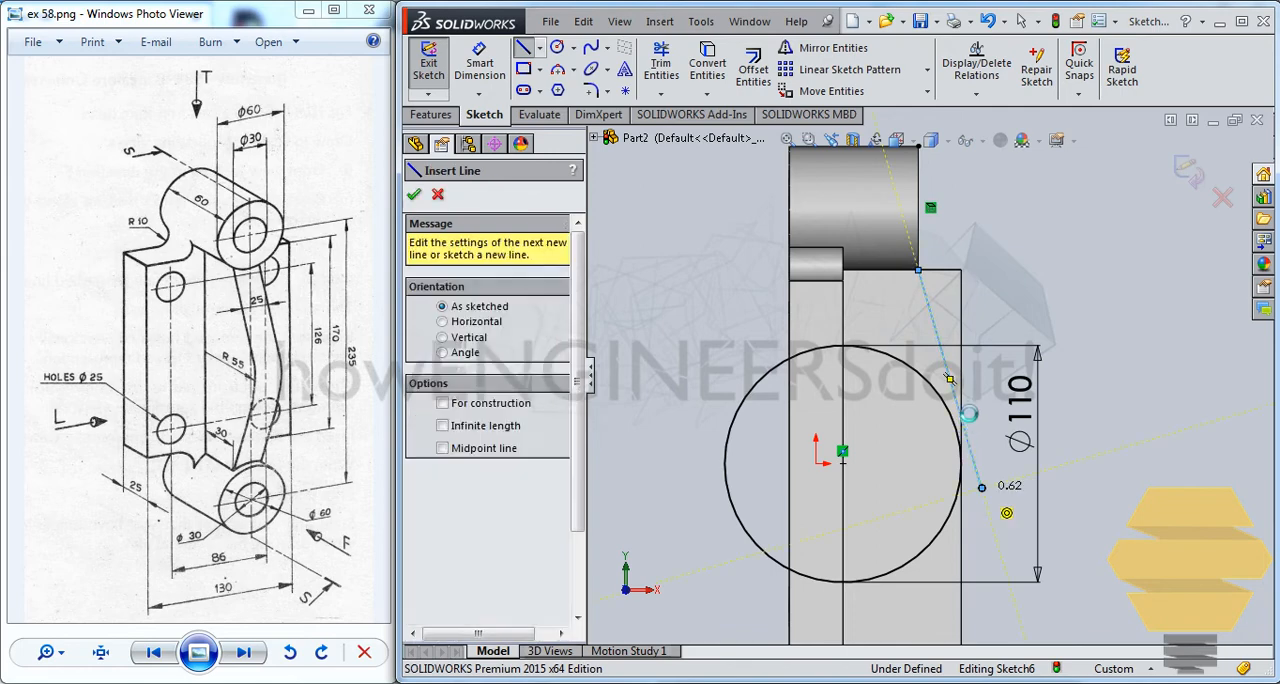
pyautogui.press('Escape')
# Make the slanted line tangent to the 110 mm circle
pyautogui.click(956, 401)
pyautogui.keyDown('ctrl'); pyautogui.click(948, 409); pyautogui.keyUp('ctrl')
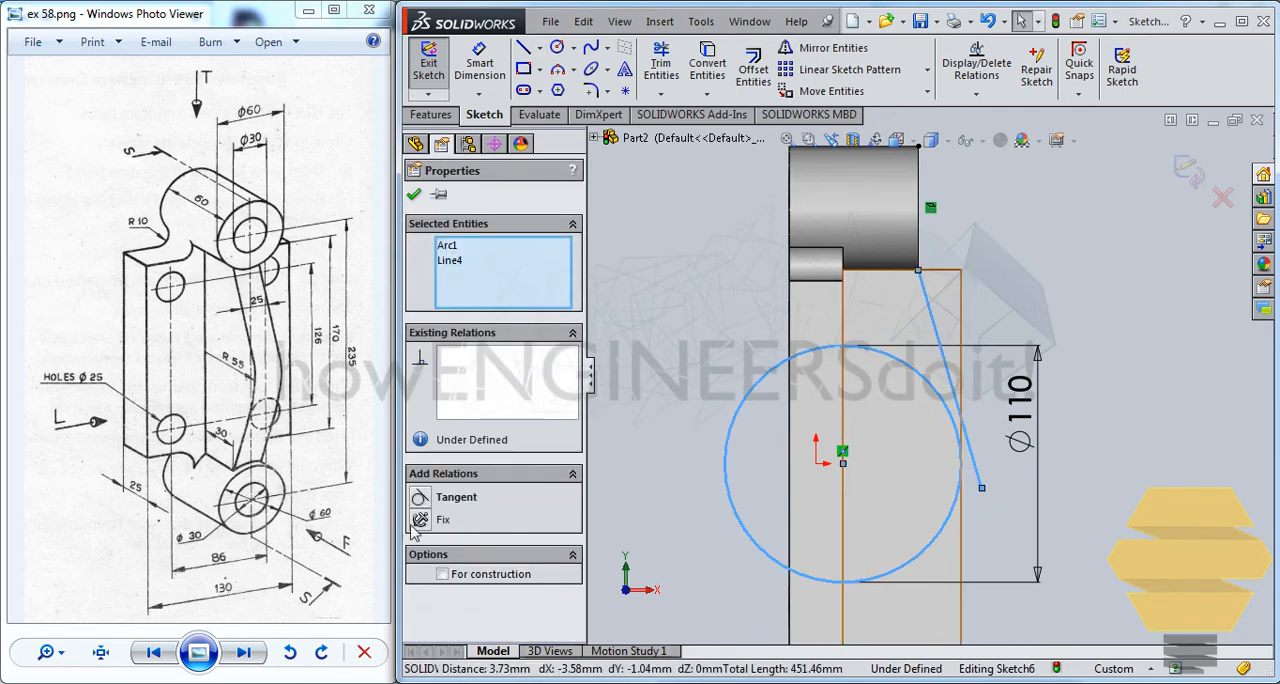
pyautogui.click(441, 505)
pyautogui.press('Escape')
# Trim the end of the slanted line that extends beyond its tangent point on the circle
pyautogui.scroll(-5, 713, 268)
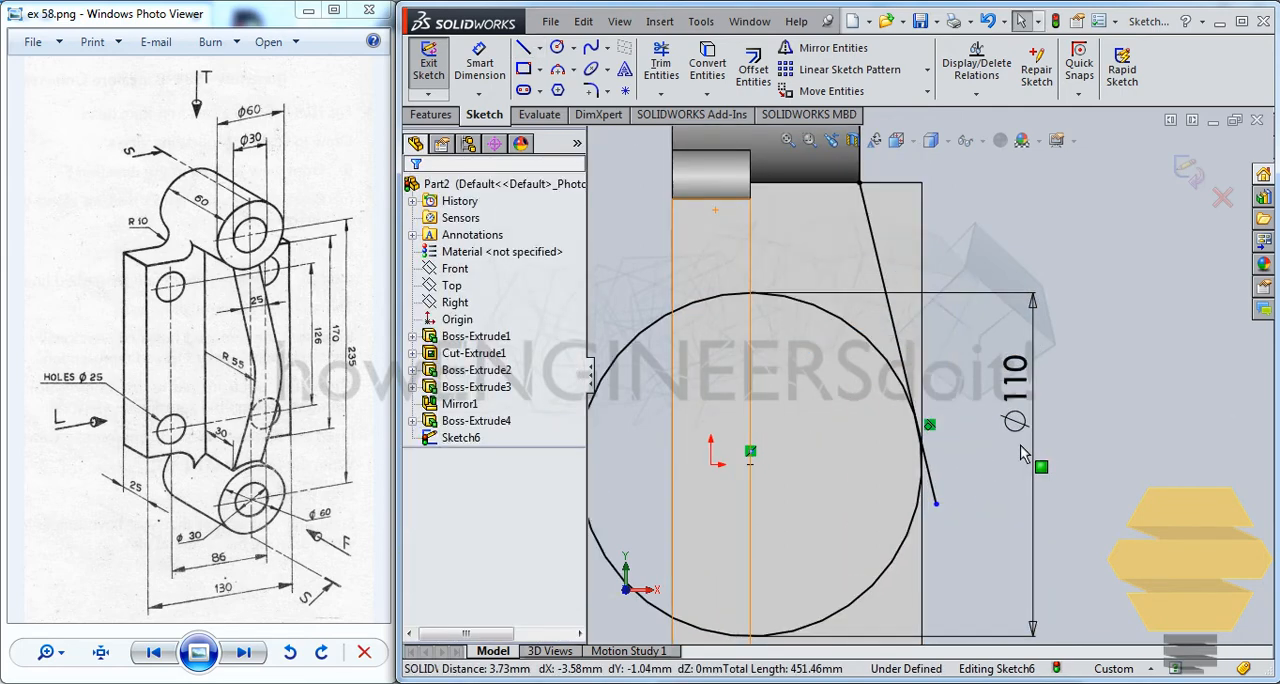
pyautogui.click(660, 65)
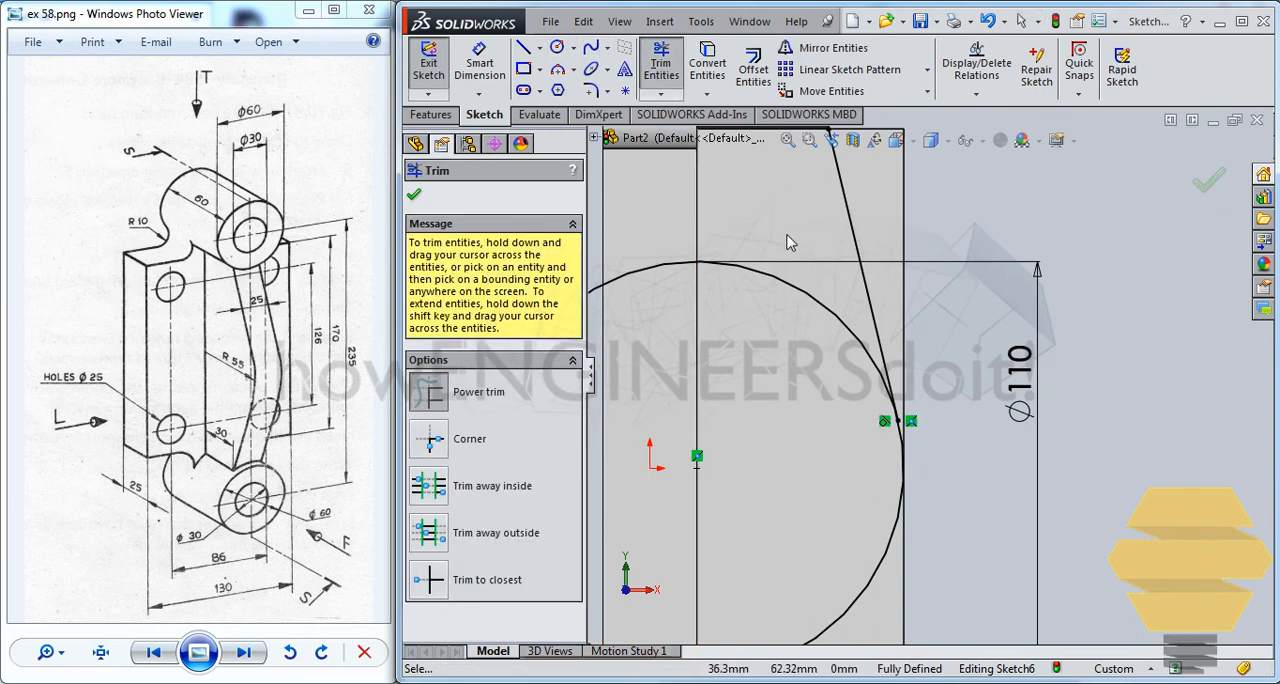
pyautogui.scroll(2, 793, 242)
pyautogui.press('Escape')
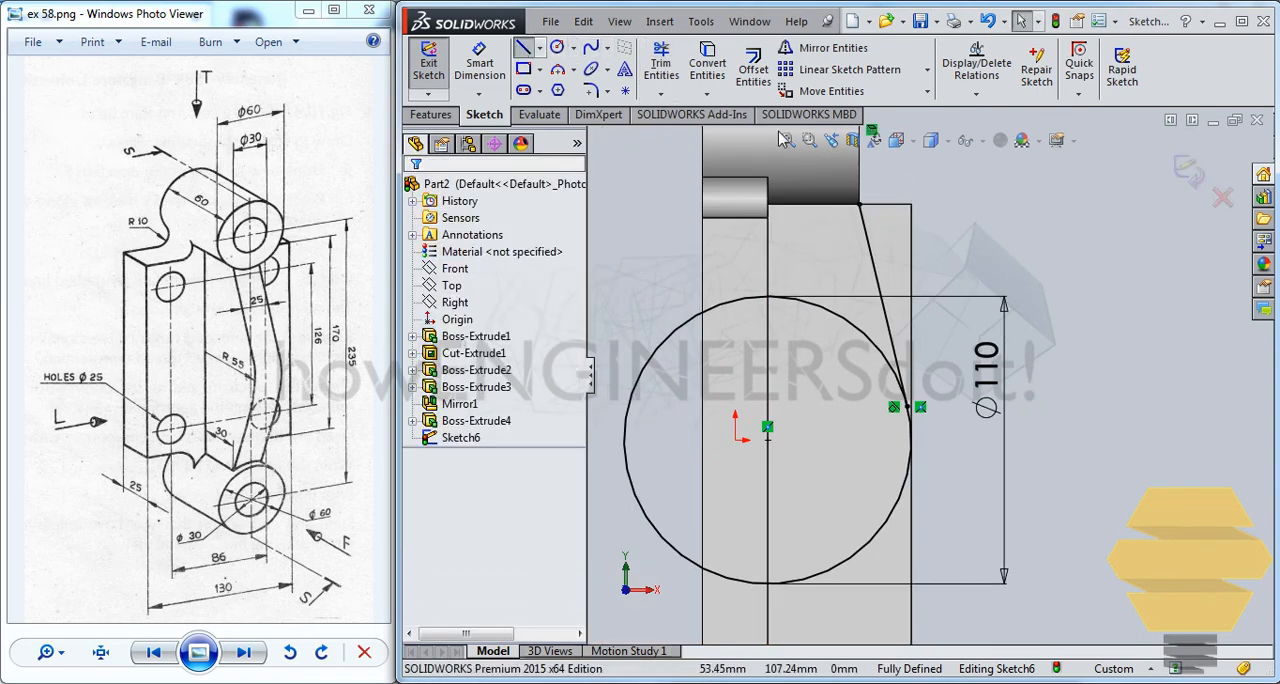
# Sketch a horizontal line from the boss corner to the rib's outer corner and a vertical line about 122 mm down the rib's outer edge
pyautogui.click(911, 205)
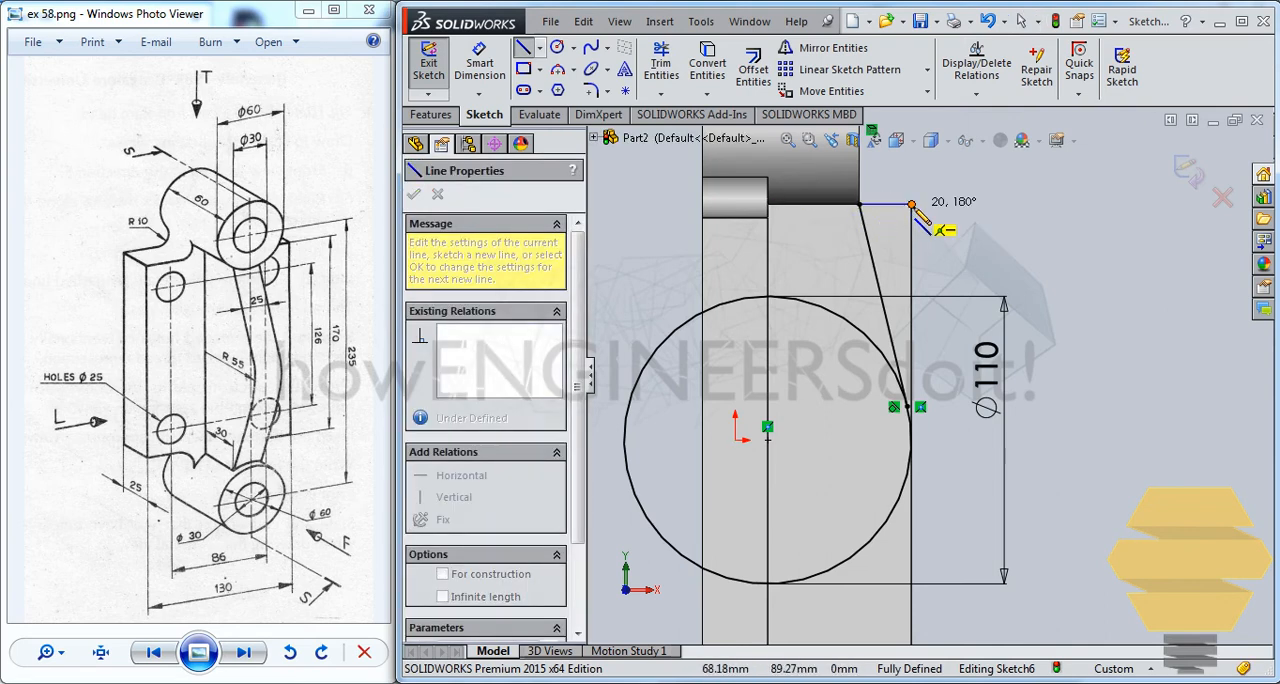
pyautogui.click(911, 524)
pyautogui.press('Escape')
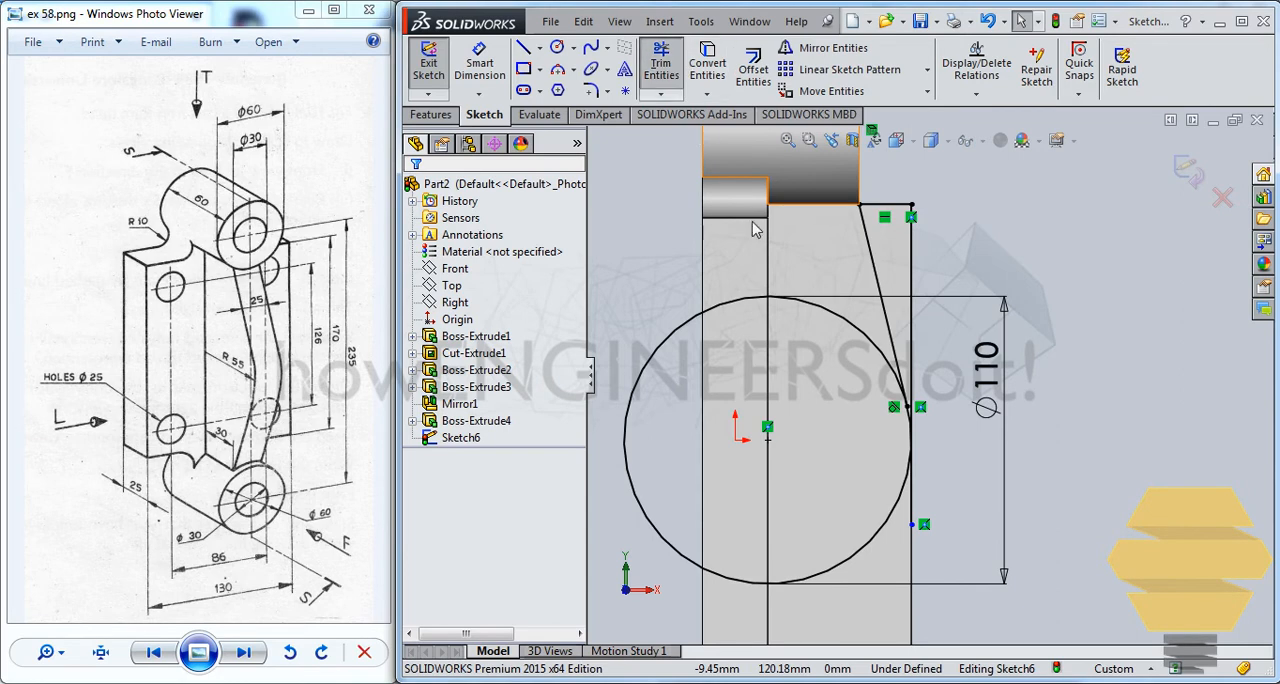
# Trim the circle and the vertical line's excess, leaving a closed profile with a short arc between the tangent point and the rib's outer edge
pyautogui.click(661, 65)
pyautogui.click(661, 72)
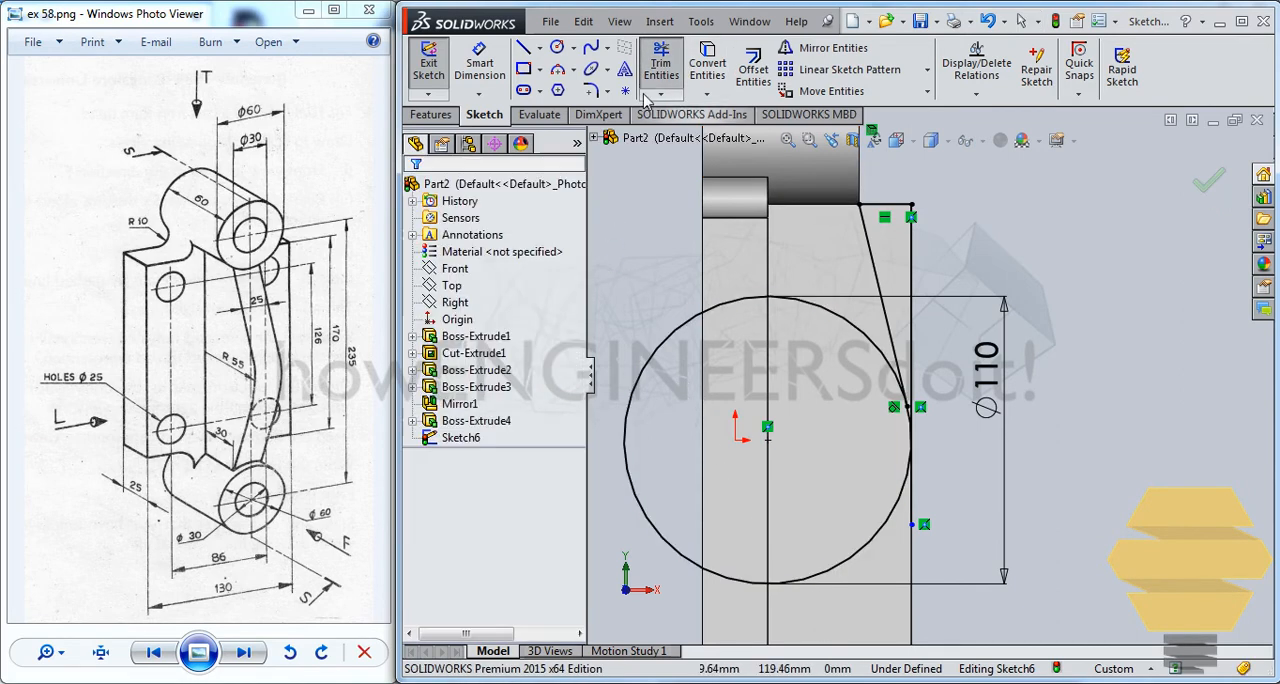
pyautogui.click(661, 72)
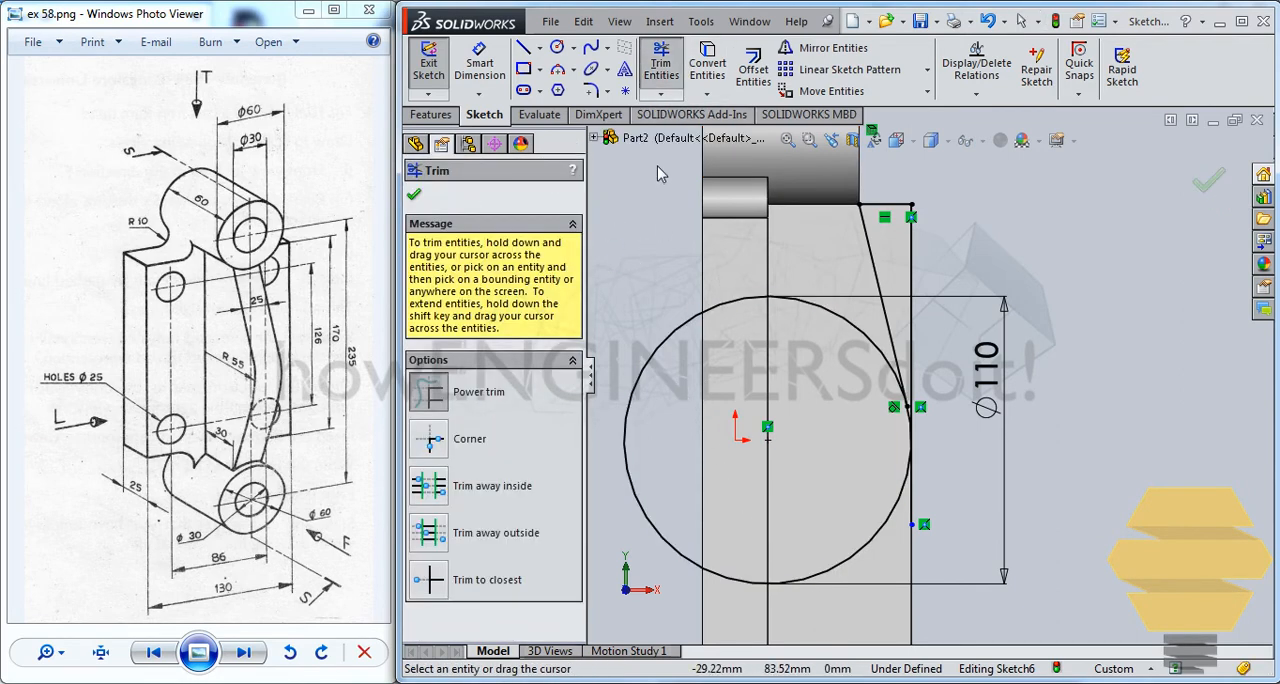
pyautogui.moveTo(628, 316); pyautogui.dragTo(757, 397)
pyautogui.scroll(-5, 862, 490)
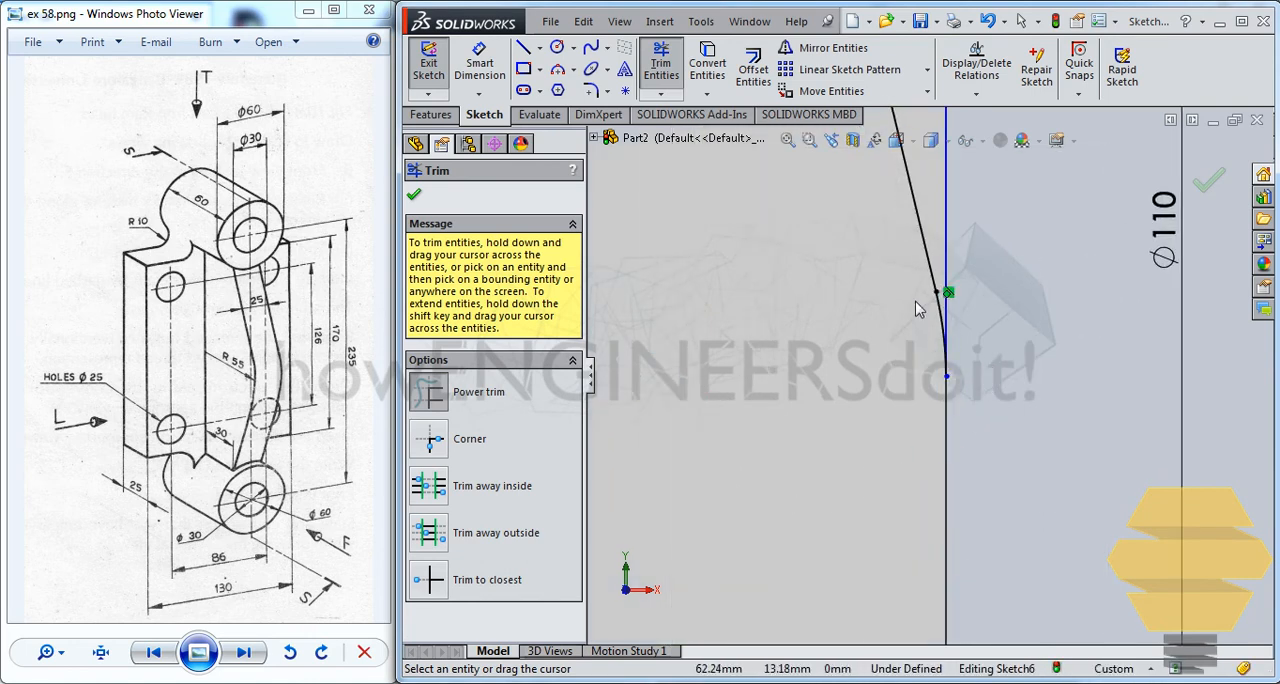
pyautogui.scroll(4, 933, 262)
pyautogui.press('Escape')
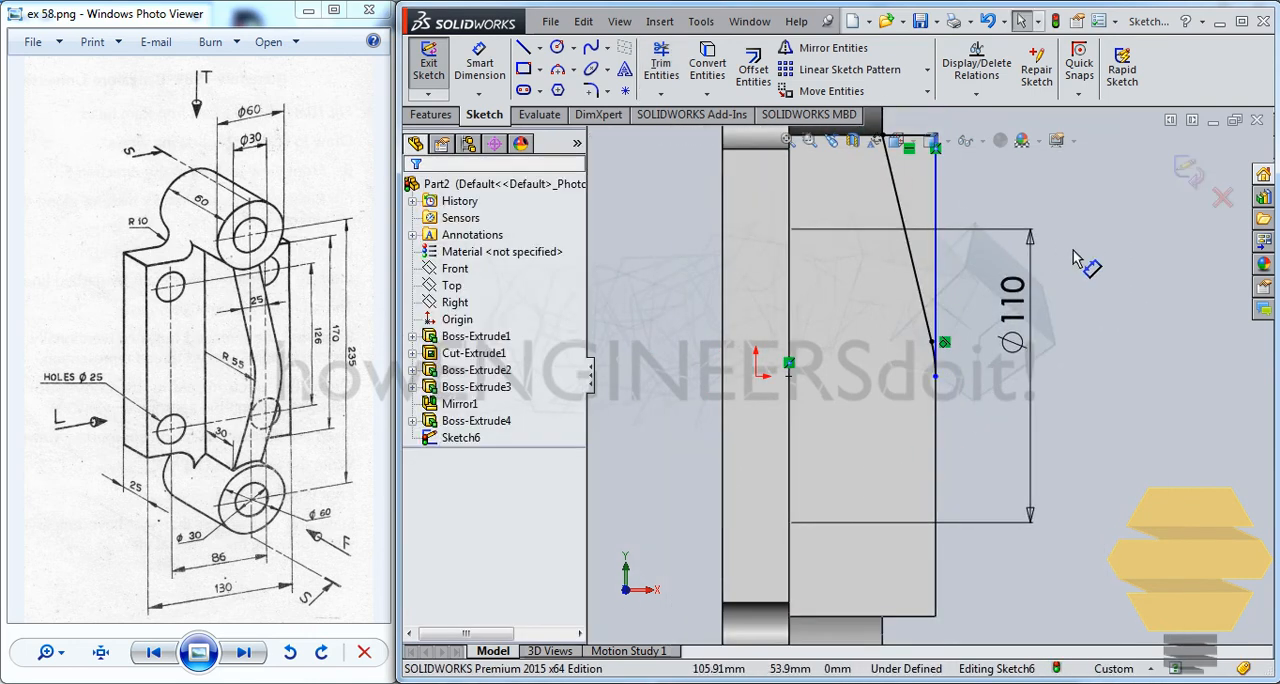
# Exit the sketch and cut-extrude the closed profile through the rib with the Up To Next end condition
pyautogui.click(1188, 170)
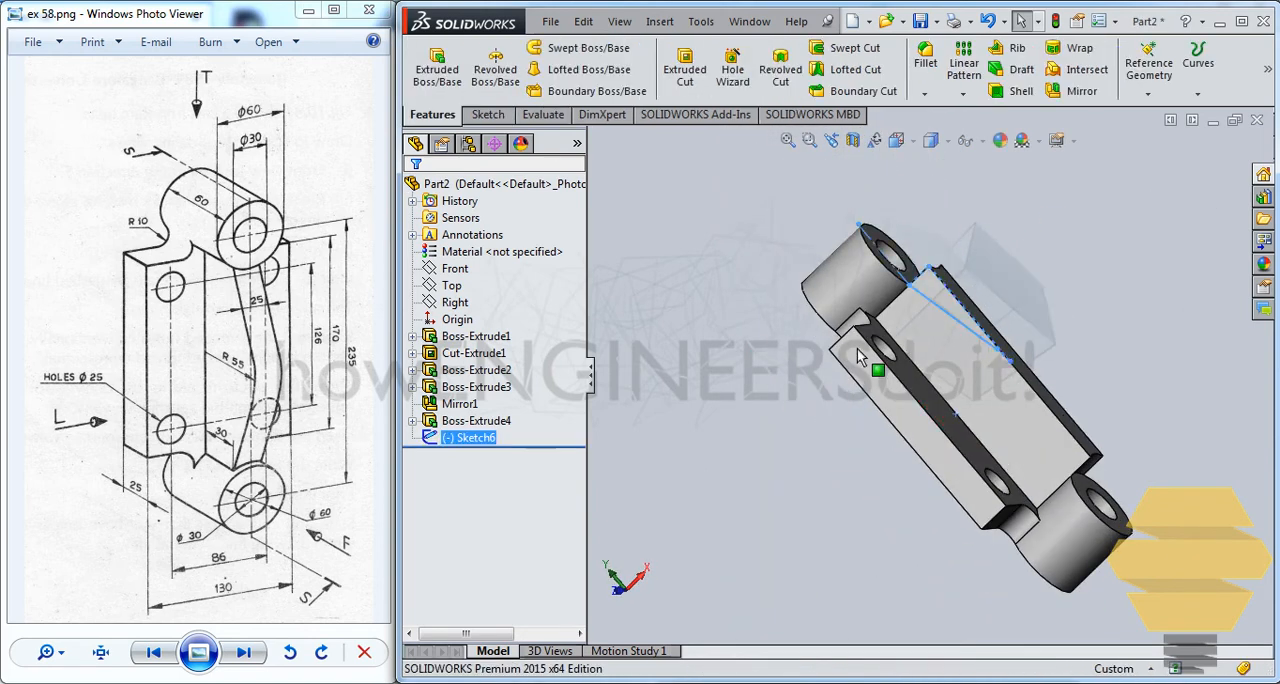
pyautogui.click(692, 66)
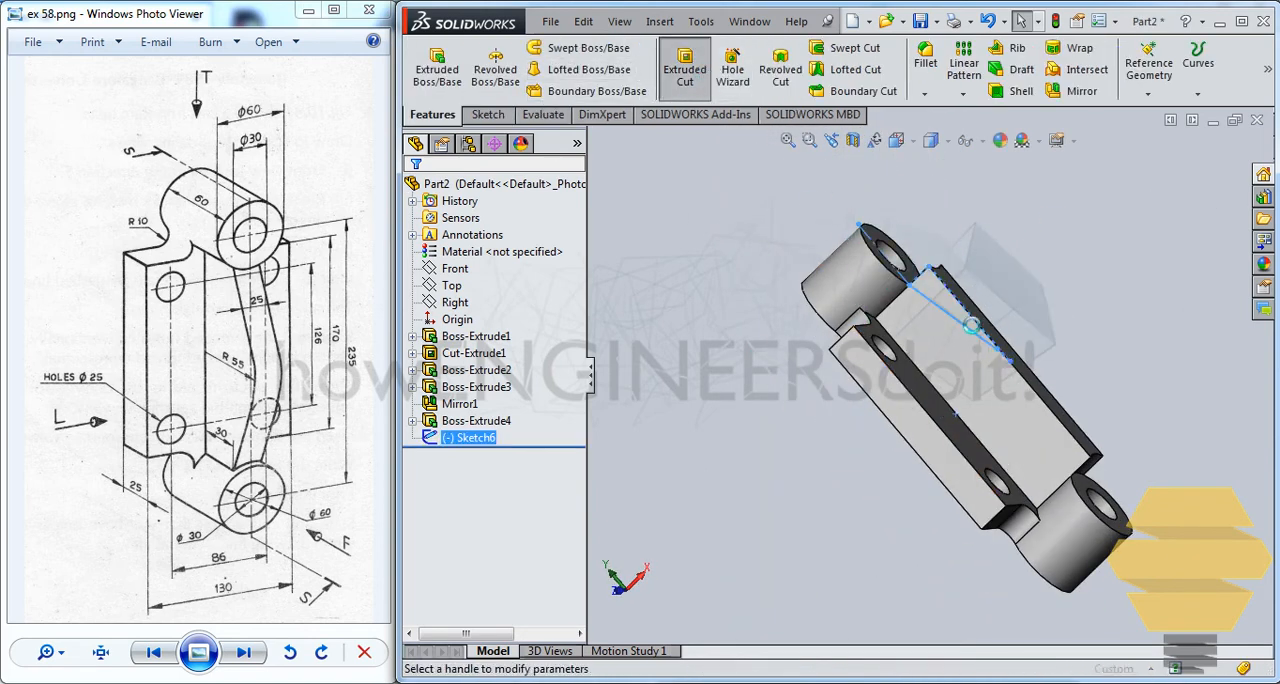
pyautogui.click(484, 302)
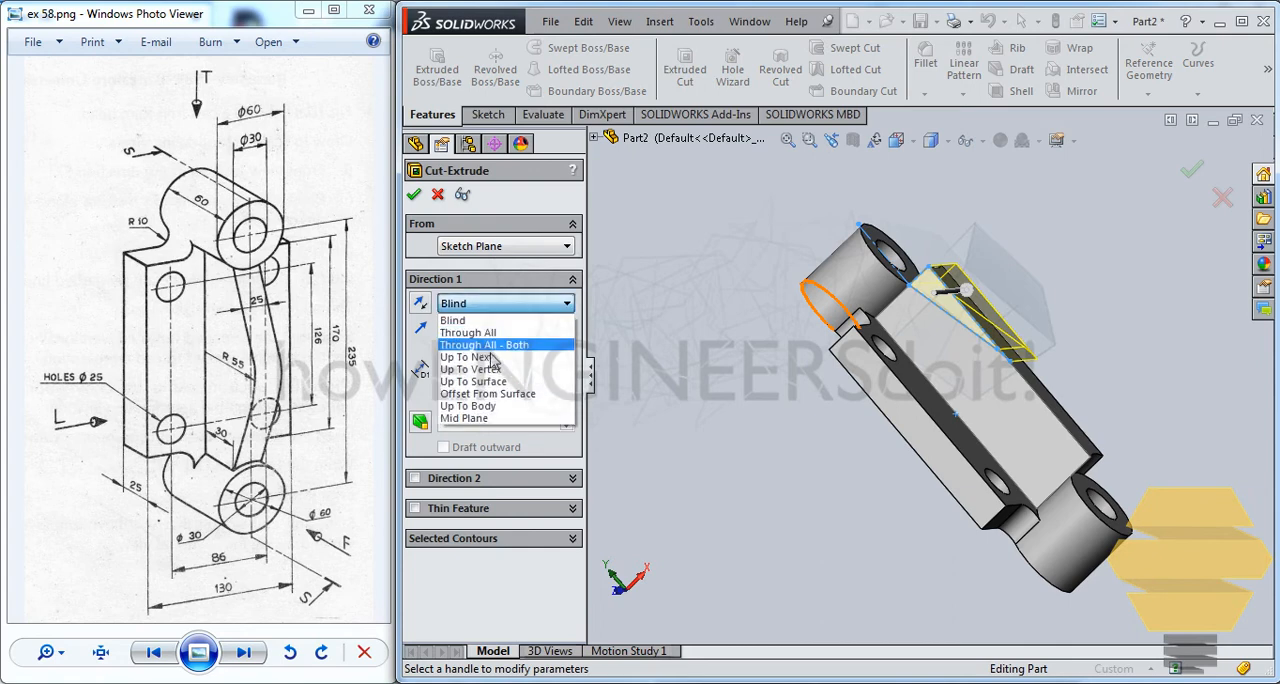
pyautogui.click(490, 360)
pyautogui.click(414, 194)
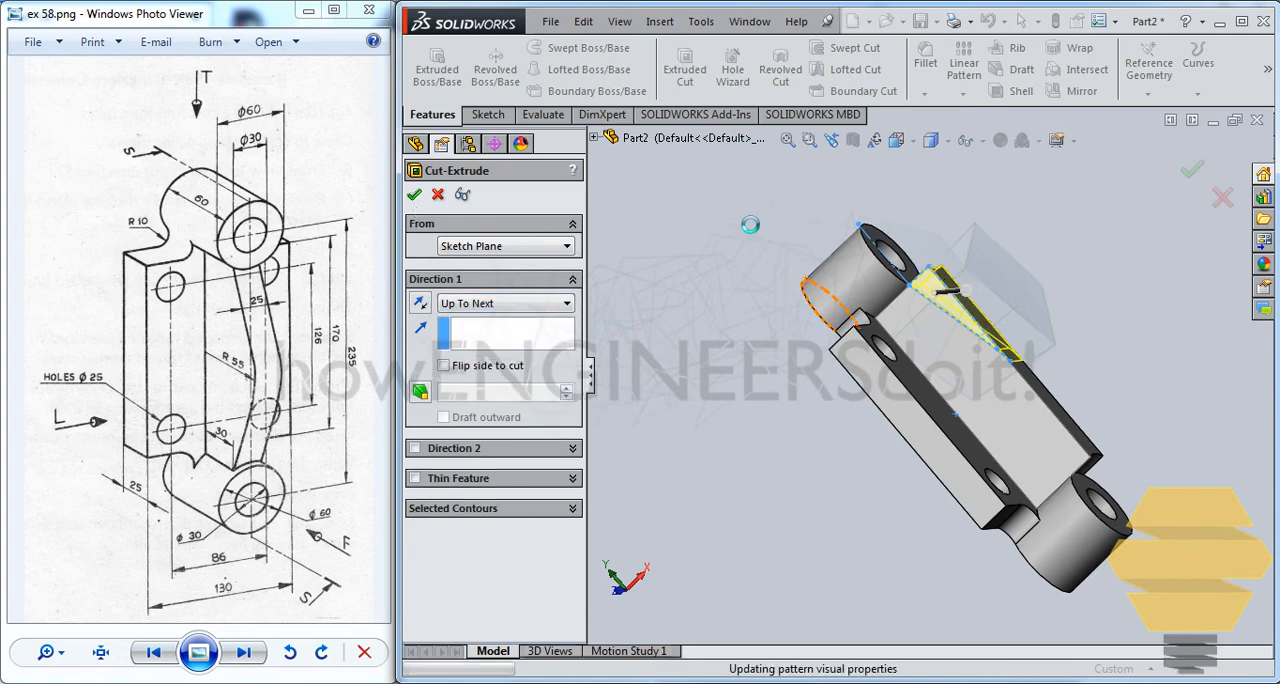
# Mirror the rib's cut feature about the Top plane to shape the rib's other half
pyautogui.moveTo(931, 311)
pyautogui.mouseDown(button='middle')
pyautogui.moveTo(891, 346)
pyautogui.moveTo(942, 322)
pyautogui.mouseUp(button='middle')
pyautogui.click(468, 443)
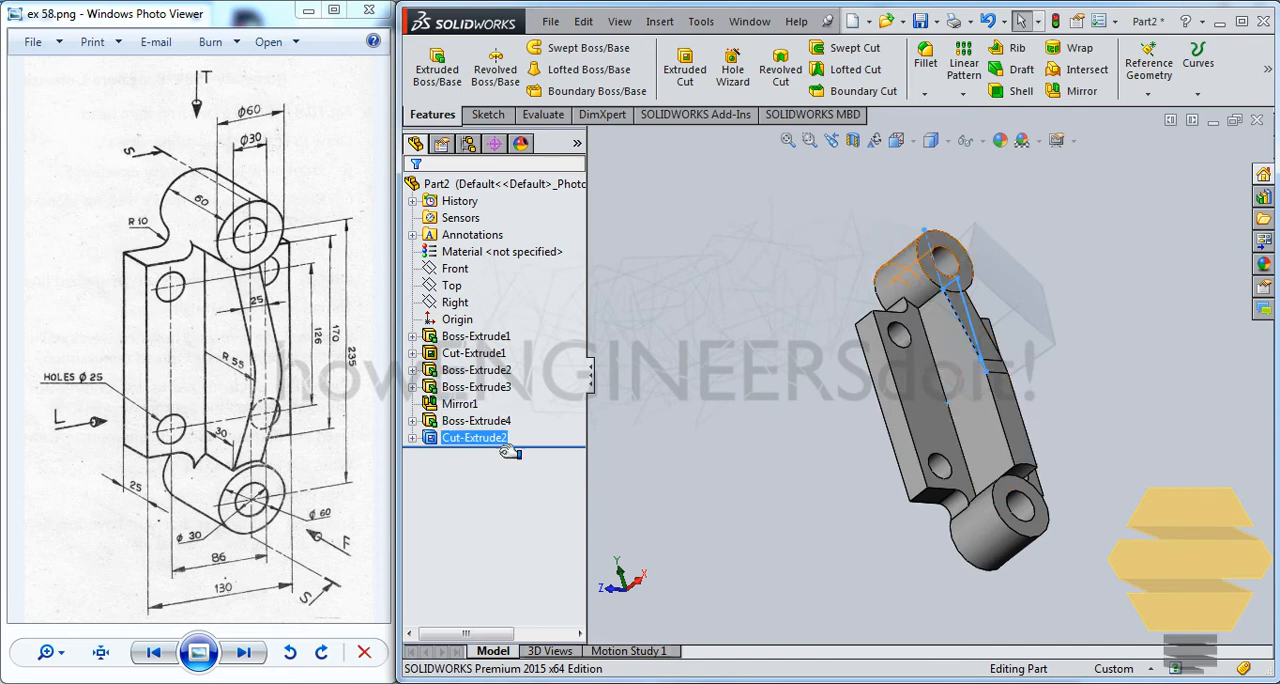
pyautogui.click(497, 444)
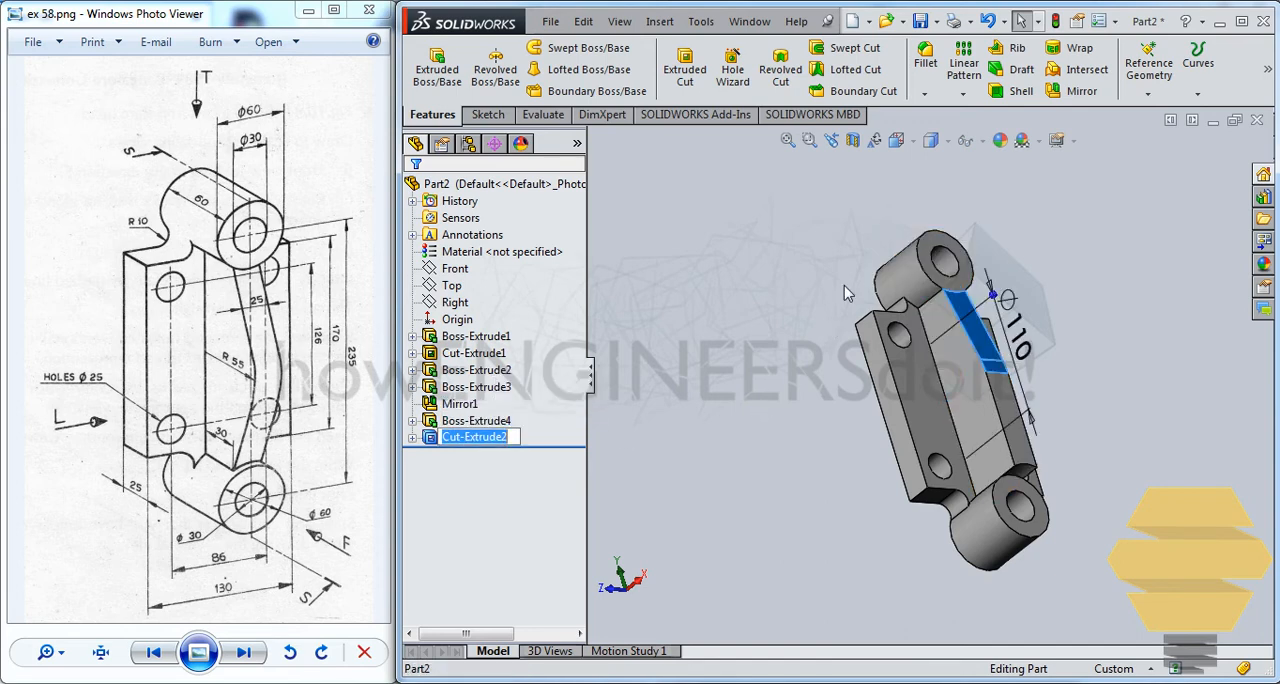
pyautogui.click(1076, 90)
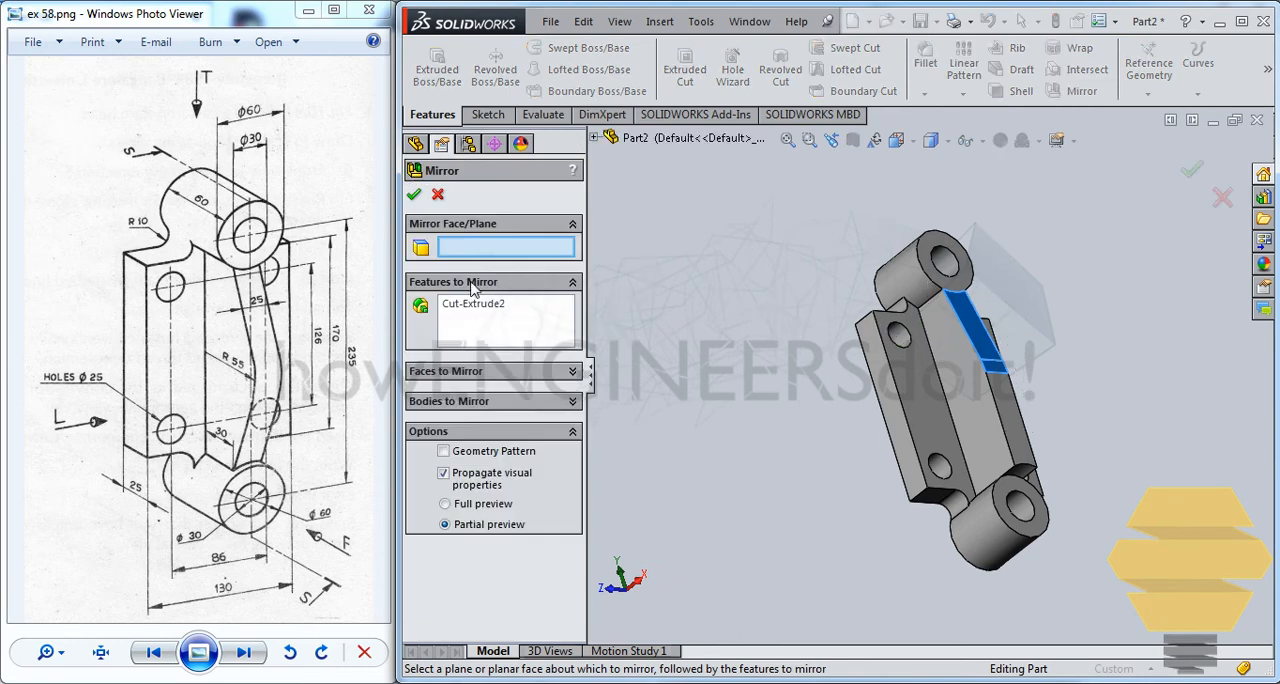
pyautogui.click(595, 139)
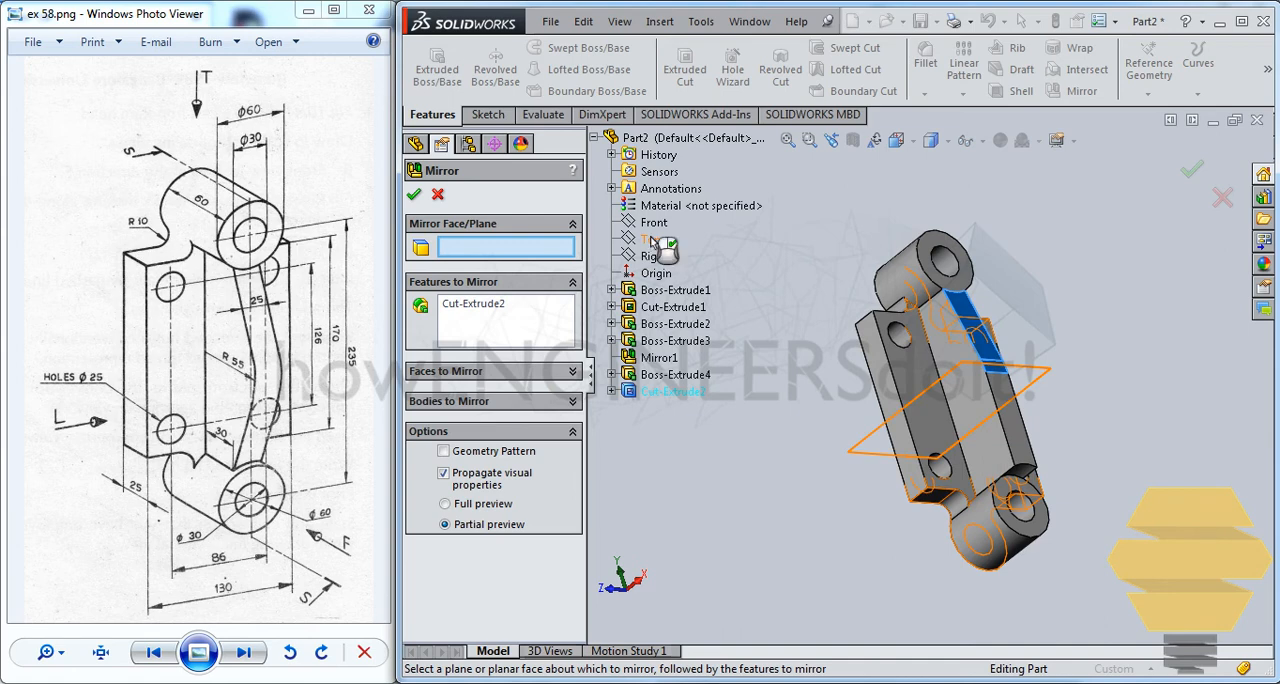
pyautogui.click(651, 241)
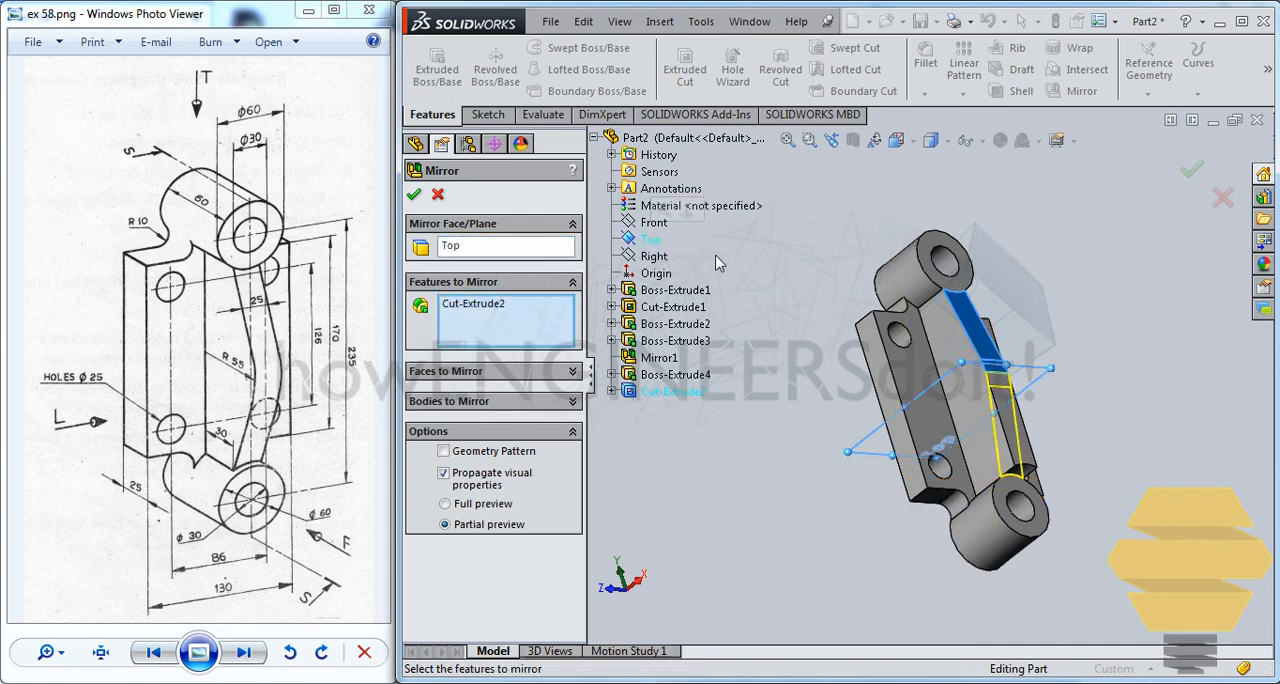
pyautogui.click(417, 197)
pyautogui.moveTo(990, 322); pyautogui.dragTo(936, 308, button='middle')
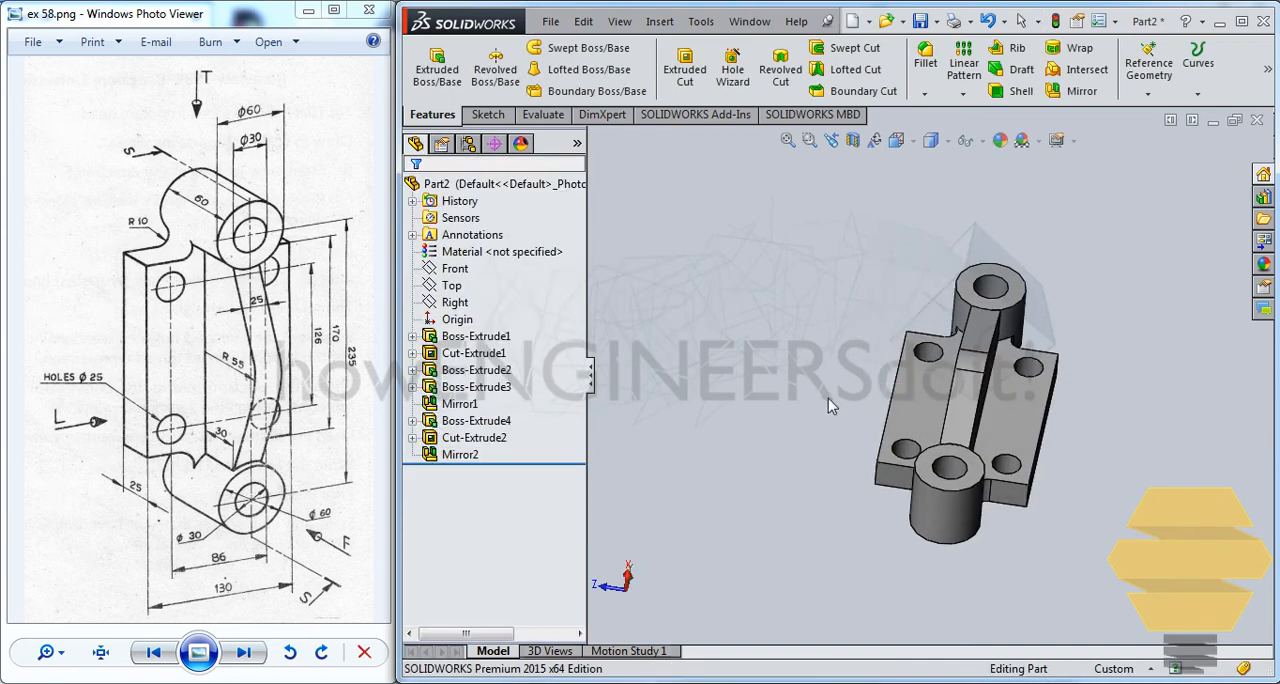
pyautogui.moveTo(828, 398); pyautogui.dragTo(910, 380, button='middle')
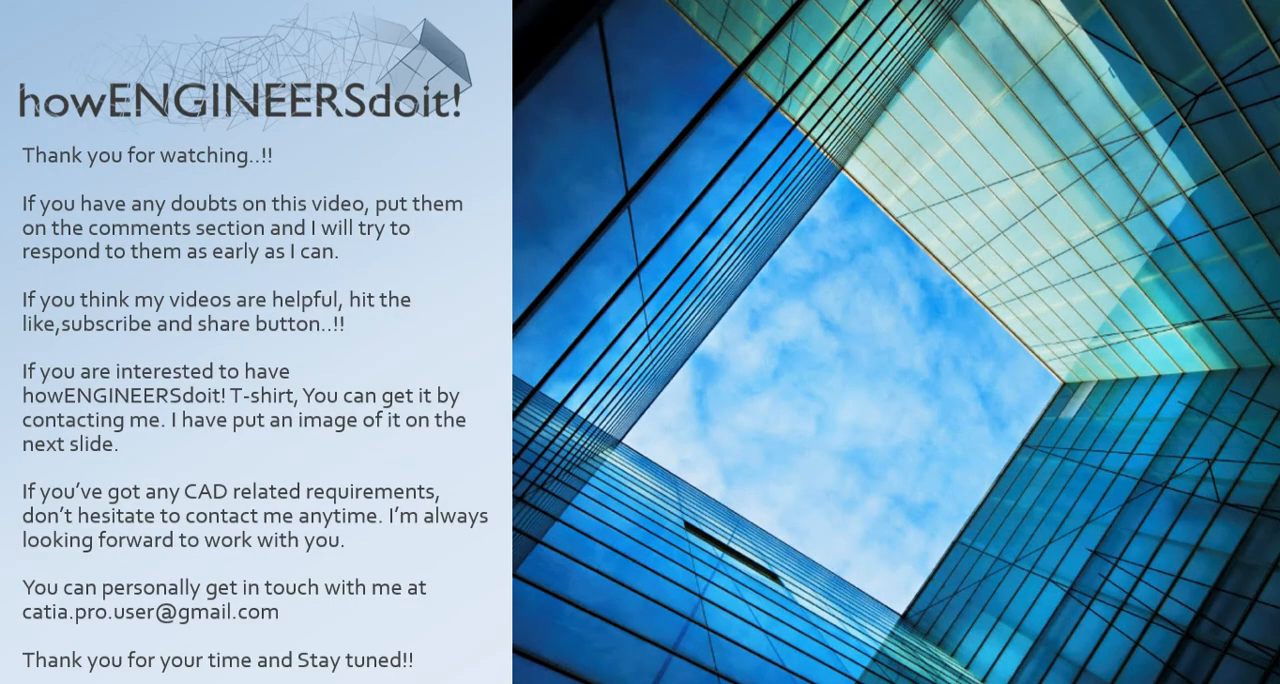